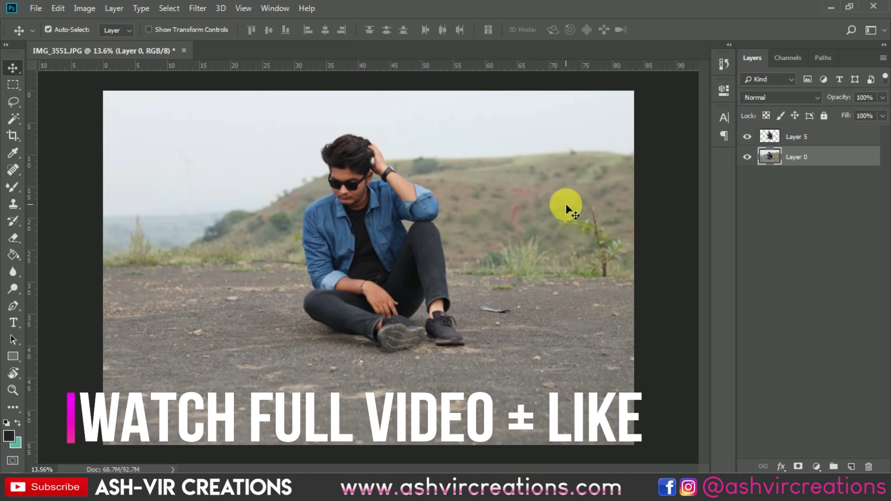
# - Activate the Quick Selection Tool and enlarge its brush to 125 px
pyautogui.moveTo(18, 121); pyautogui.dragTo(46, 121)
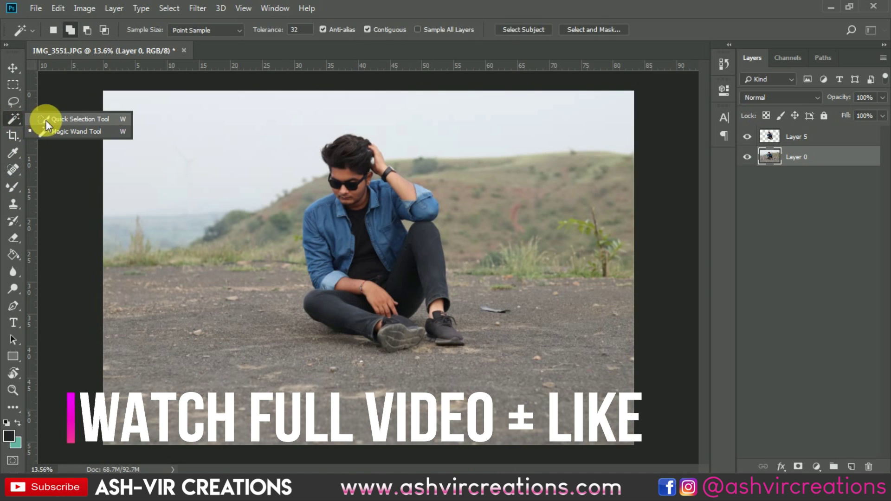
pyautogui.click(46, 121)
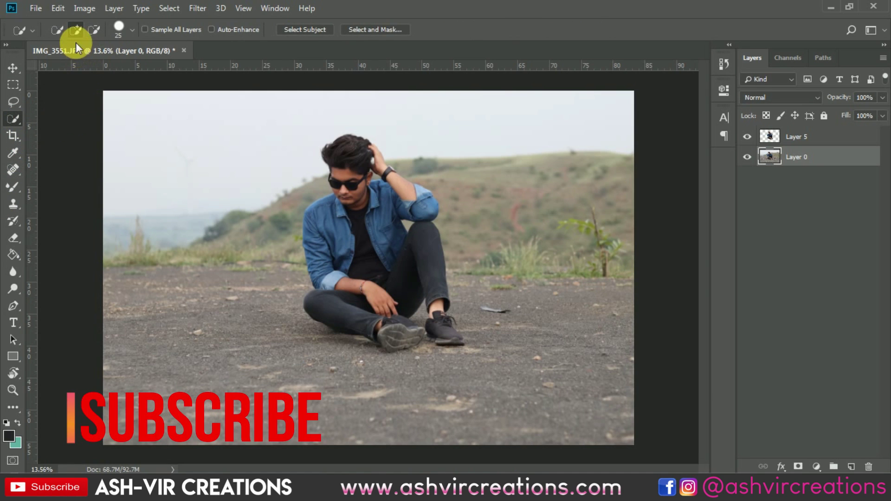
pyautogui.rightClick(313, 218)
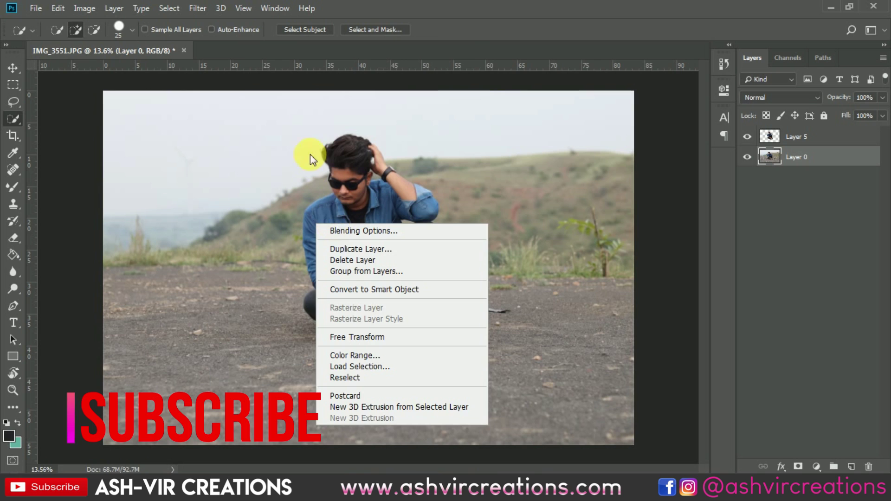
pyautogui.click(462, 60)
pyautogui.press(']')
pyautogui.press(']')
pyautogui.press(']')
pyautogui.press(']')
pyautogui.press(']')
pyautogui.press(']')
pyautogui.press(']')
pyautogui.press(']')
pyautogui.press(']')
pyautogui.press(']')
pyautogui.press(']')
# - Select the seated man on Layer 0 with the Quick Selection brush and copy him to a new layer
pyautogui.moveTo(364, 205)
pyautogui.mouseDown()
pyautogui.moveTo(354, 216)
pyautogui.moveTo(349, 209)
pyautogui.mouseUp()
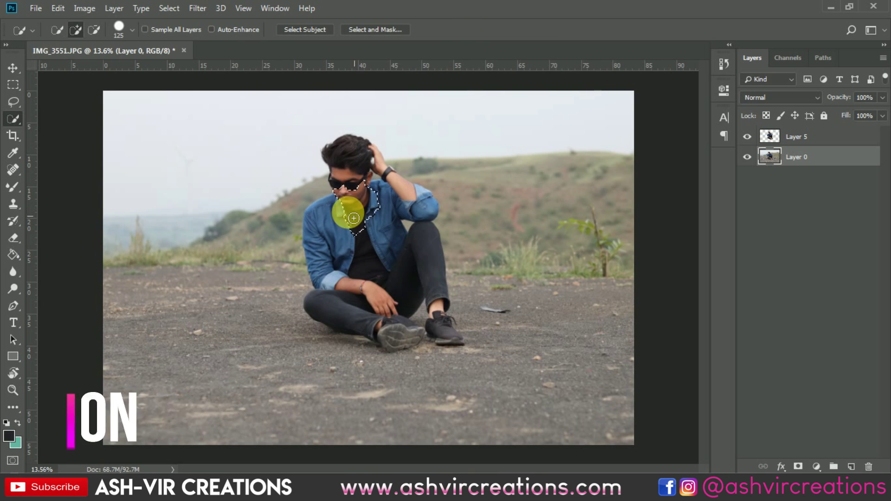
pyautogui.click(132, 31)
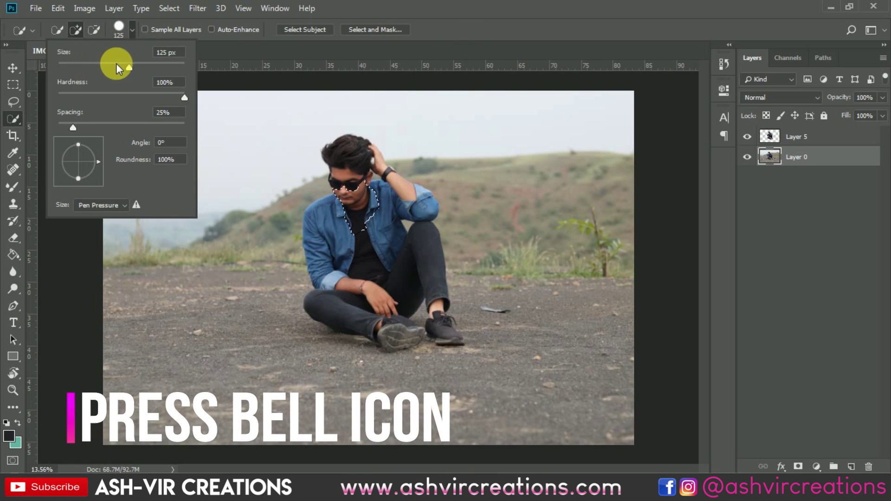
pyautogui.click(412, 199)
pyautogui.moveTo(411, 199)
pyautogui.mouseDown()
pyautogui.moveTo(401, 234)
pyautogui.moveTo(348, 226)
pyautogui.moveTo(338, 309)
pyautogui.moveTo(387, 308)
pyautogui.moveTo(368, 208)
pyautogui.moveTo(348, 182)
pyautogui.moveTo(348, 167)
pyautogui.moveTo(361, 165)
pyautogui.moveTo(420, 202)
pyautogui.moveTo(448, 339)
pyautogui.moveTo(440, 309)
pyautogui.moveTo(384, 323)
pyautogui.moveTo(386, 340)
pyautogui.moveTo(401, 343)
pyautogui.moveTo(357, 235)
pyautogui.mouseUp()
pyautogui.rightClick(357, 235)
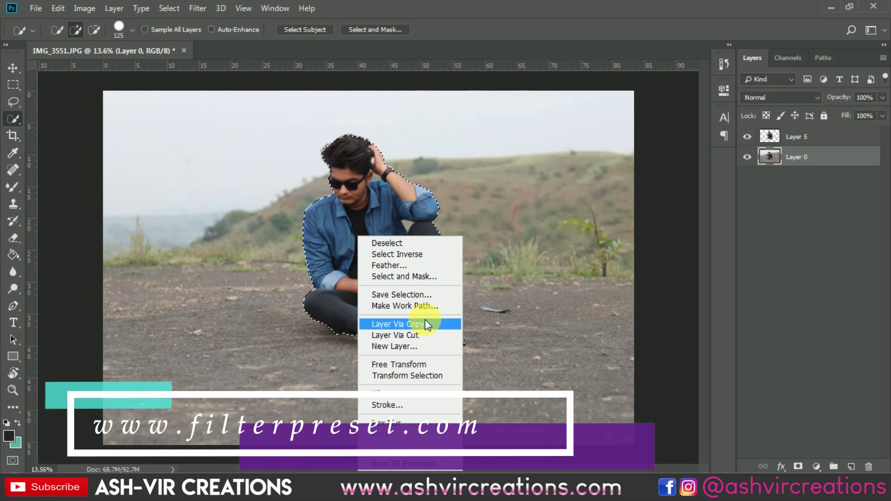
pyautogui.click(425, 324)
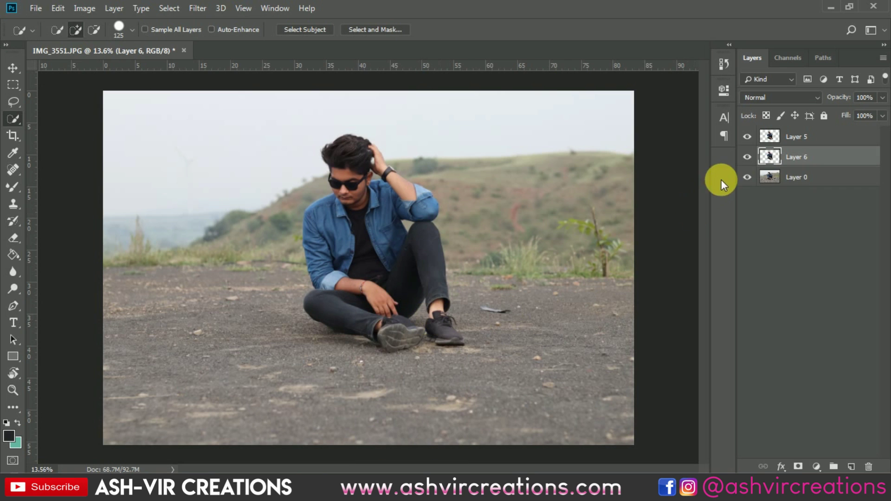
# - Hide the Layer 0 photo and delete the newly copied cutout, Layer 6
pyautogui.click(752, 177)
pyautogui.press('Delete')
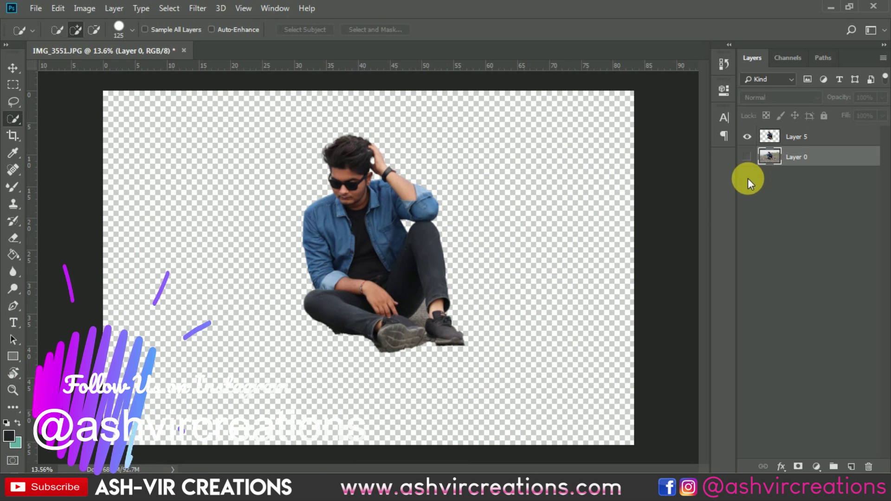
# - Compare the Layer 5 cutout with the full photo by toggling Layer 0, leaving Layer 0 visible and the whole image in view
pyautogui.click(747, 158)
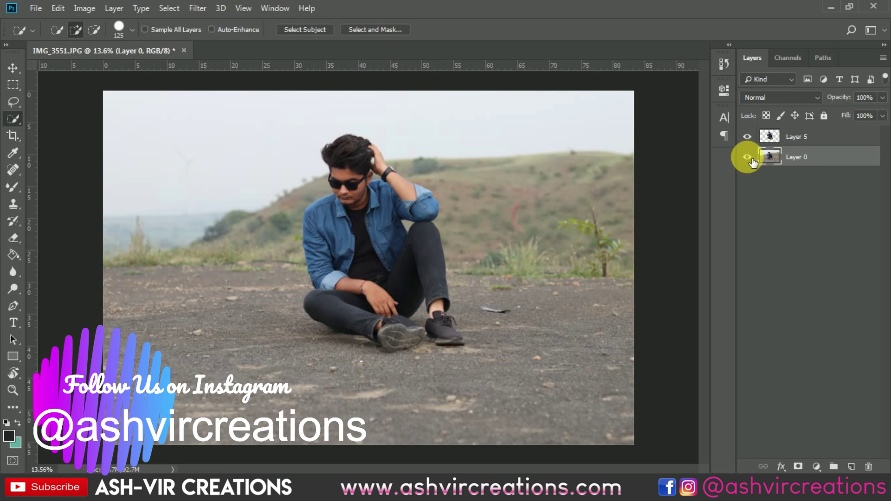
pyautogui.click(749, 157)
pyautogui.click(749, 158)
pyautogui.click(748, 158)
pyautogui.scroll(2, 365, 193)
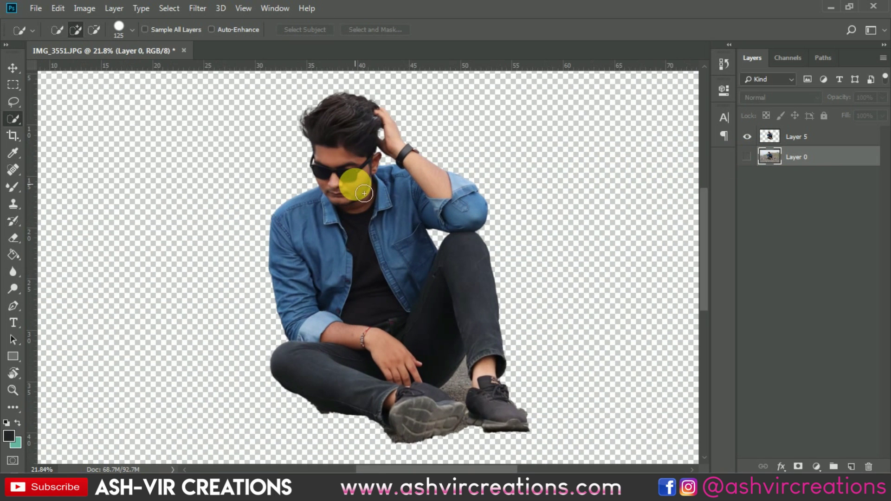
pyautogui.press('v')
pyautogui.scroll(-1, 366, 181)
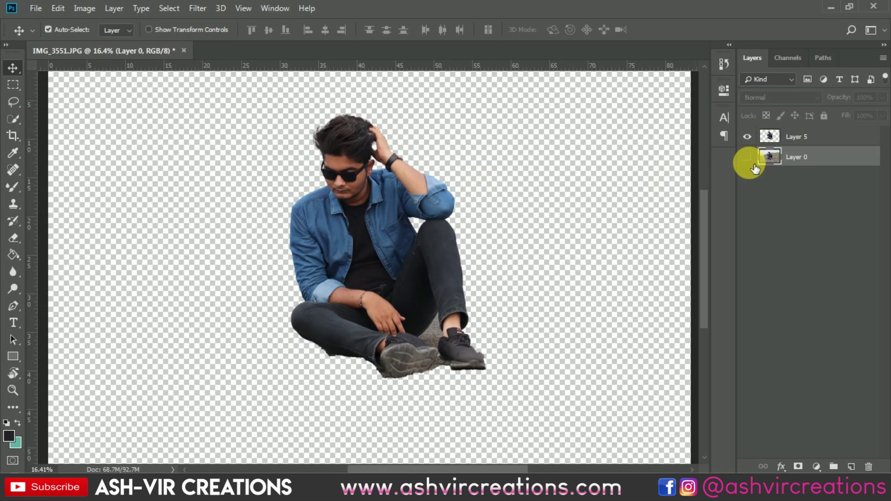
pyautogui.click(747, 158)
pyautogui.hotkey('ctrl', '0')
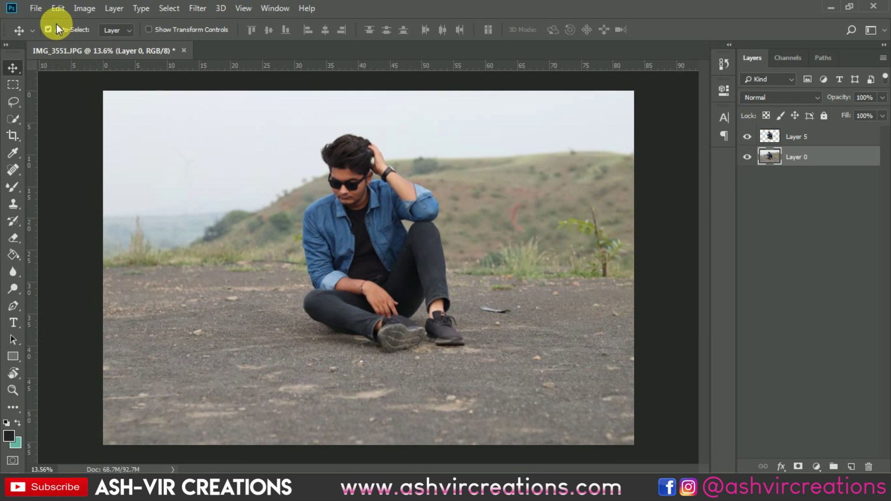
# - Open the treew image from the Desktop's BRY folder and bring it into IMG_3551.JPG as a layer between Layer 0 and Layer 5
pyautogui.click(33, 10)
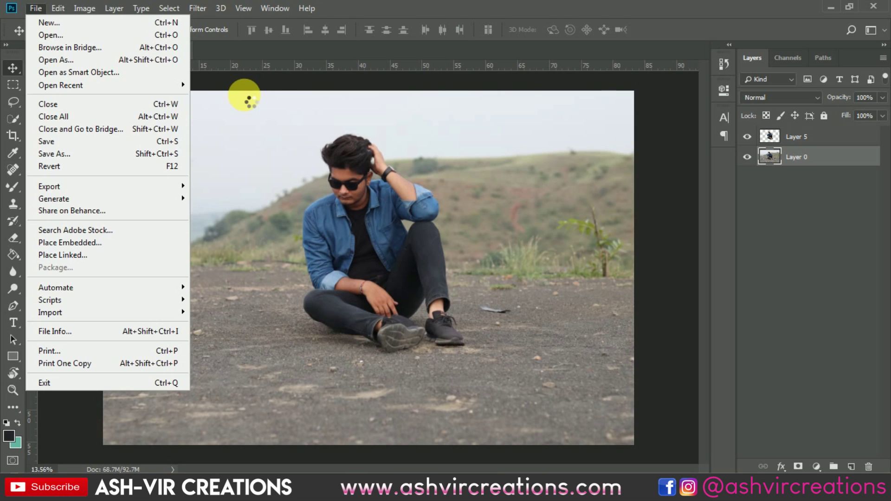
pyautogui.hotkey('ctrl', 'o')
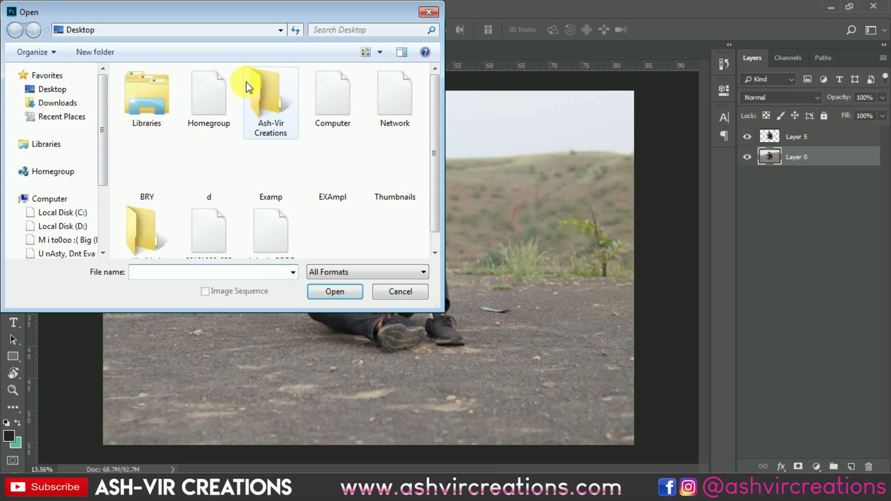
pyautogui.moveTo(443, 309); pyautogui.dragTo(587, 360)
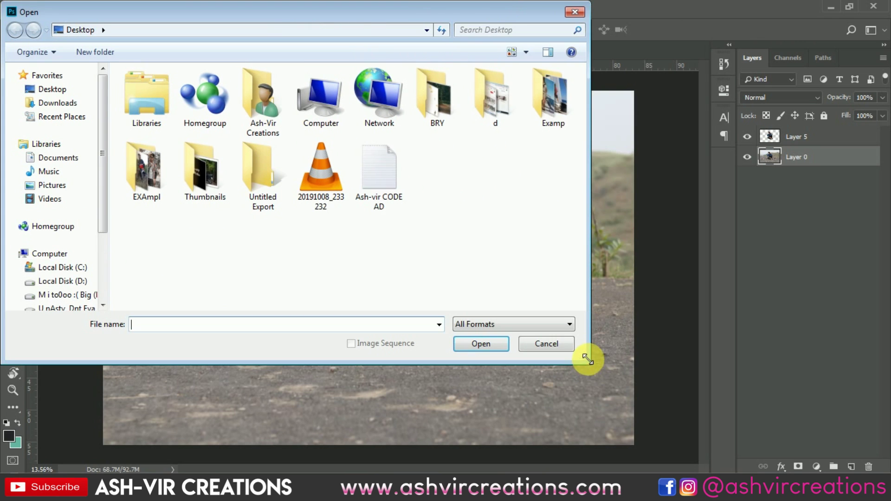
pyautogui.click(371, 204)
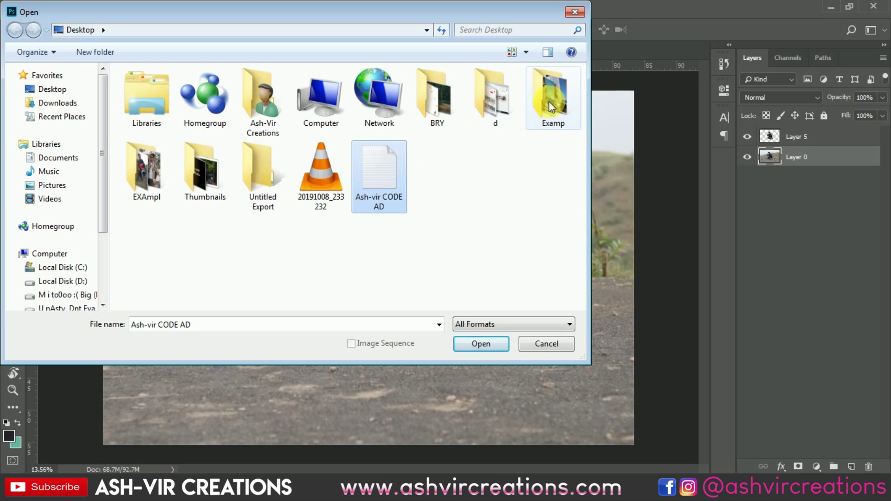
pyautogui.doubleClick(440, 107)
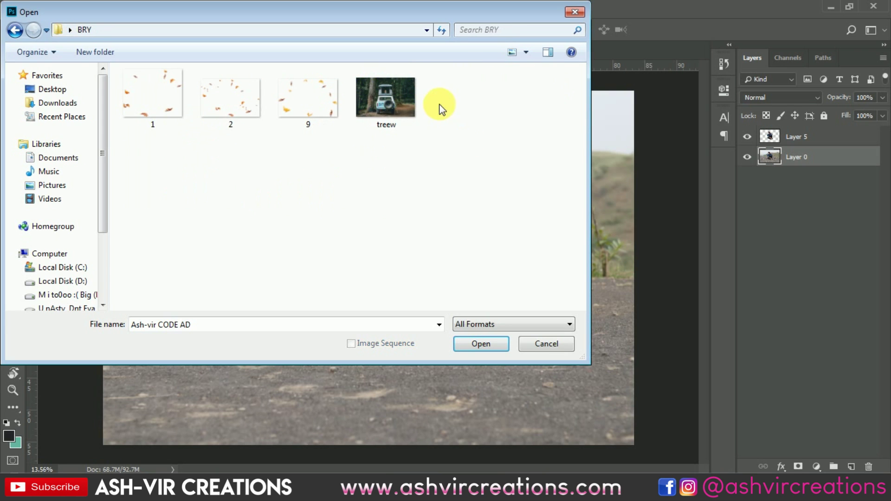
pyautogui.doubleClick(386, 103)
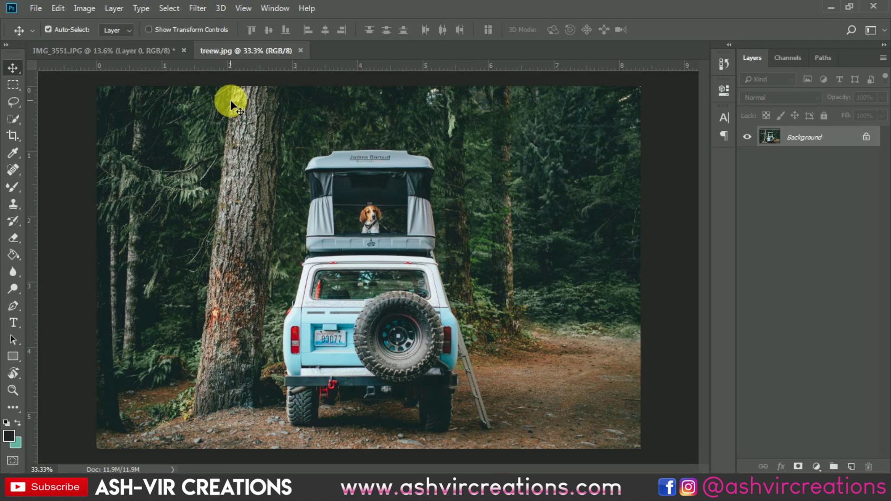
pyautogui.moveTo(156, 48); pyautogui.dragTo(265, 218)
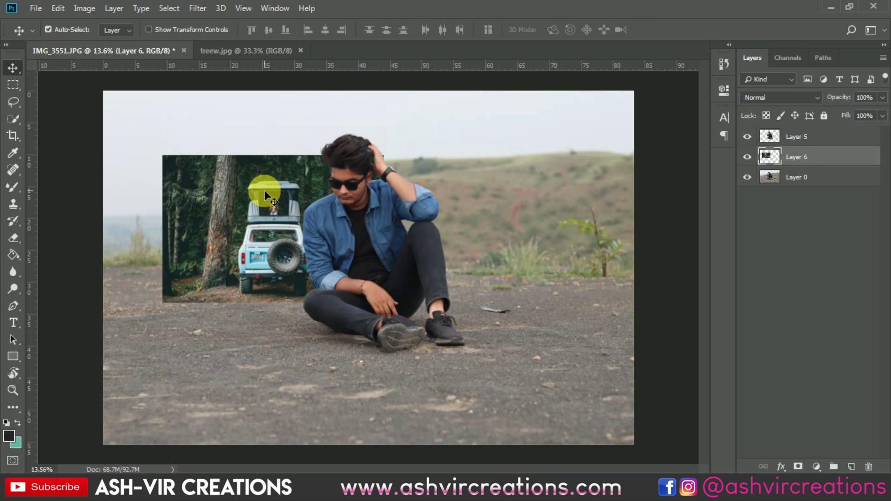
# - Crop the canvas to a 4:5 (8:10) ratio around the man, extending it above the photo and trimming the road side and bottom
pyautogui.scroll(-2, 264, 190)
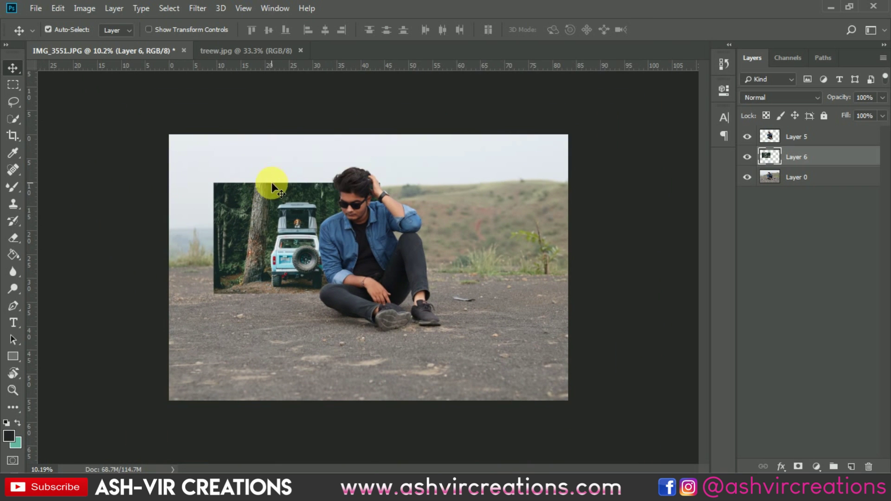
pyautogui.click(14, 132)
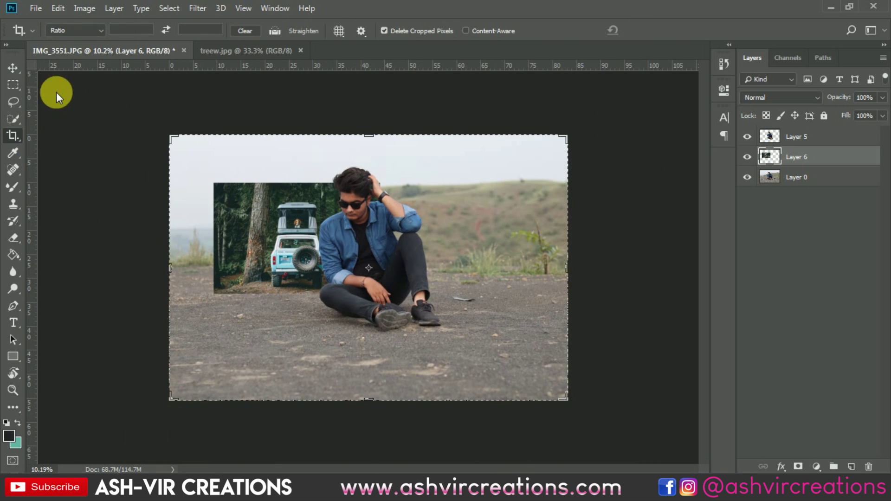
pyautogui.click(97, 31)
pyautogui.click(89, 85)
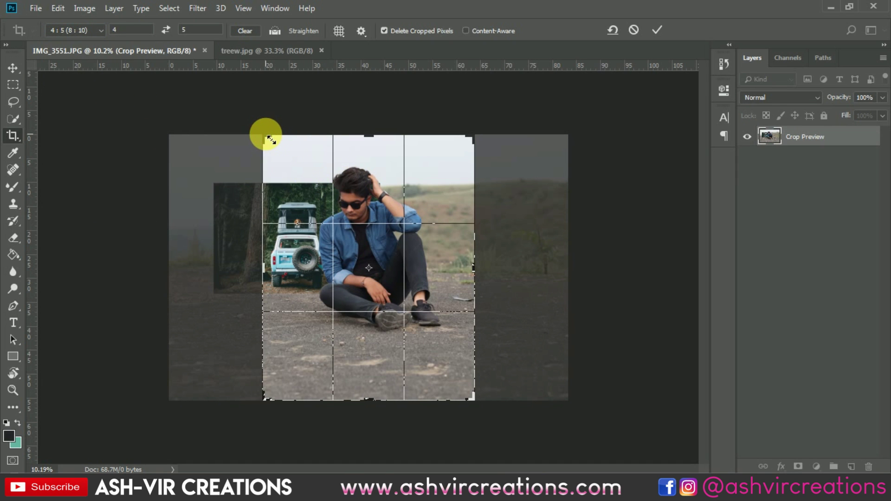
pyautogui.moveTo(269, 140); pyautogui.dragTo(228, 79)
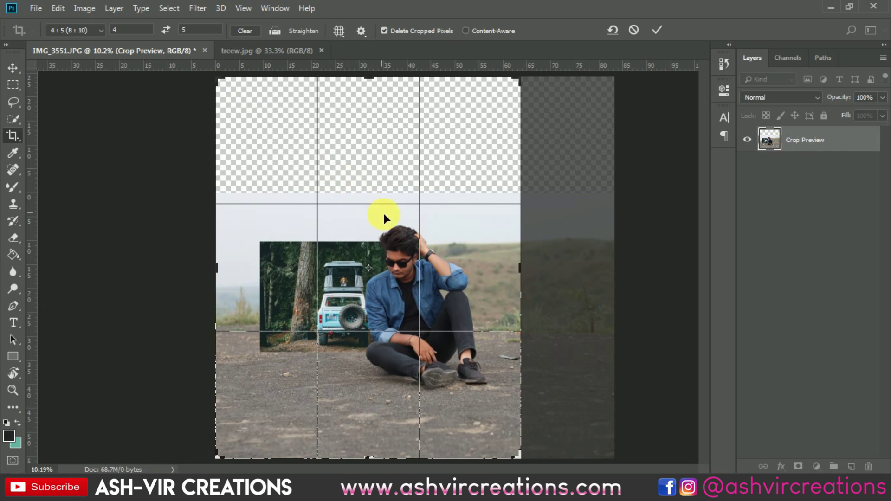
pyautogui.moveTo(384, 213); pyautogui.dragTo(427, 259)
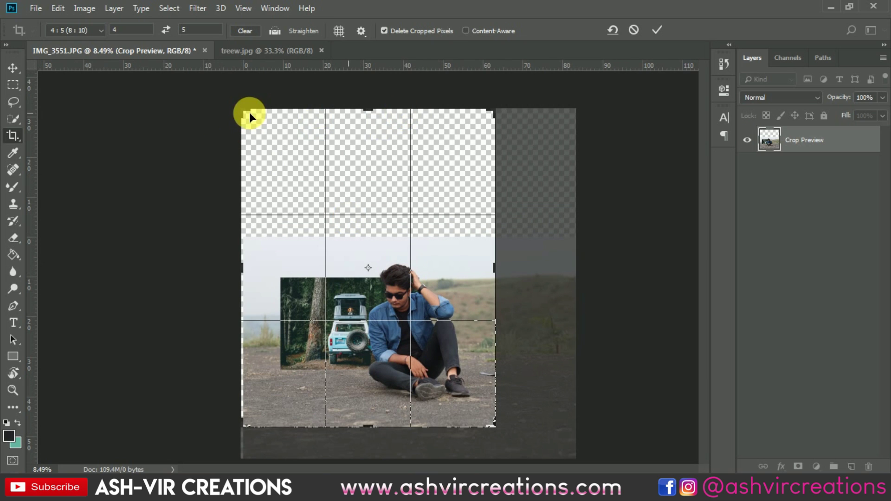
pyautogui.moveTo(247, 110); pyautogui.dragTo(264, 123)
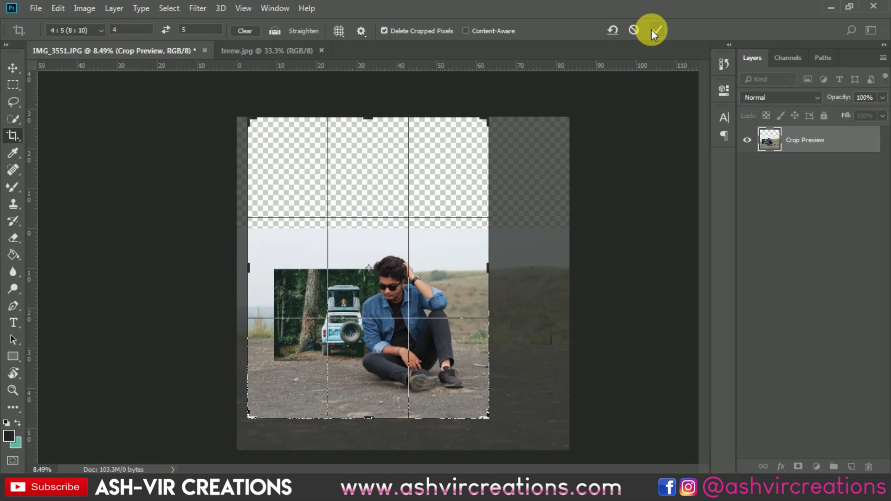
pyautogui.click(656, 30)
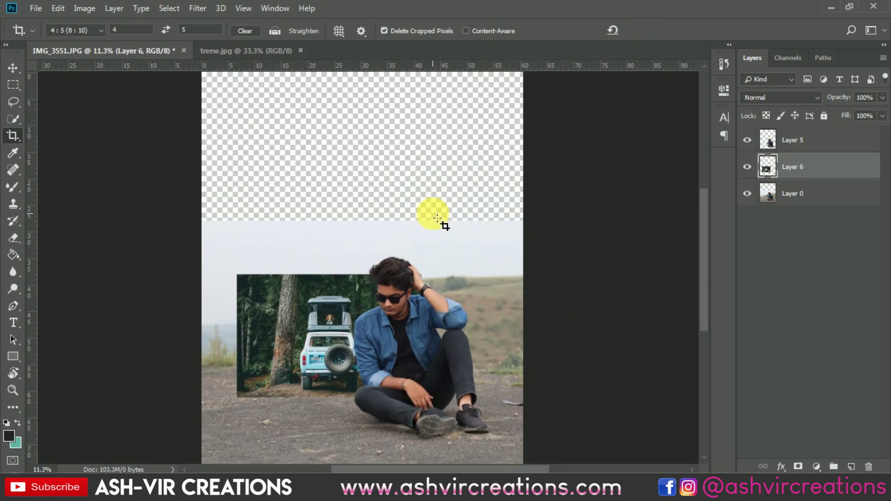
# - Duplicate Layer 0 within IMG_3551.JPG under the name Layer 0 copy
pyautogui.press('v')
pyautogui.scroll(1, 414, 245)
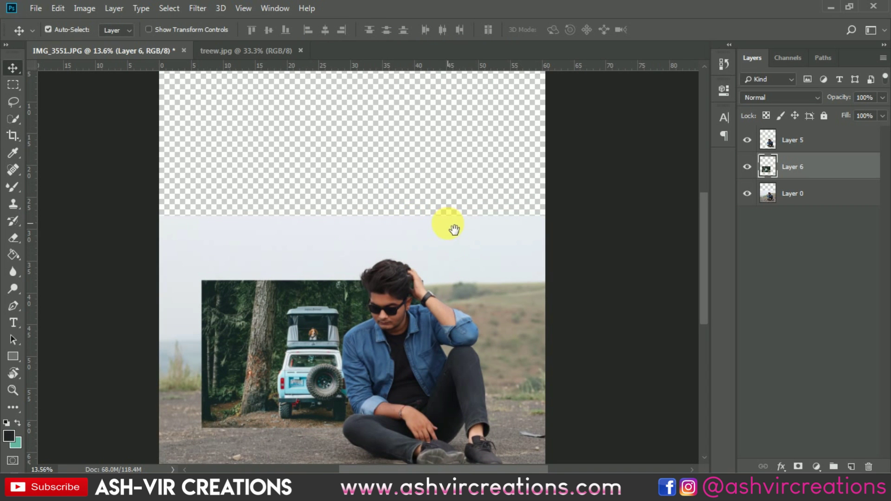
pyautogui.moveTo(457, 240); pyautogui.dragTo(469, 159)
pyautogui.click(811, 194)
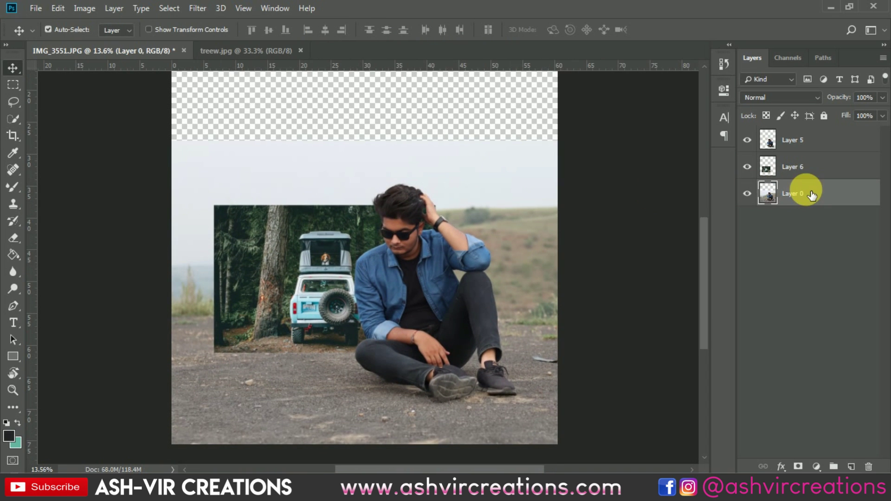
pyautogui.rightClick(811, 194)
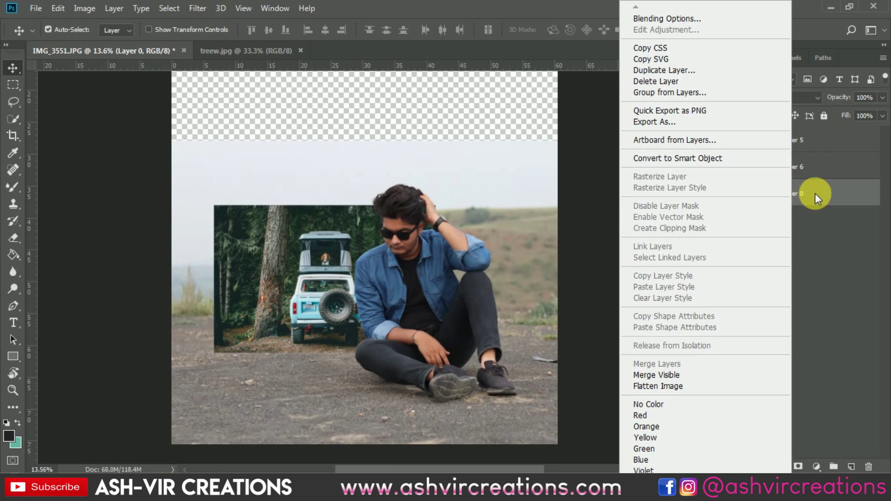
pyautogui.click(686, 70)
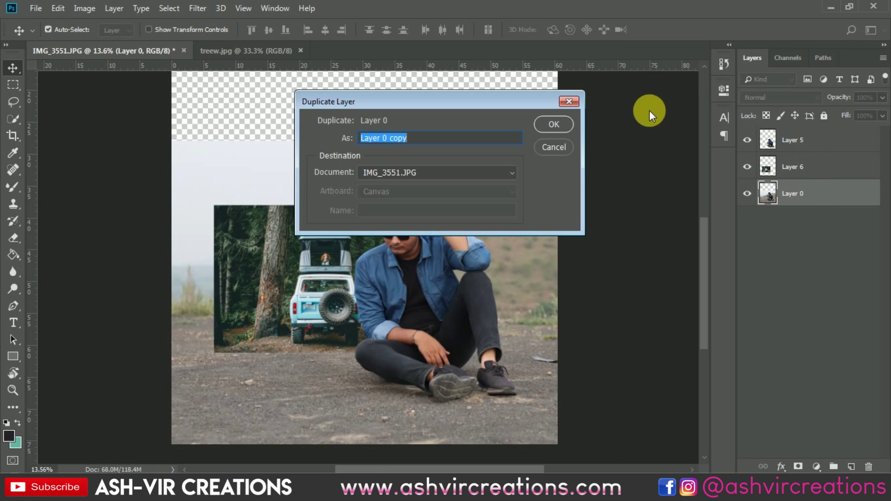
pyautogui.click(541, 123)
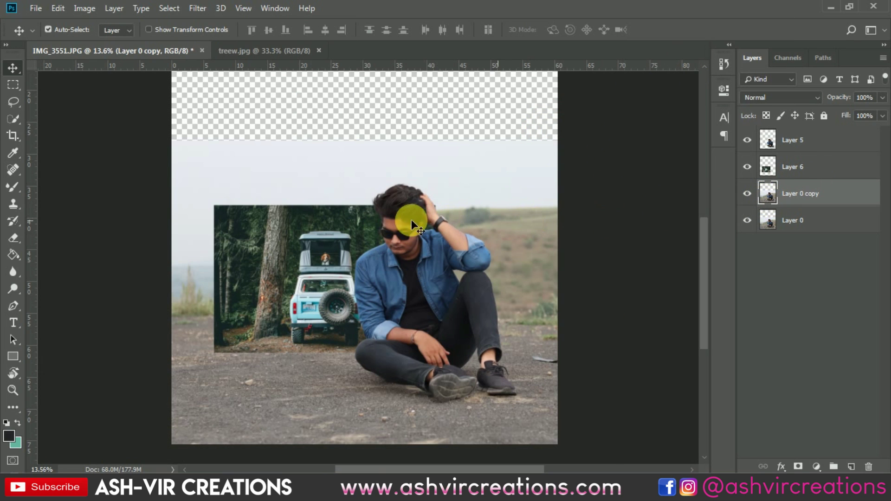
# - Enlarge the forest and camper image on Layer 6 to about 303% with Free Transform, positioning it behind the man against the canvas's right edge
pyautogui.rightClick(325, 228)
pyautogui.click(343, 233)
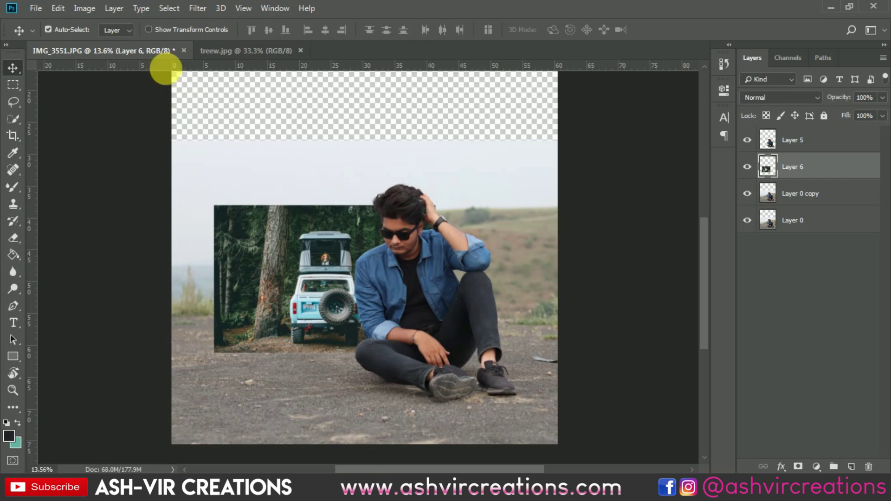
pyautogui.click(58, 9)
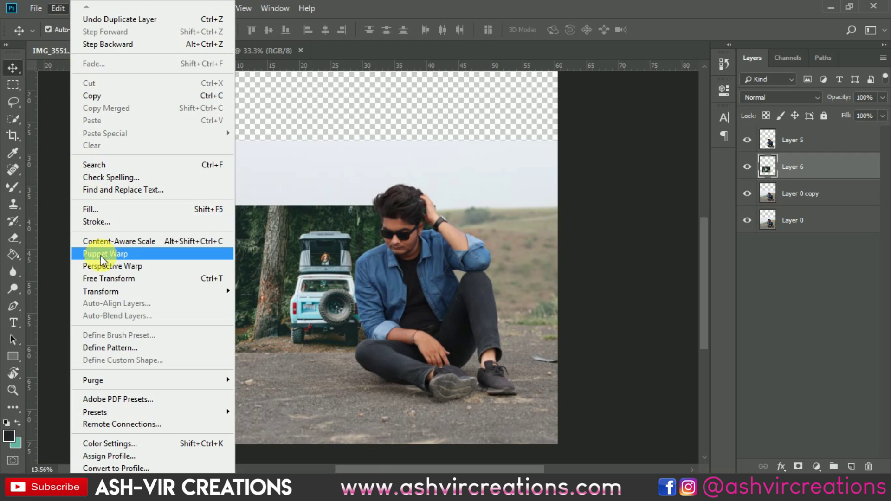
pyautogui.click(144, 281)
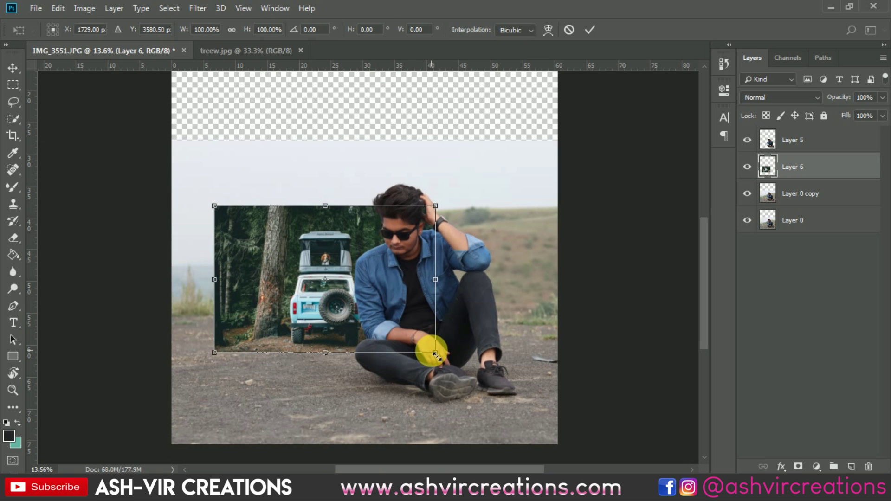
pyautogui.moveTo(436, 355); pyautogui.dragTo(563, 403)
pyautogui.moveTo(454, 276); pyautogui.dragTo(427, 192)
pyautogui.moveTo(526, 357); pyautogui.dragTo(638, 397)
pyautogui.moveTo(450, 255); pyautogui.dragTo(373, 235)
pyautogui.keyDown('alt'); pyautogui.scroll(-1, 373, 235); pyautogui.keyUp('alt')
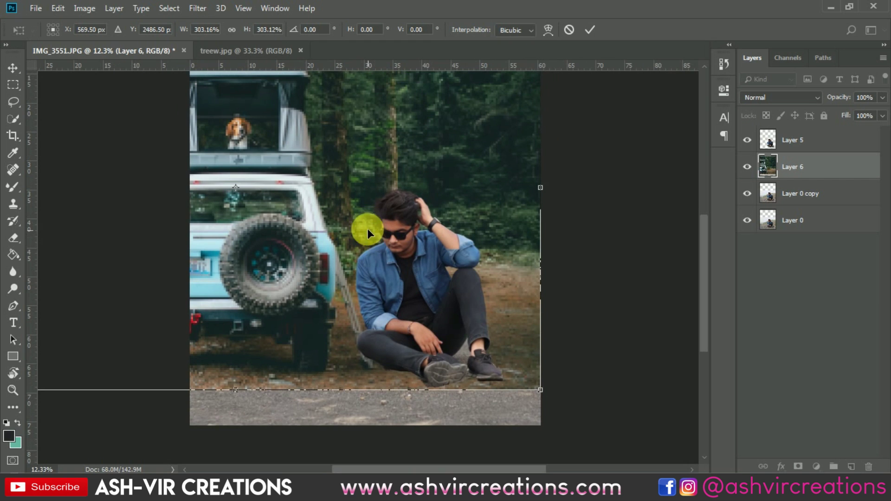
# - Refine the Layer 6 enlargement to about 345%, keeping its lower-right corner in place, and apply the transform
pyautogui.scroll(-2, 367, 232)
pyautogui.moveTo(91, 129); pyautogui.dragTo(27, 88)
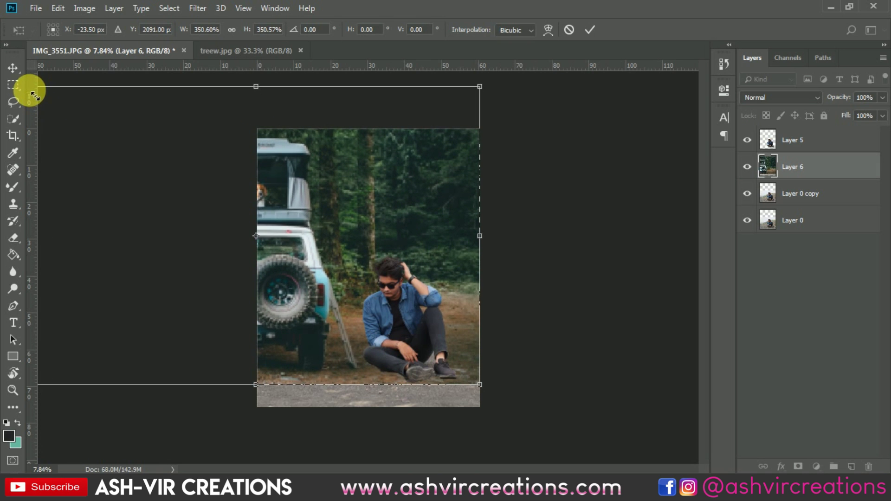
pyautogui.scroll(2, 296, 236)
pyautogui.scroll(-3, 373, 240)
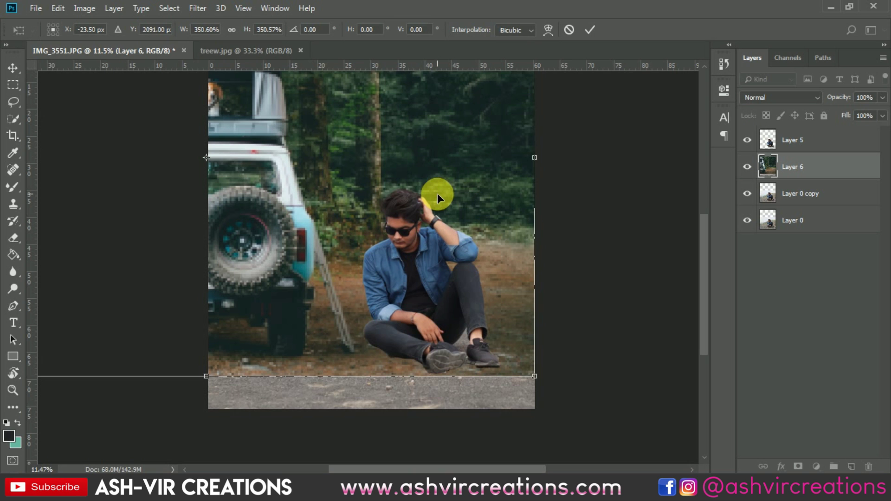
pyautogui.scroll(-2, 438, 175)
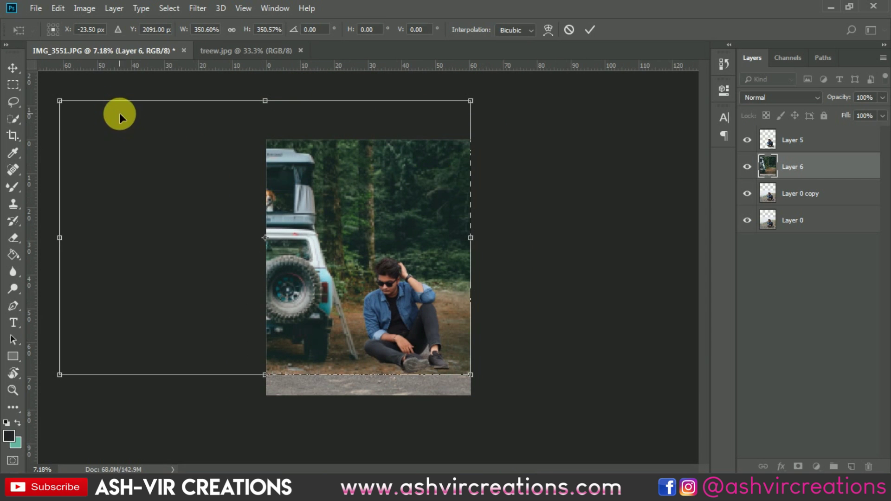
pyautogui.moveTo(60, 100)
pyautogui.mouseDown()
pyautogui.moveTo(48, 95)
pyautogui.moveTo(66, 105)
pyautogui.mouseUp()
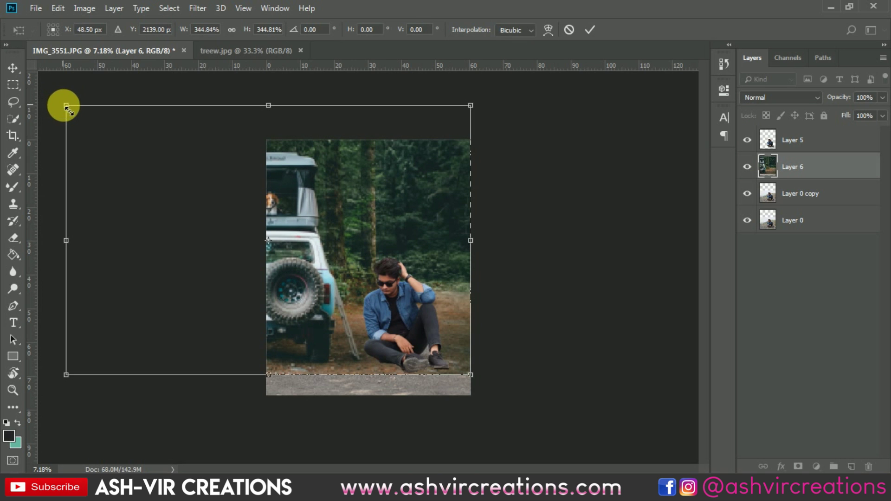
pyautogui.doubleClick(377, 222)
pyautogui.scroll(3, 423, 273)
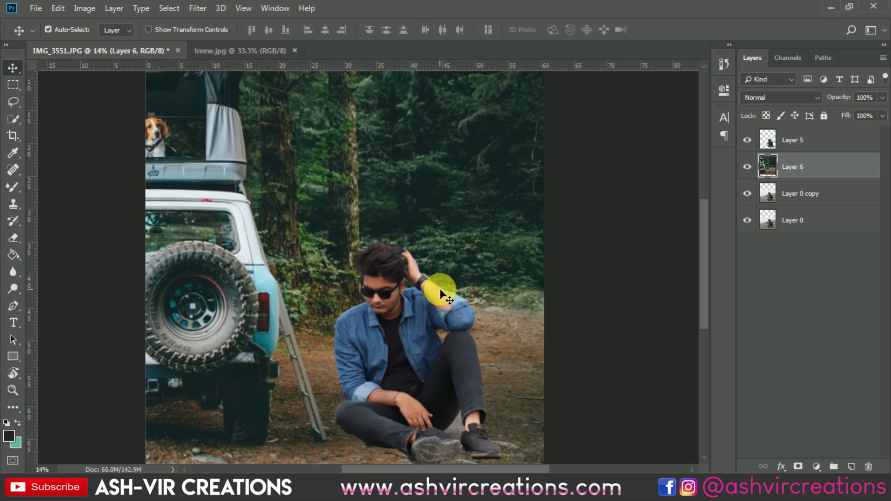
# - Examine how the seated man fits the enlarged forest and camper background, both up close and in the full composition
pyautogui.scroll(-2, 434, 281)
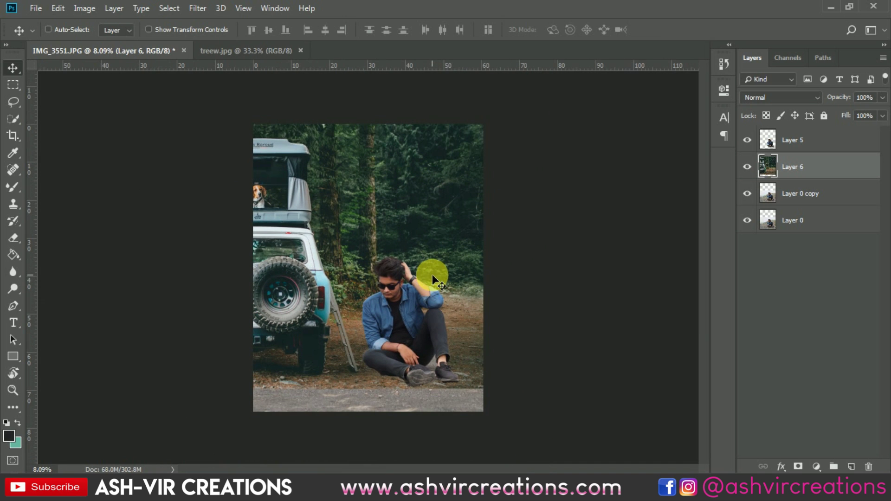
pyautogui.hotkey('ctrl', 't')
pyautogui.scroll(-1, 356, 245)
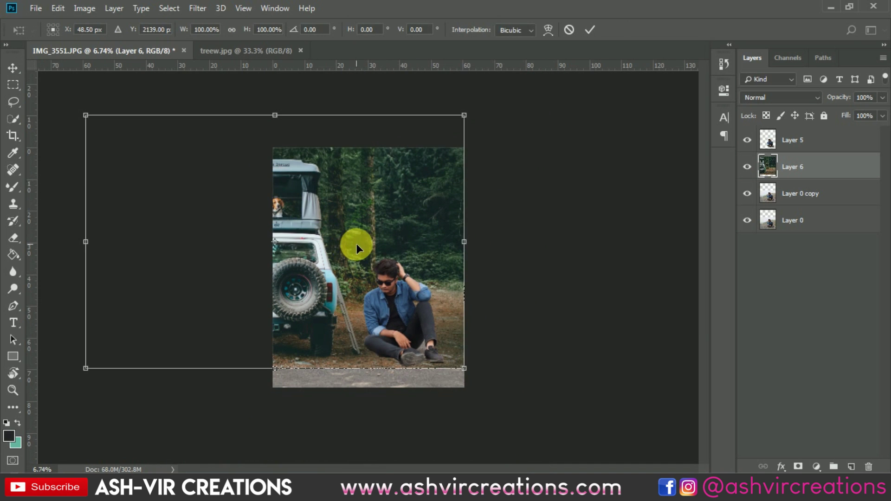
pyautogui.press('Return')
pyautogui.scroll(4, 360, 253)
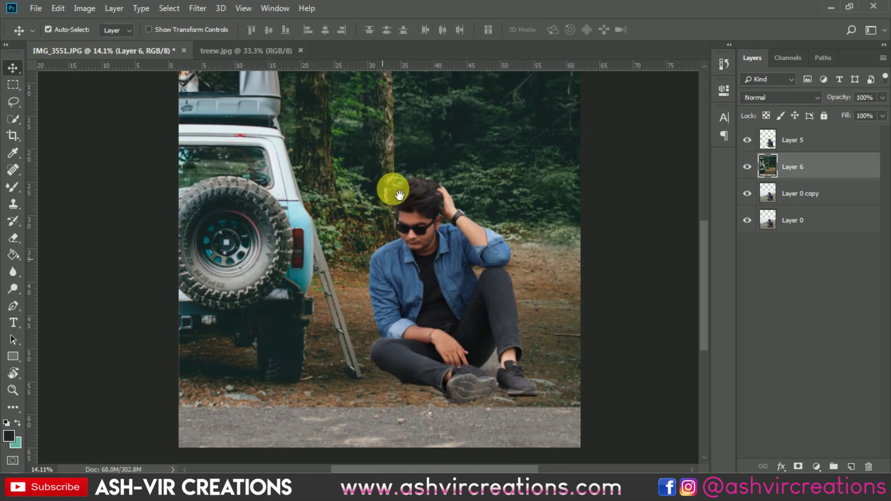
pyautogui.scroll(2, 345, 211)
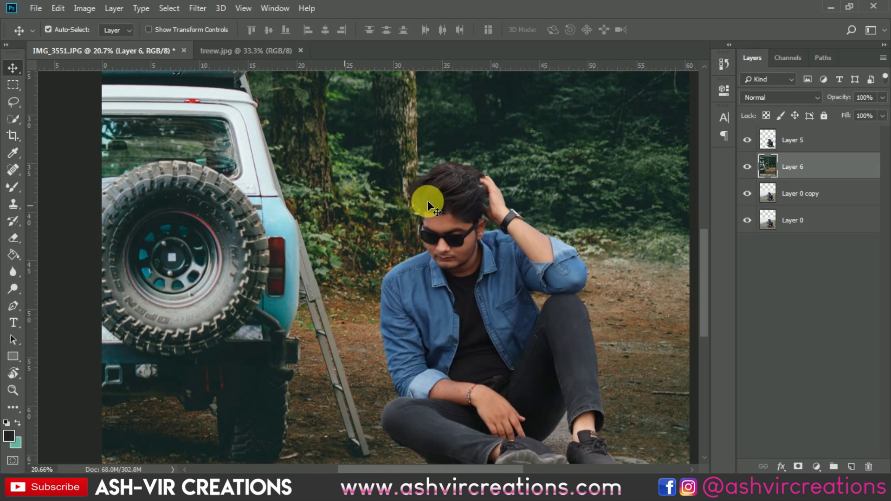
pyautogui.click(358, 182)
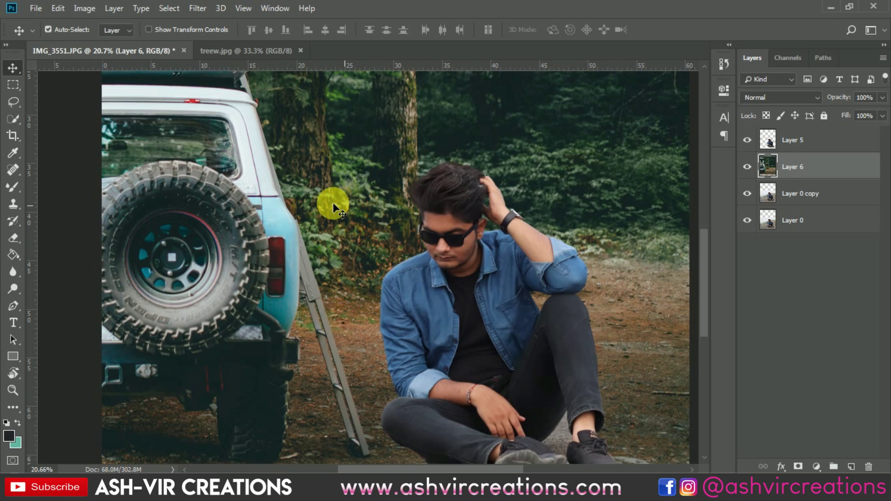
pyautogui.hotkey('ctrl', '0')
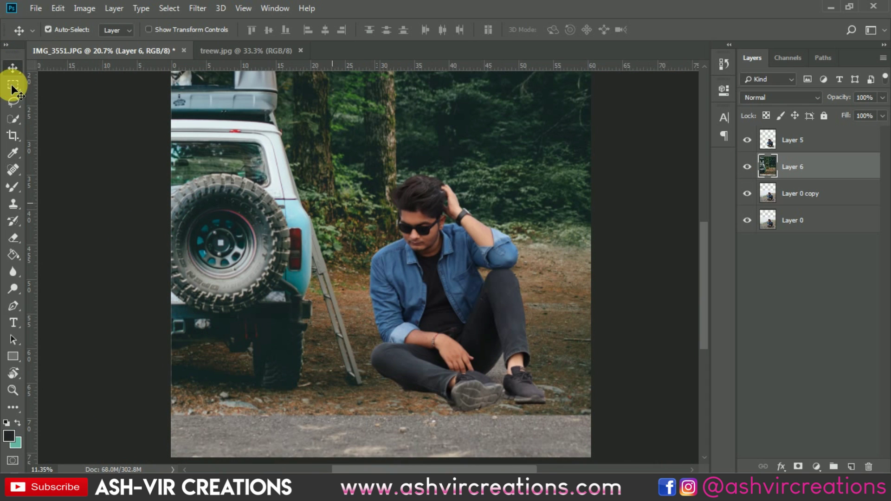
pyautogui.hotkey('ctrl', 'z')
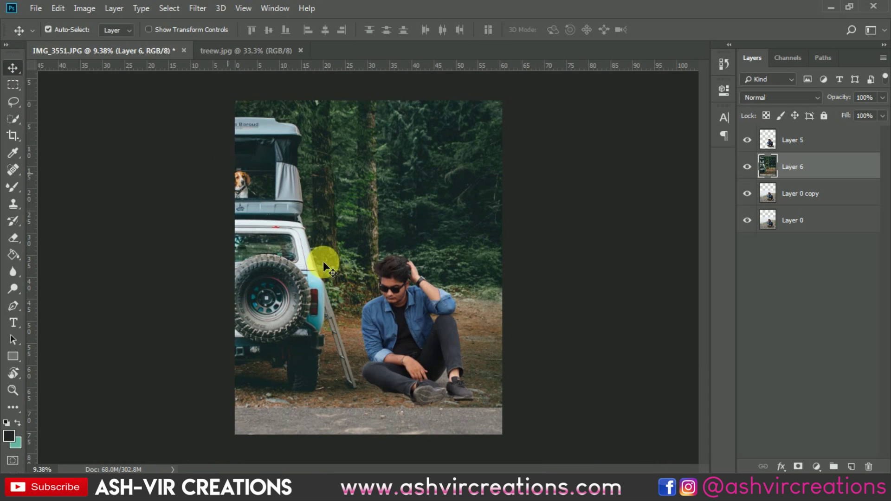
pyautogui.scroll(1, 348, 283)
pyautogui.scroll(-1, 349, 283)
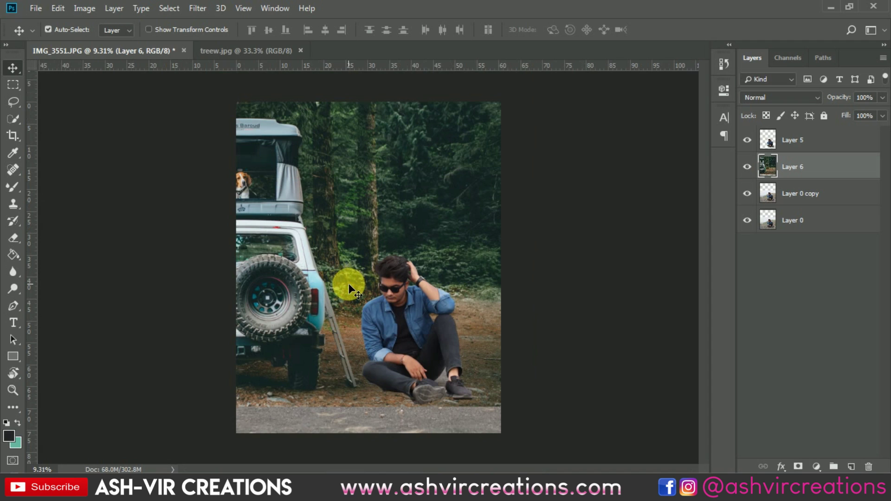
pyautogui.scroll(1, 349, 283)
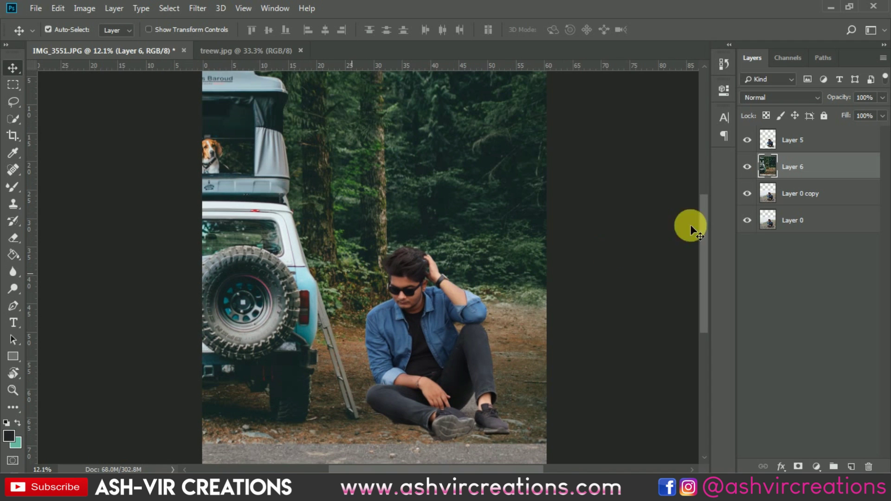
# - Add a Levels adjustment layer directly above Layer 6 and clip it to that layer
pyautogui.click(806, 191)
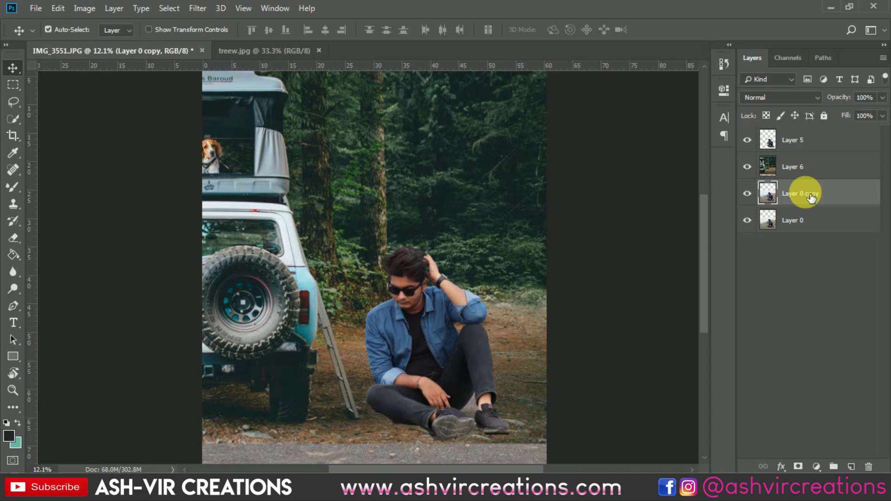
pyautogui.click(808, 173)
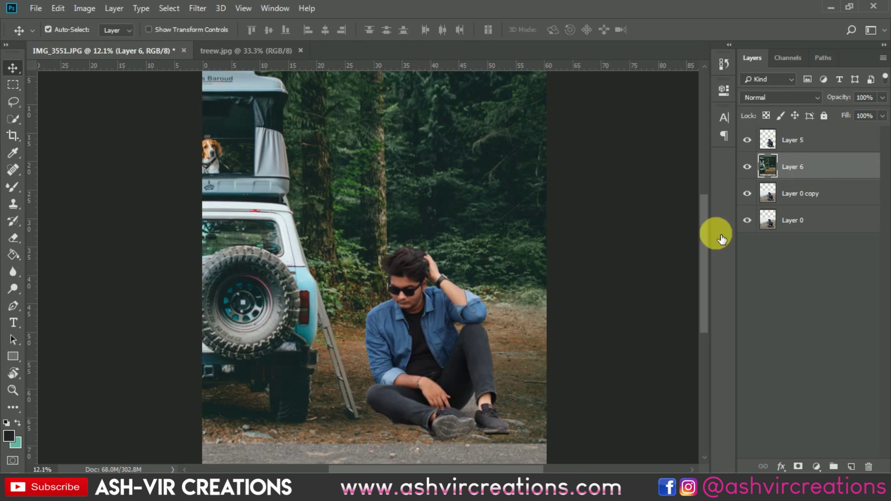
pyautogui.rightClick(468, 210)
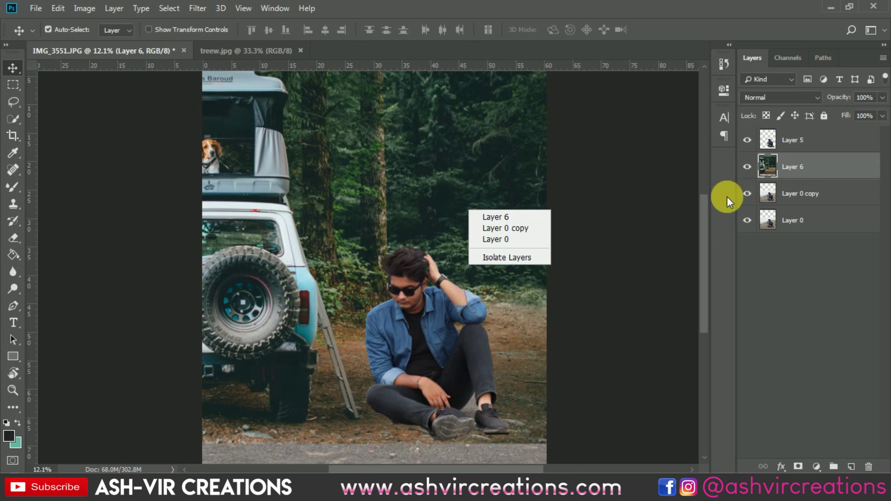
pyautogui.click(535, 217)
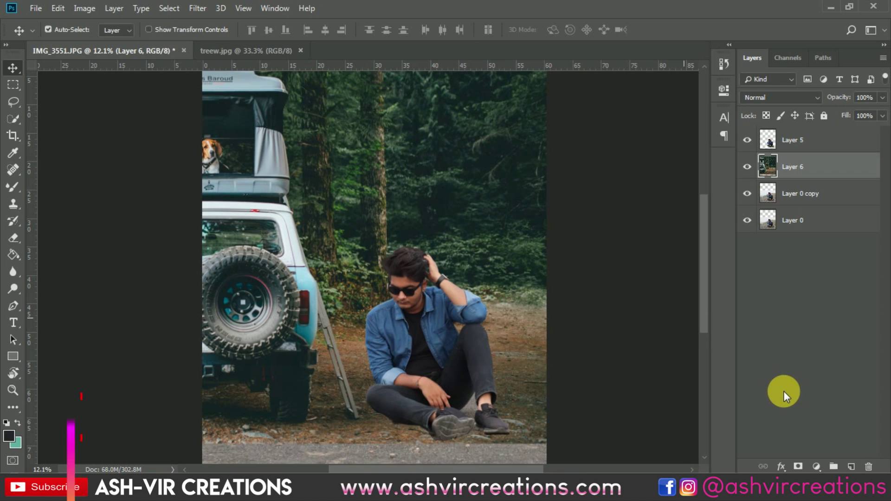
pyautogui.press('ctrl')
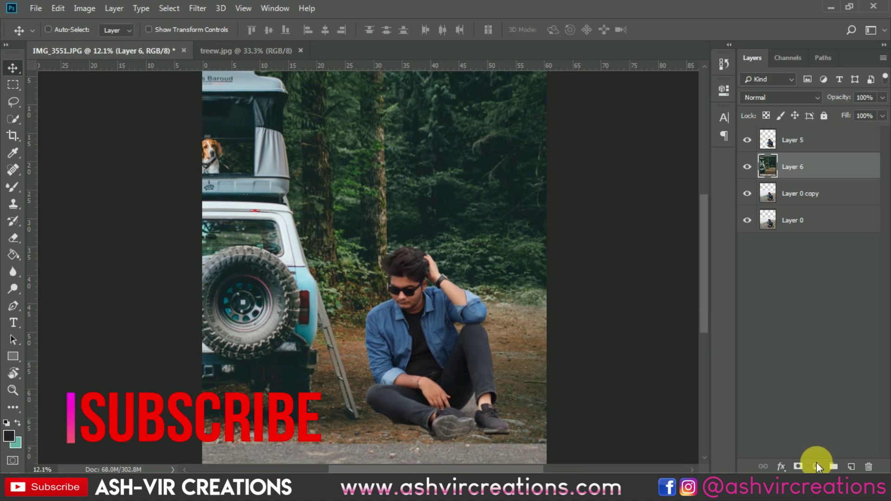
pyautogui.click(816, 462)
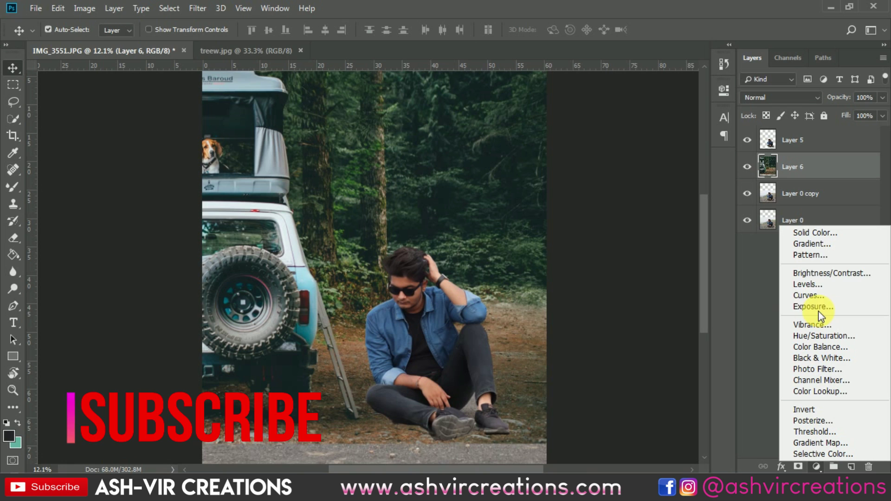
pyautogui.click(814, 288)
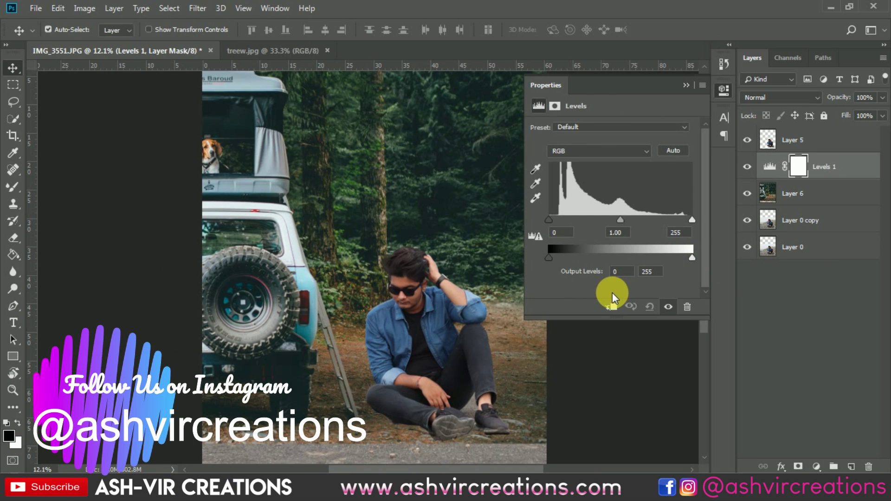
pyautogui.click(610, 303)
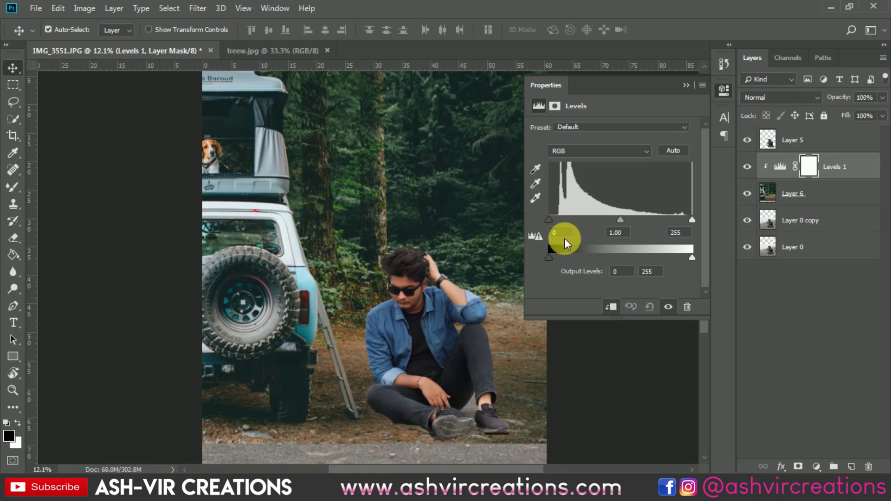
# - Set the Levels black input to 19 and lower the white input slightly to increase the background's contrast
pyautogui.moveTo(548, 220); pyautogui.dragTo(560, 218)
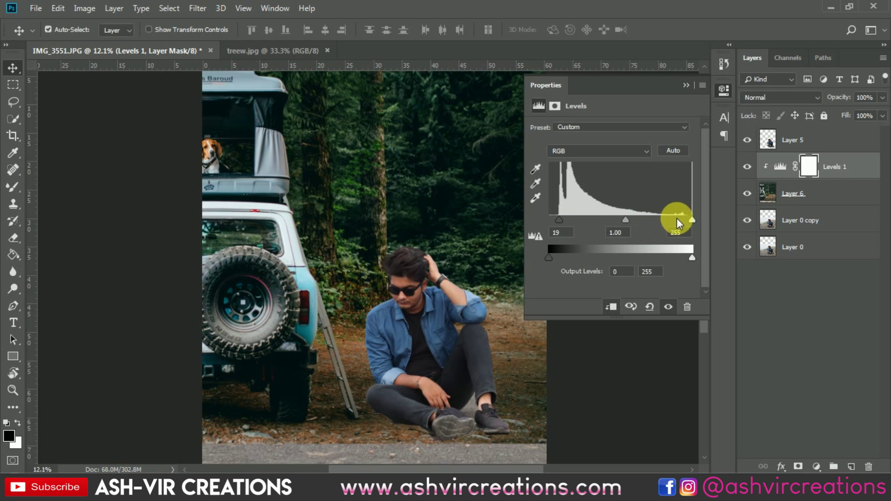
pyautogui.moveTo(689, 217)
pyautogui.mouseDown()
pyautogui.moveTo(676, 217)
pyautogui.moveTo(685, 217)
pyautogui.mouseUp()
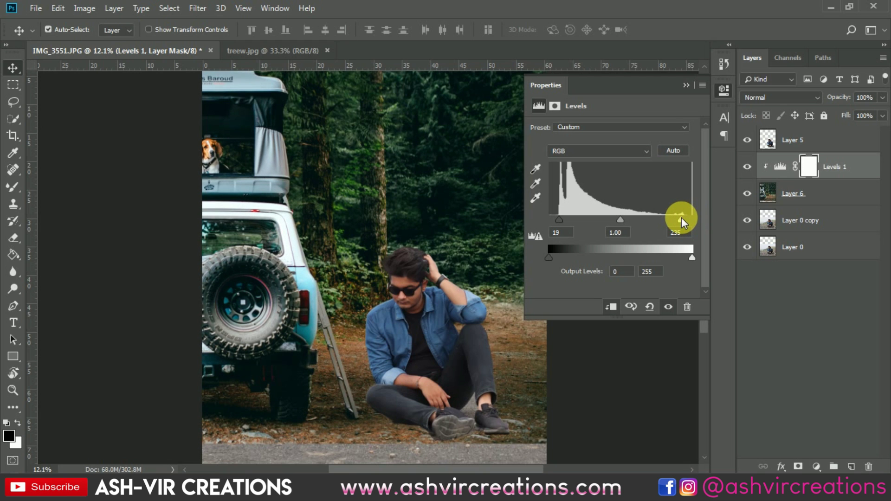
pyautogui.moveTo(681, 217); pyautogui.dragTo(678, 217)
pyautogui.click(686, 84)
# - Compare the background with and without the Levels 1 adjustment, leaving the adjustment visible
pyautogui.scroll(2, 455, 228)
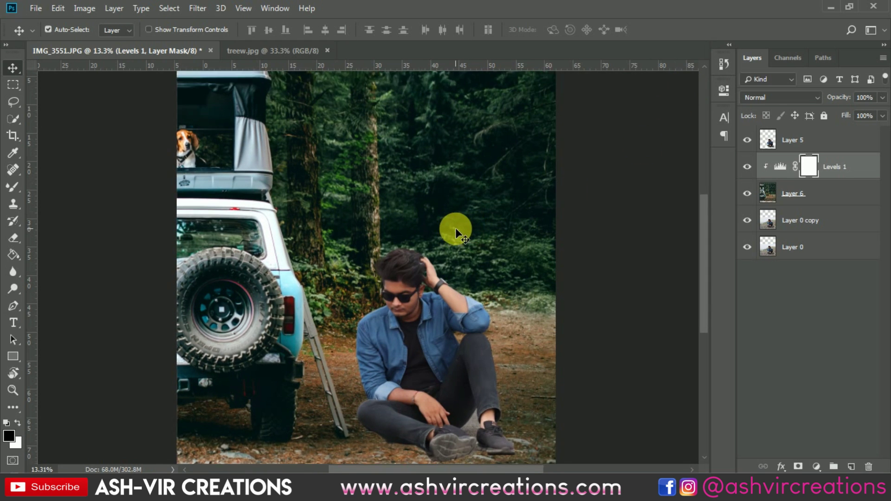
pyautogui.moveTo(437, 275); pyautogui.dragTo(486, 203)
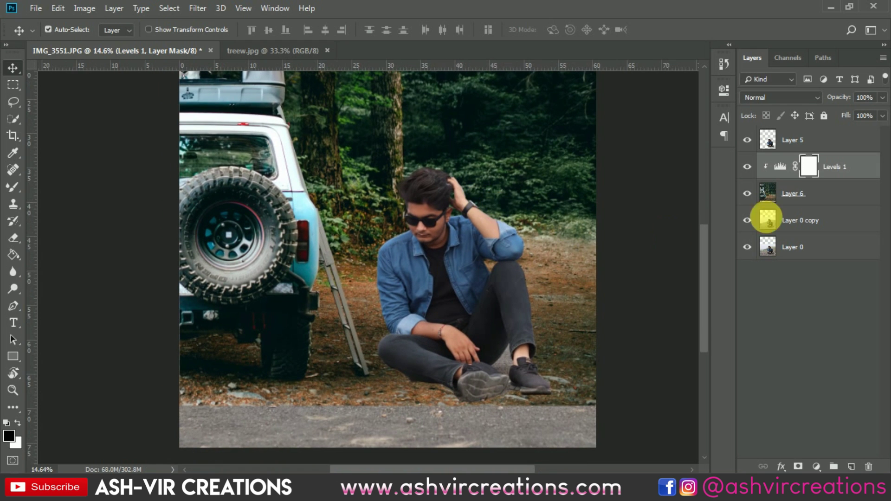
pyautogui.click(749, 167)
pyautogui.click(748, 167)
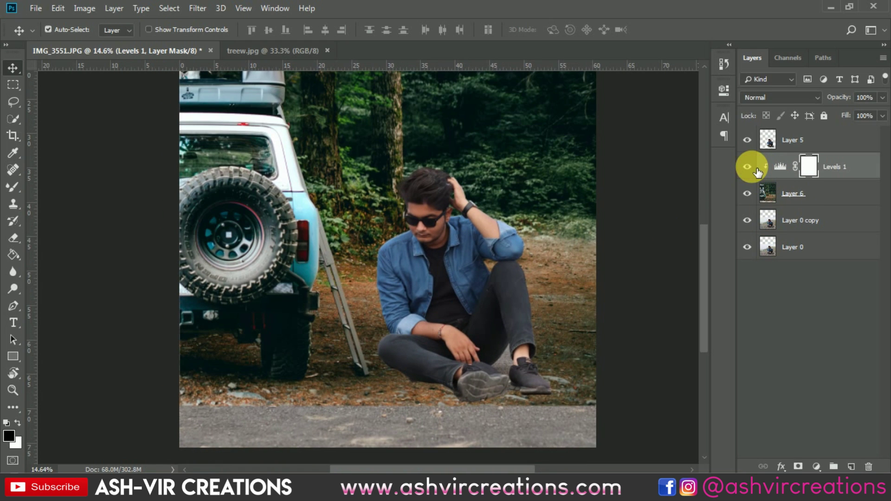
# - Merge the Levels 1 adjustment and Layer 6 into a single layer
pyautogui.rightClick(794, 194)
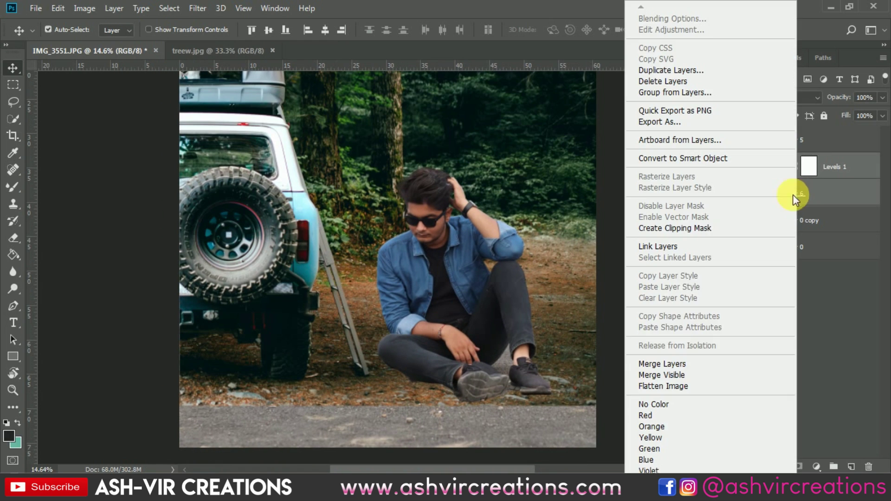
pyautogui.click(667, 362)
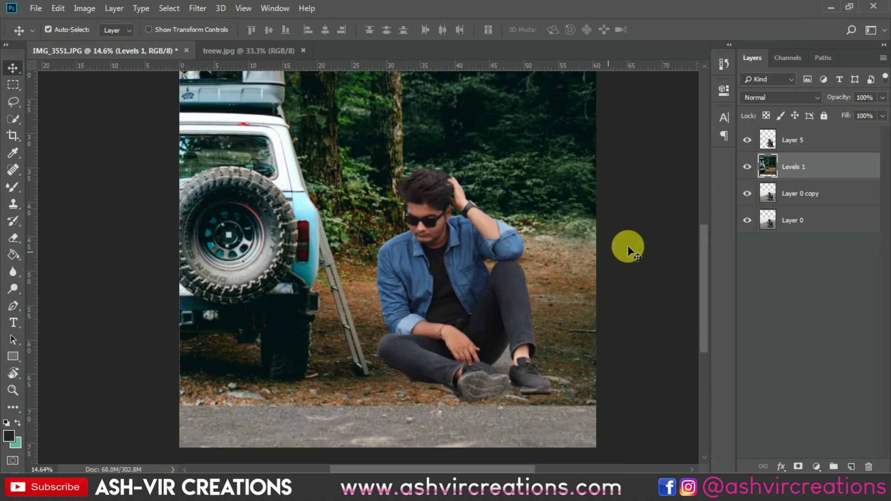
# - Duplicate the merged background layer Levels 1
pyautogui.click(798, 467)
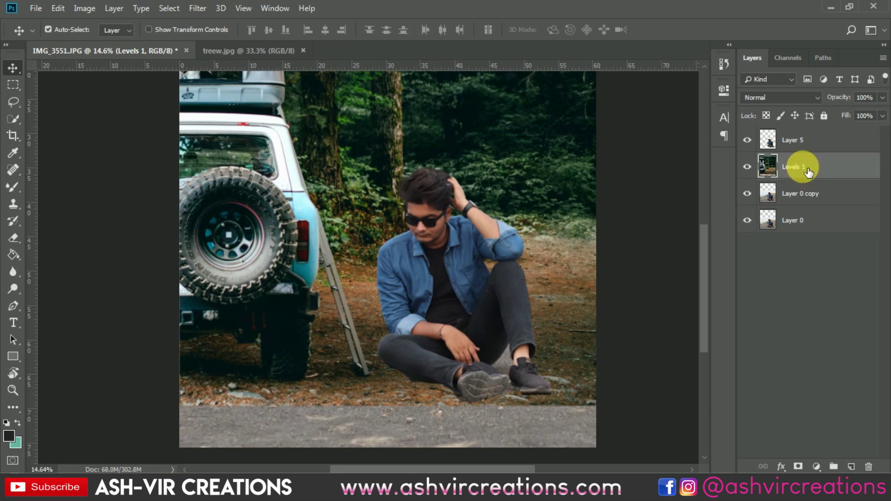
pyautogui.rightClick(803, 162)
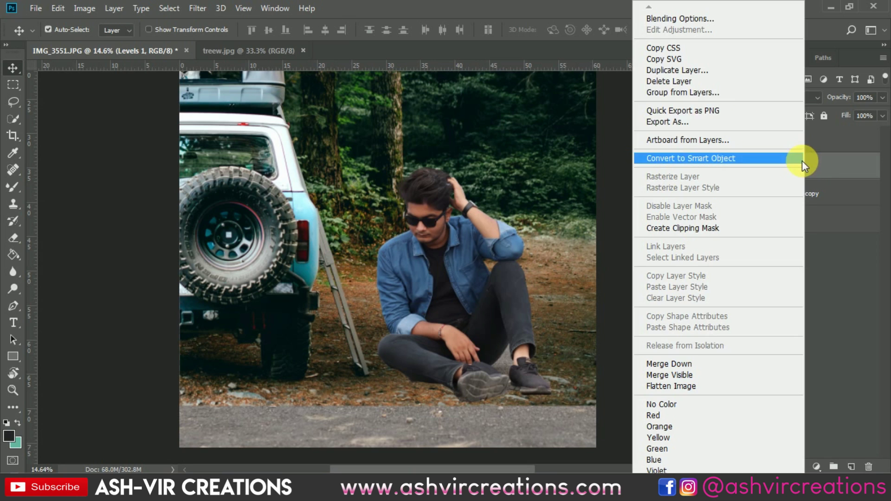
pyautogui.click(707, 70)
pyautogui.click(553, 125)
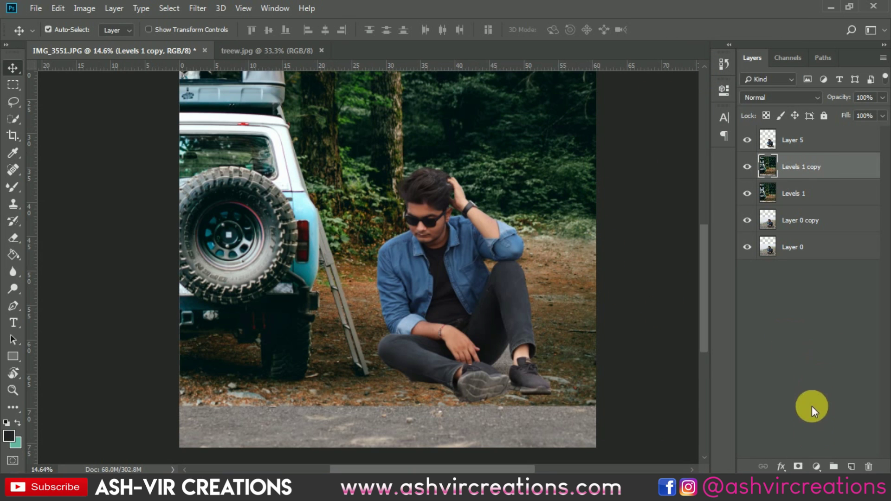
# - Start a Hue/Saturation adjustment on the duplicated background and set the Yellows saturation to -100
pyautogui.hotkey('ctrl', 'u')
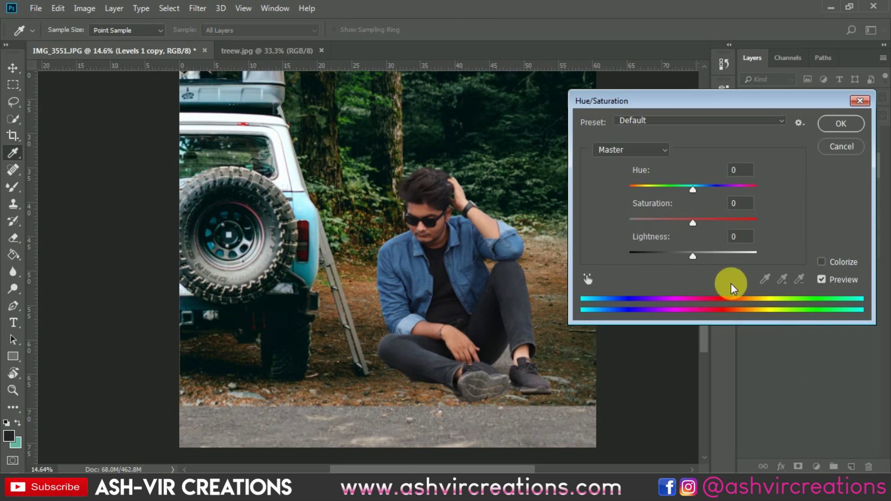
pyautogui.click(588, 278)
pyautogui.click(565, 286)
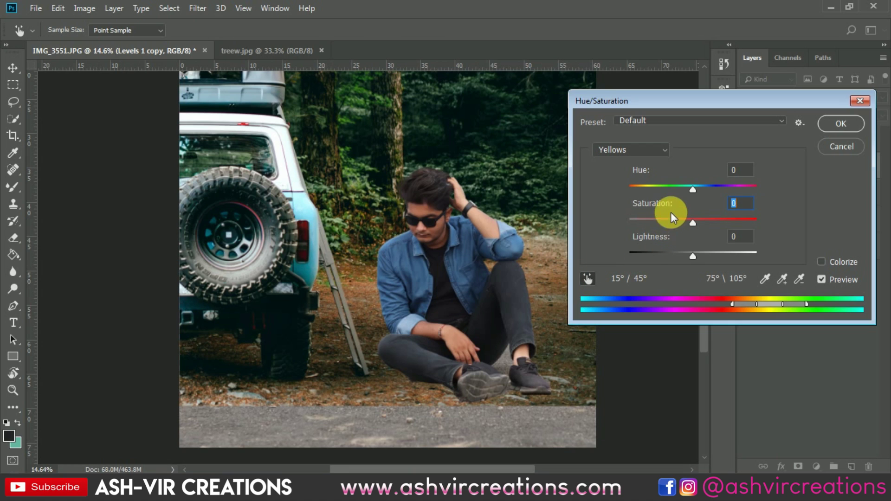
pyautogui.moveTo(673, 218); pyautogui.dragTo(616, 222)
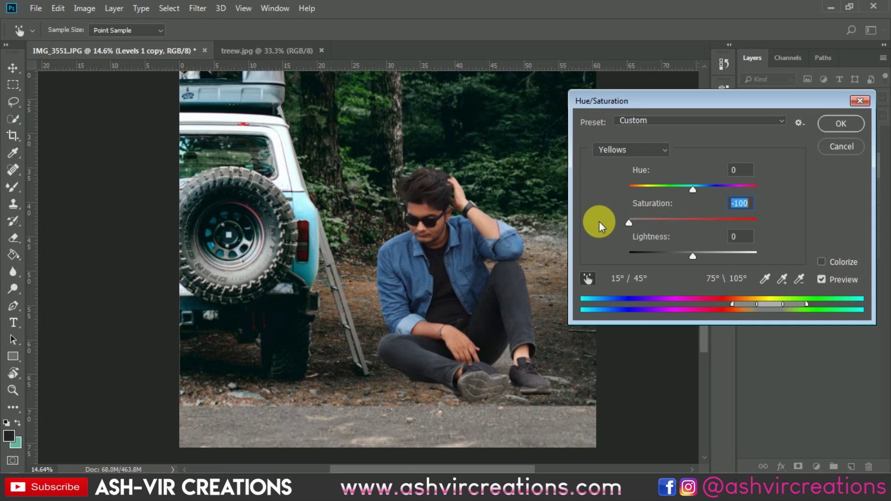
pyautogui.moveTo(628, 222)
pyautogui.mouseDown()
pyautogui.moveTo(688, 221)
pyautogui.moveTo(598, 219)
pyautogui.moveTo(743, 219)
pyautogui.moveTo(613, 220)
pyautogui.mouseUp()
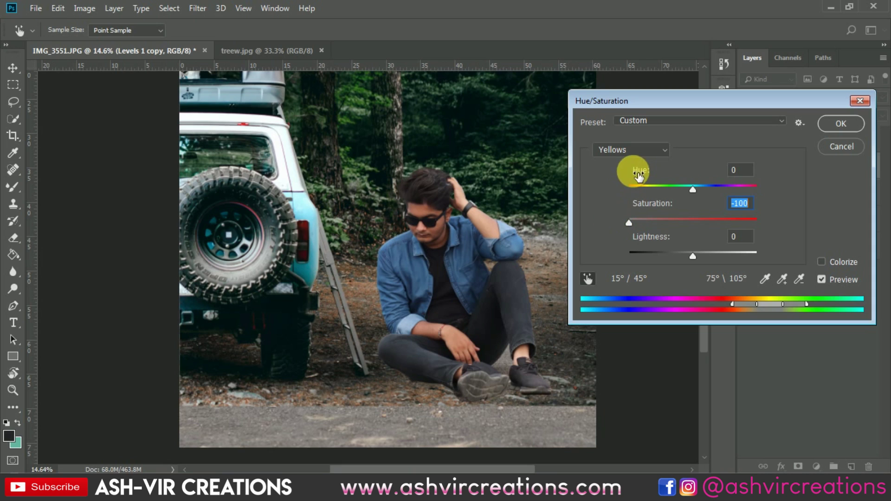
# - Lower the Reds saturation slightly and apply the Hue/Saturation adjustment
pyautogui.click(631, 151)
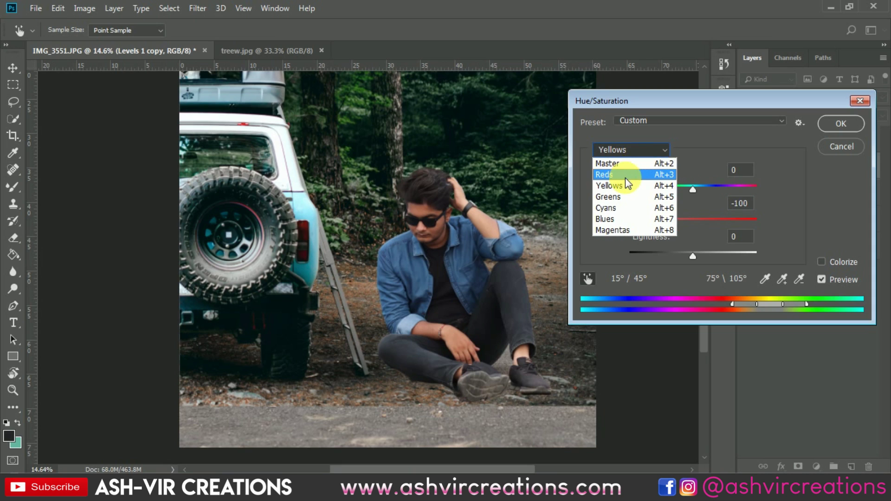
pyautogui.click(624, 176)
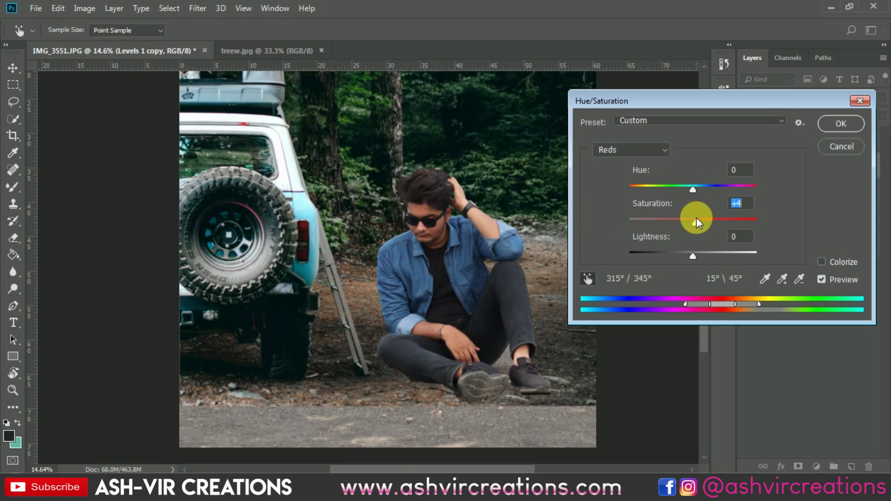
pyautogui.moveTo(695, 217); pyautogui.dragTo(688, 219)
pyautogui.click(820, 122)
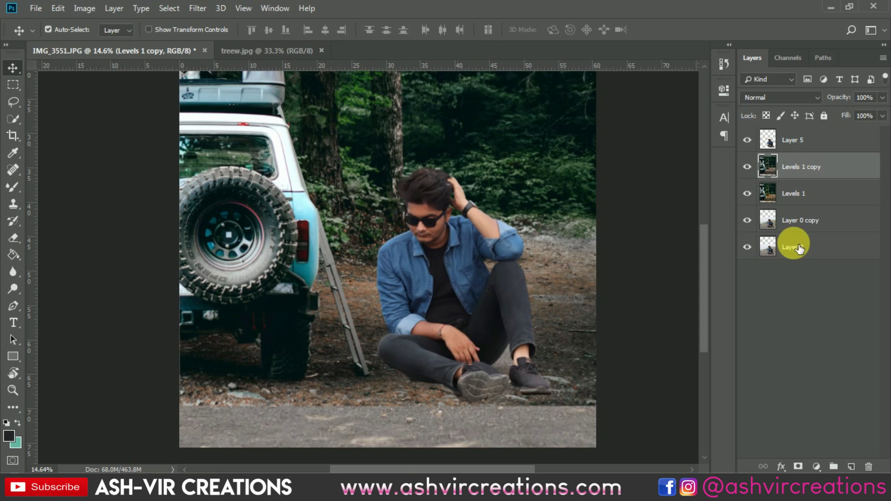
# - Add a layer mask to Levels 1 copy and set up a Soft Round brush of 1811 px for painting on it
pyautogui.click(797, 466)
pyautogui.scroll(-1, 365, 275)
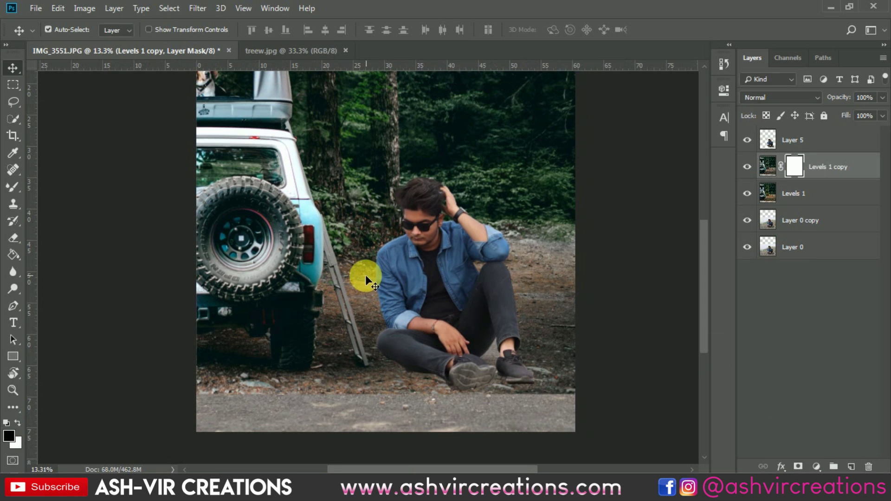
pyautogui.moveTo(13, 187); pyautogui.dragTo(39, 186)
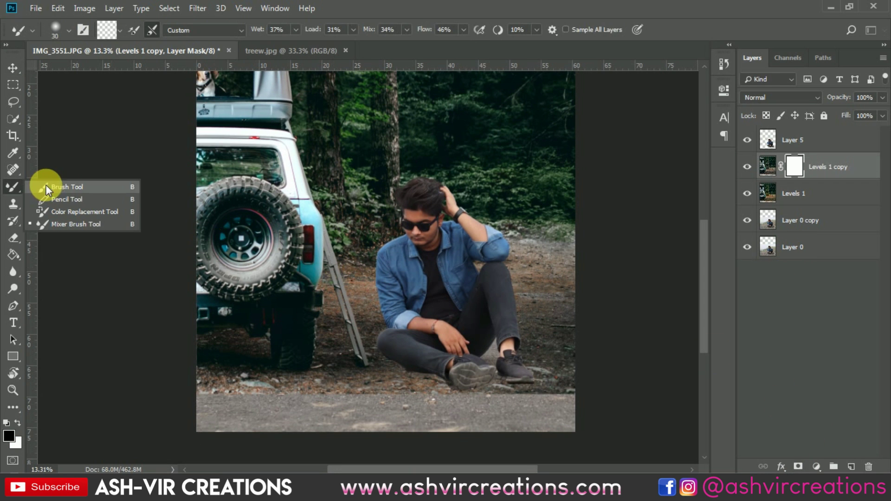
pyautogui.click(46, 187)
pyautogui.scroll(-1, 242, 212)
pyautogui.rightClick(253, 213)
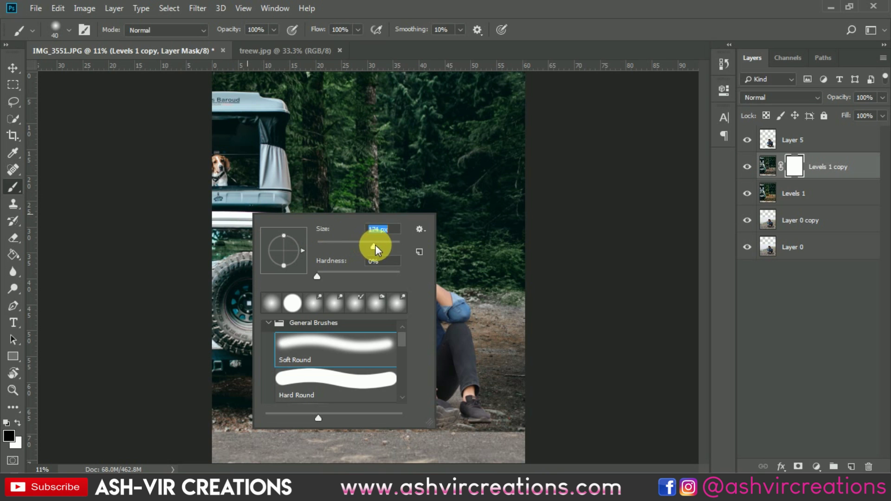
pyautogui.moveTo(375, 244)
pyautogui.mouseDown()
pyautogui.moveTo(383, 242)
pyautogui.moveTo(338, 169)
pyautogui.moveTo(391, 245)
pyautogui.moveTo(397, 199)
pyautogui.mouseUp()
pyautogui.press('Return')
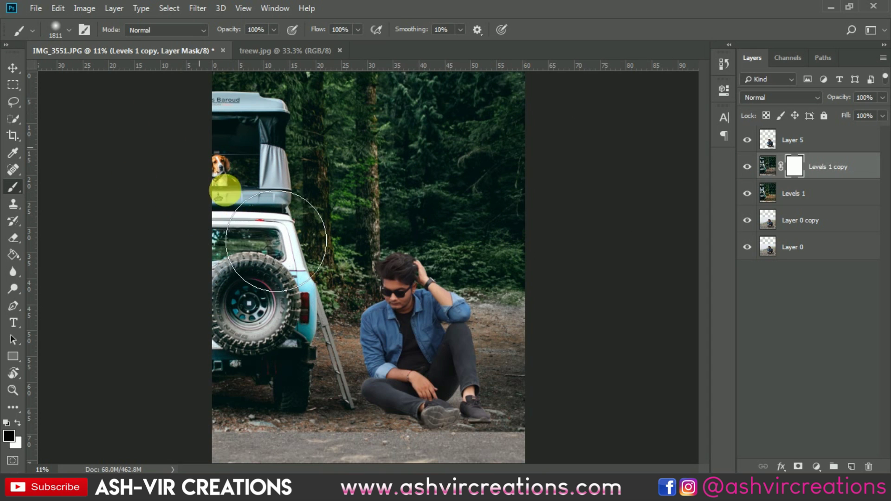
# - Paint black on the Levels 1 copy mask over the forest and camper car to restore their original colours
pyautogui.moveTo(276, 241)
pyautogui.mouseDown()
pyautogui.moveTo(333, 370)
pyautogui.moveTo(330, 400)
pyautogui.mouseUp()
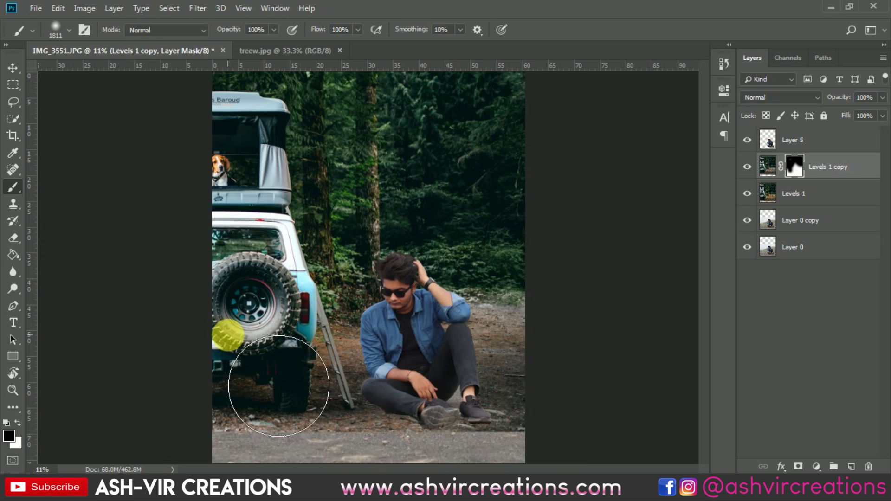
pyautogui.scroll(1, 283, 371)
pyautogui.scroll(-3, 325, 316)
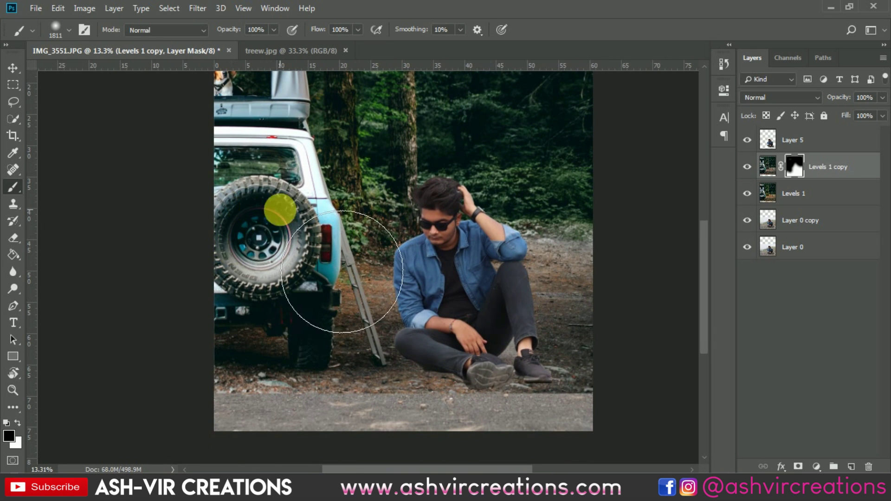
# - Compare the background with and without Levels 1 copy and examine the composite, leaving the layer visible
pyautogui.click(746, 167)
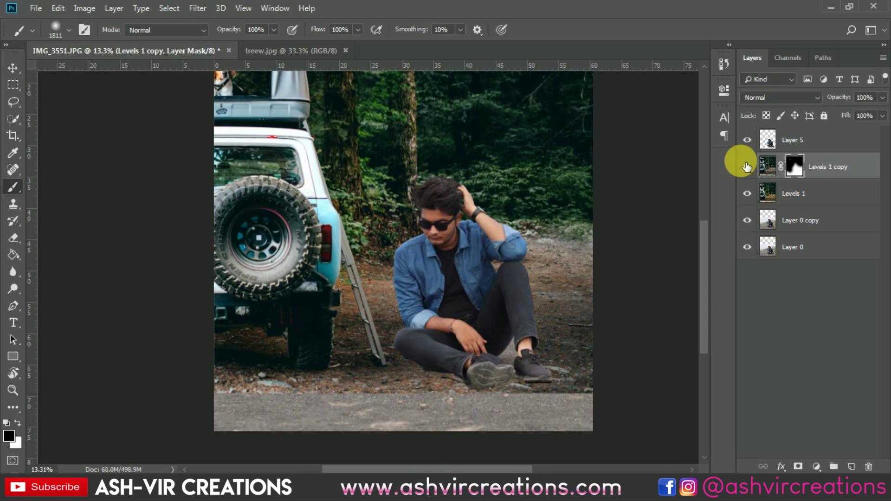
pyautogui.click(746, 167)
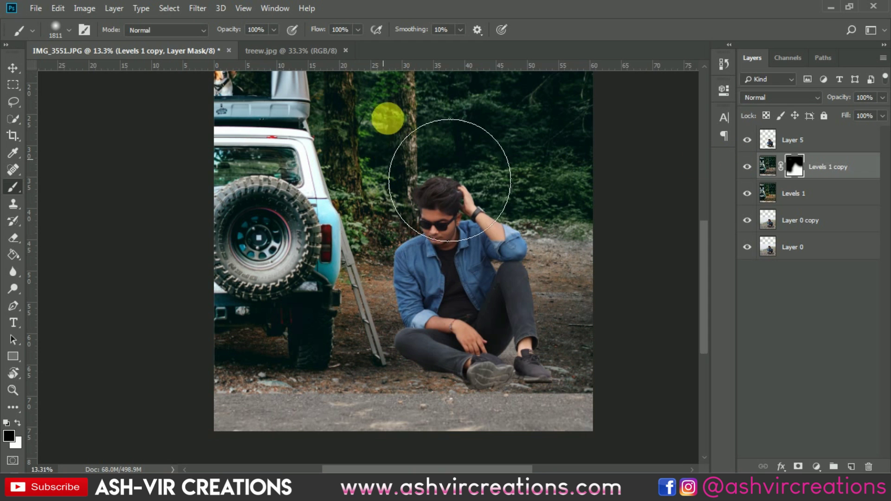
pyautogui.scroll(-1, 398, 99)
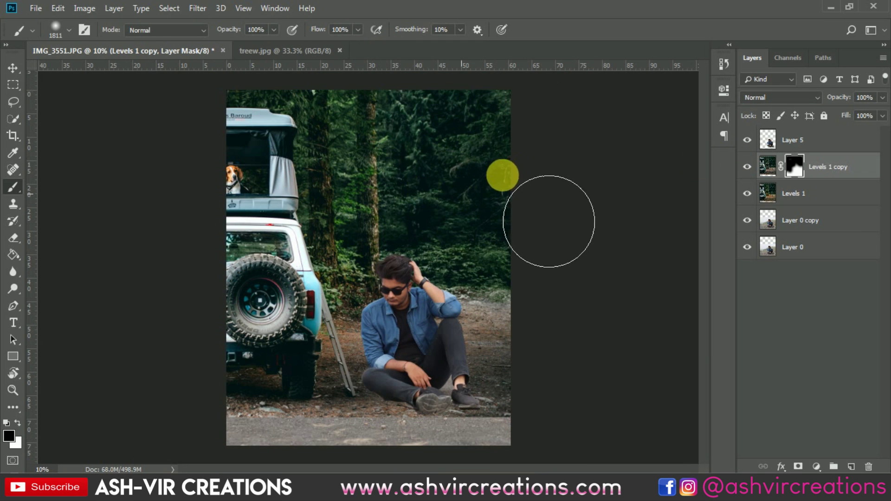
pyautogui.scroll(1, 371, 173)
pyautogui.scroll(1, 406, 274)
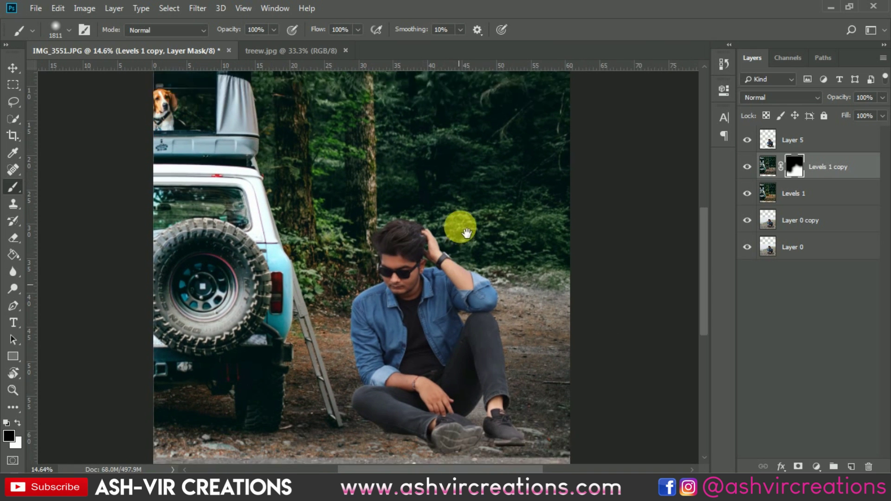
pyautogui.scroll(-1, 460, 223)
pyautogui.press('v')
pyautogui.scroll(1, 478, 295)
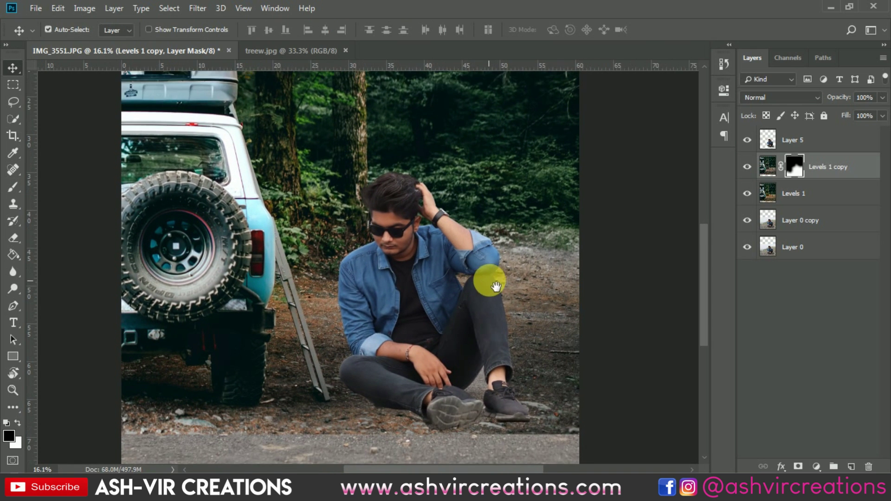
pyautogui.moveTo(496, 287); pyautogui.dragTo(506, 246)
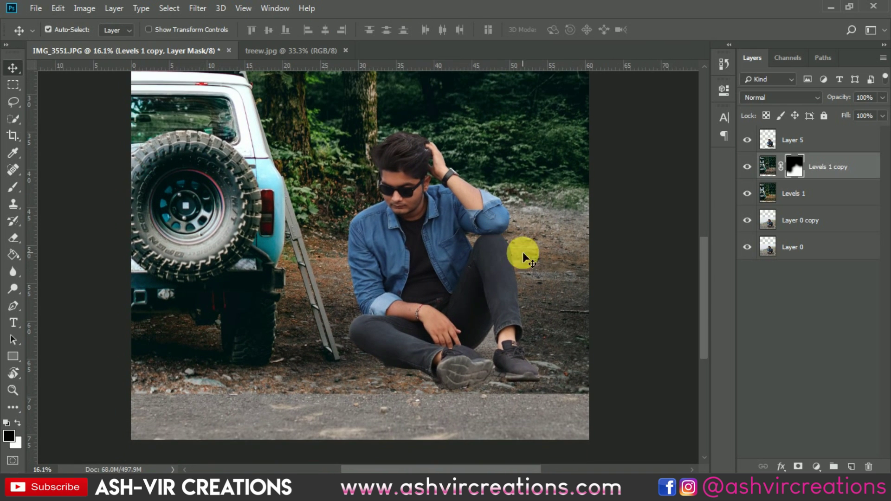
pyautogui.click(747, 168)
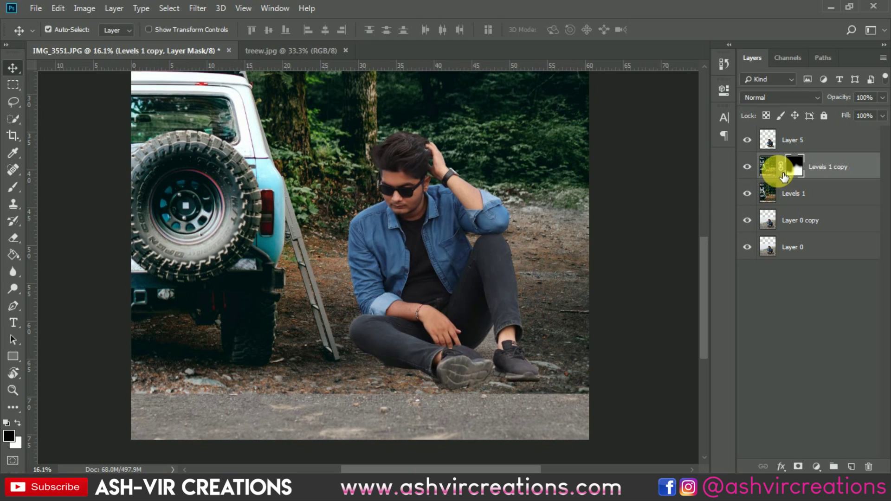
# - Merge Levels 1 copy and Levels 1 into a single layer
pyautogui.keyDown('shift'); pyautogui.click(802, 196); pyautogui.keyUp('shift')
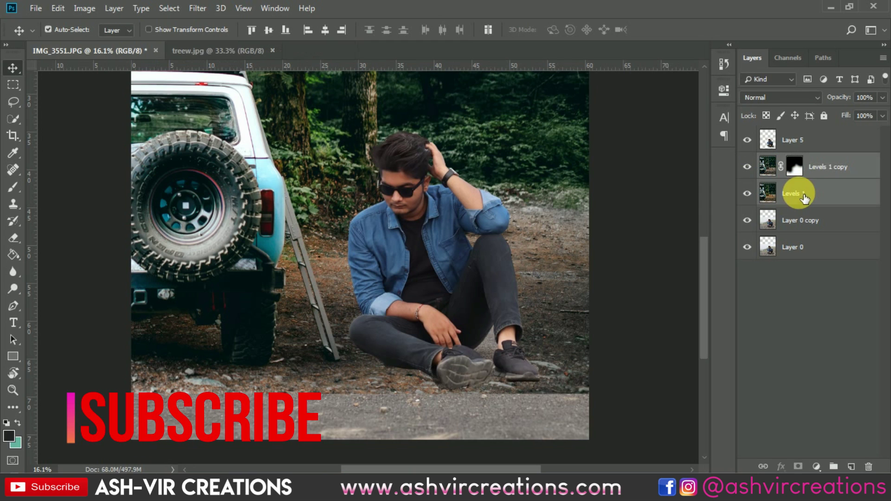
pyautogui.rightClick(796, 195)
pyautogui.click(682, 363)
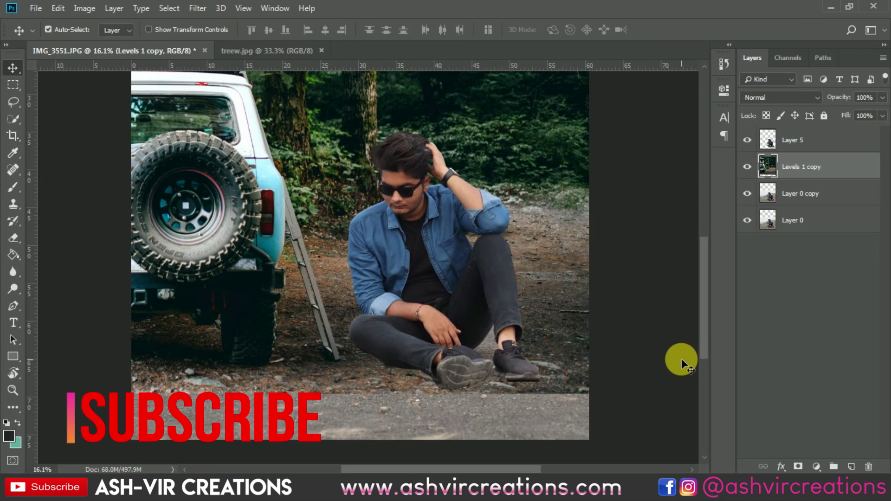
# - Add a layer mask to the merged background and reduce the brush size to 1300 px
pyautogui.click(798, 466)
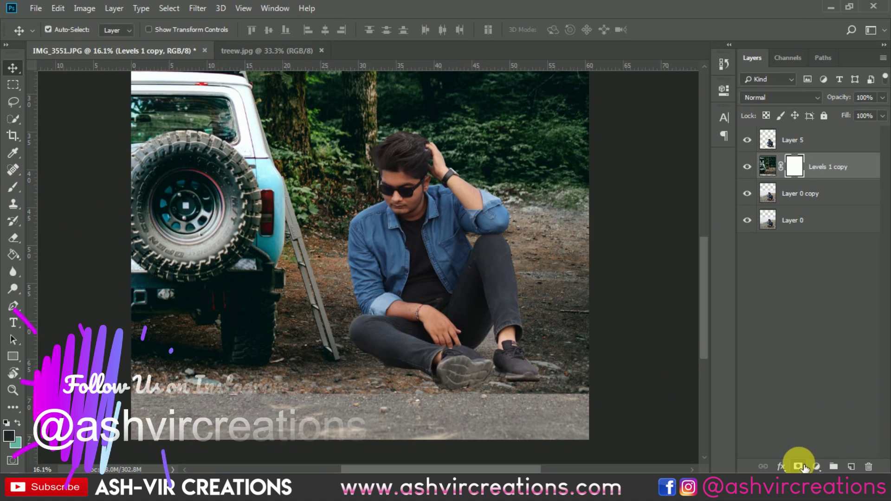
pyautogui.click(13, 187)
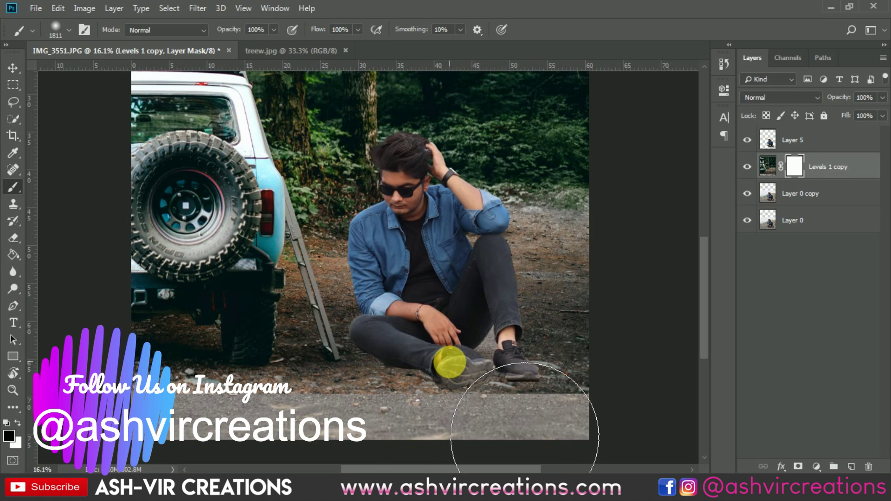
pyautogui.press('[')
pyautogui.press('[')
pyautogui.press('[')
pyautogui.press('[')
pyautogui.press('[')
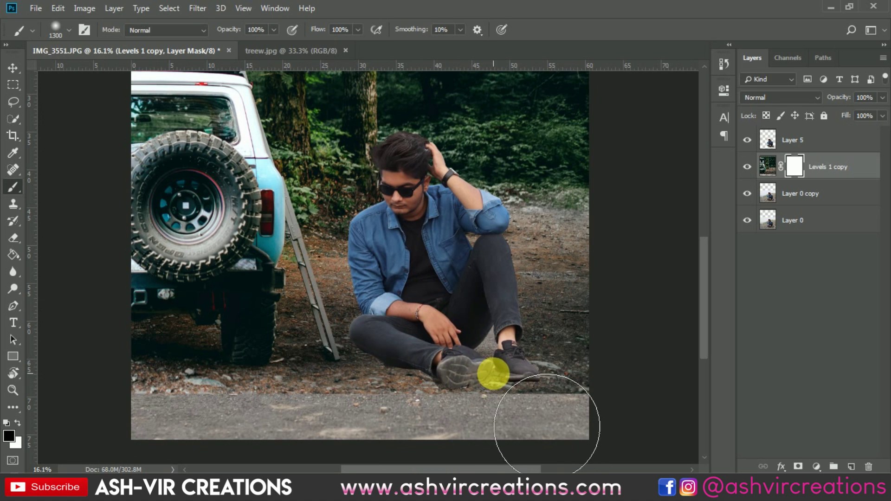
# - Paint black on the mask along the lower ground with 1300 and 1100 px brushes, blending it into the road beneath
pyautogui.scroll(-1, 482, 378)
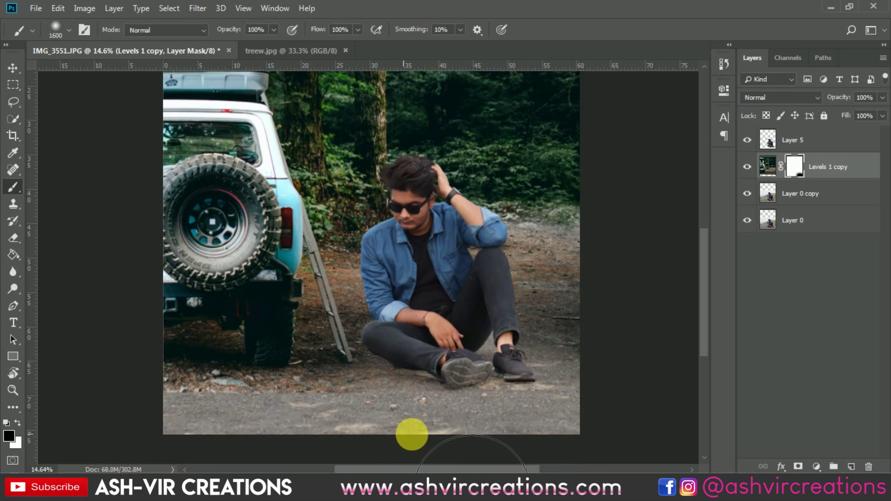
pyautogui.press('[')
pyautogui.press('[')
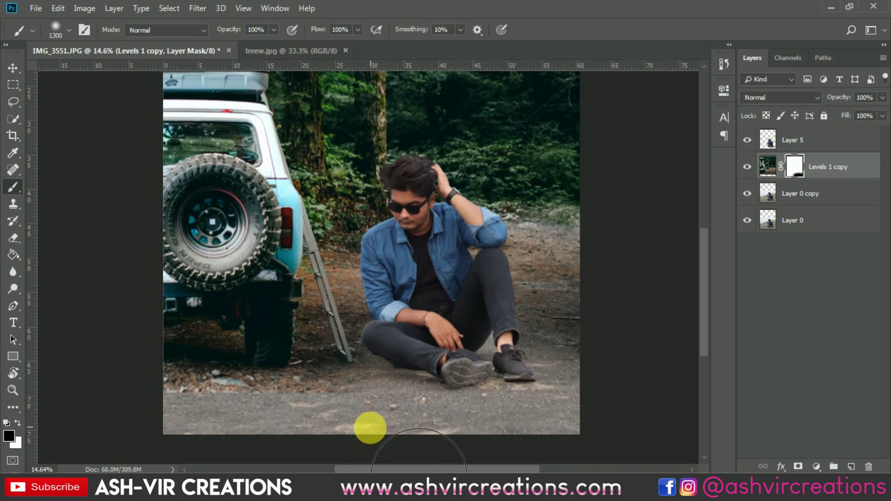
pyautogui.press('[')
pyautogui.press('[')
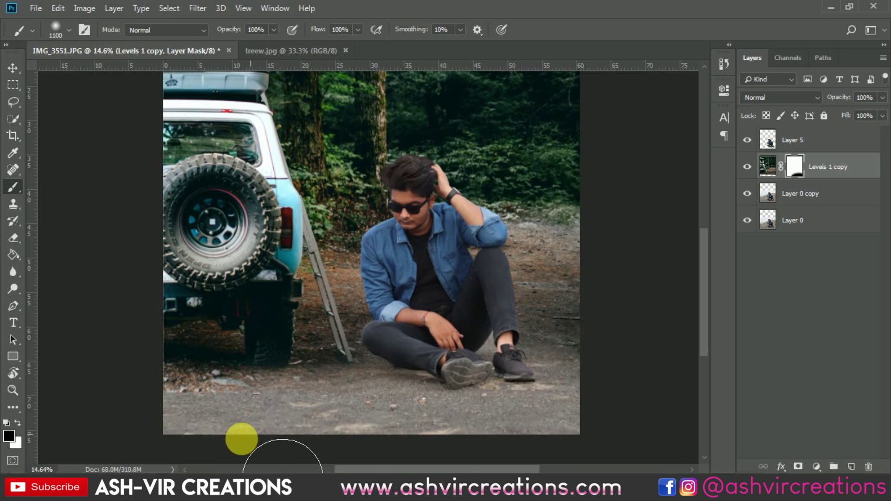
pyautogui.moveTo(205, 438)
pyautogui.mouseDown()
pyautogui.moveTo(334, 450)
pyautogui.moveTo(622, 451)
pyautogui.mouseUp()
pyautogui.press(']')
pyautogui.press(']')
# - Paint white on the mask with a 700 px brush to restore the ground around the rear tyre and ladder foot
pyautogui.scroll(2, 473, 294)
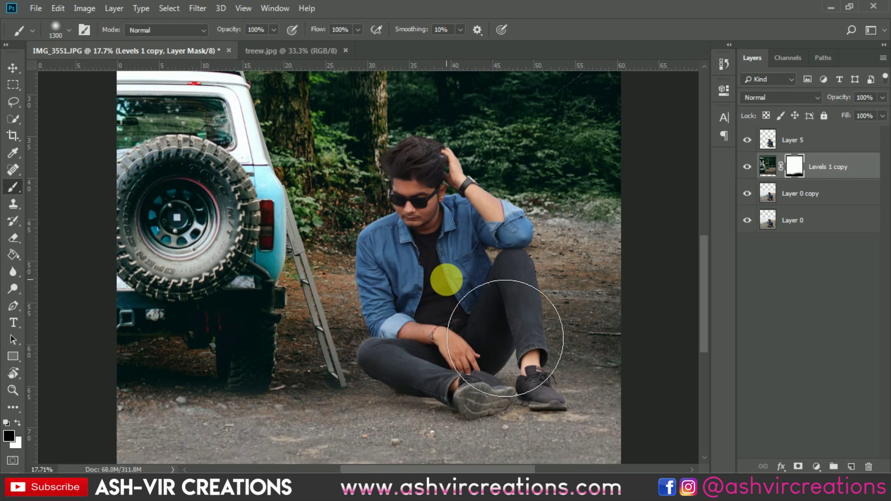
pyautogui.scroll(3, 250, 324)
pyautogui.moveTo(259, 318); pyautogui.dragTo(381, 239)
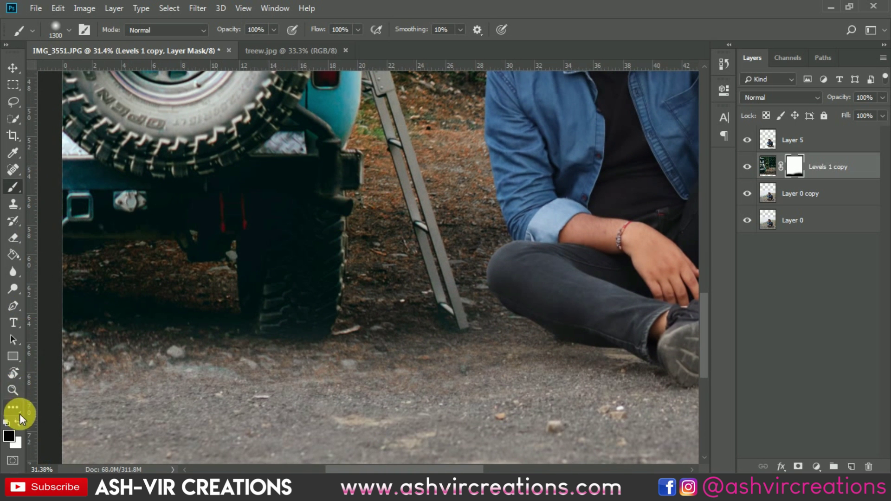
pyautogui.moveTo(497, 341)
pyautogui.mouseDown()
pyautogui.moveTo(420, 285)
pyautogui.moveTo(440, 286)
pyautogui.mouseUp()
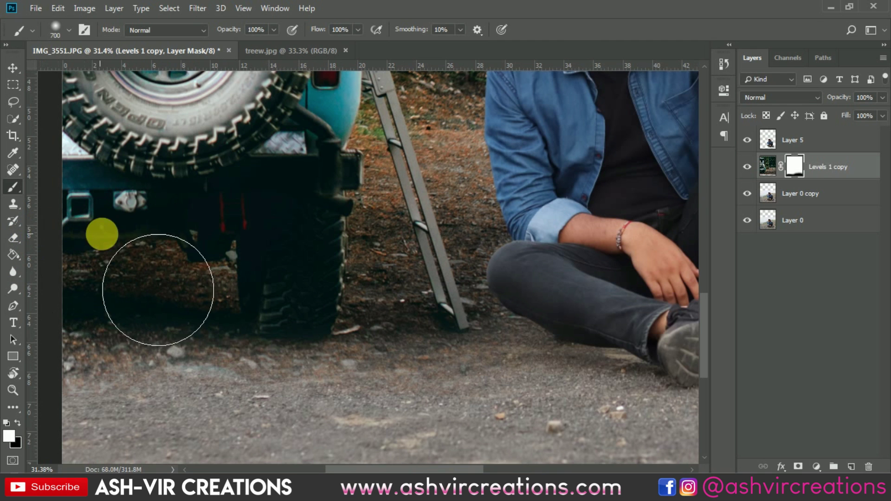
pyautogui.scroll(-5, 175, 225)
pyautogui.scroll(3, 366, 258)
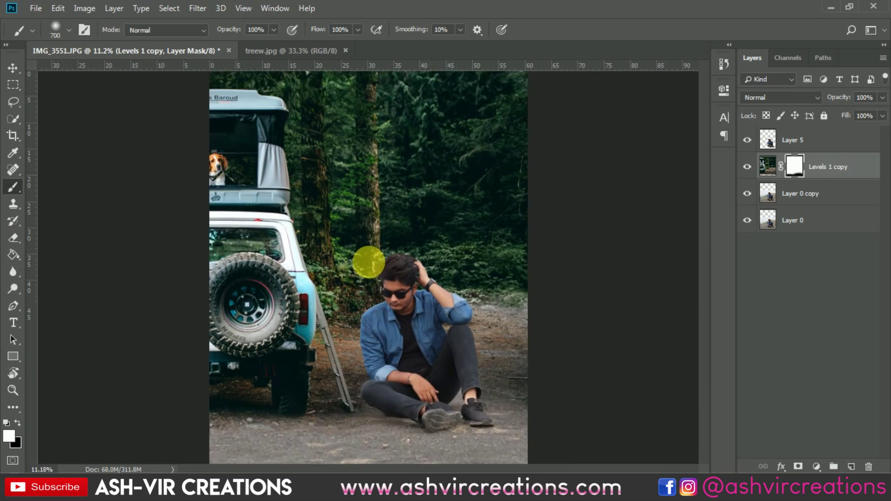
# - Paint black on the Color Fill 1 mask with a 2100 px brush over the upper and middle scene, leaving only the foreground road darkened
pyautogui.press('v')
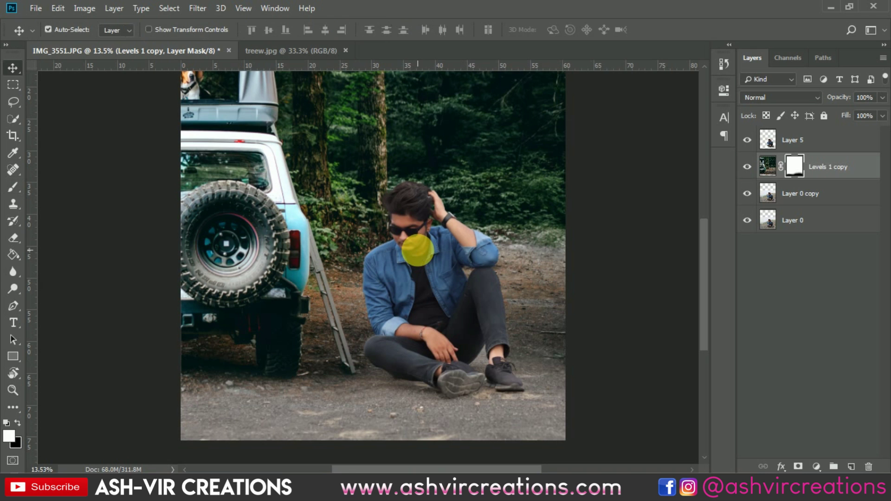
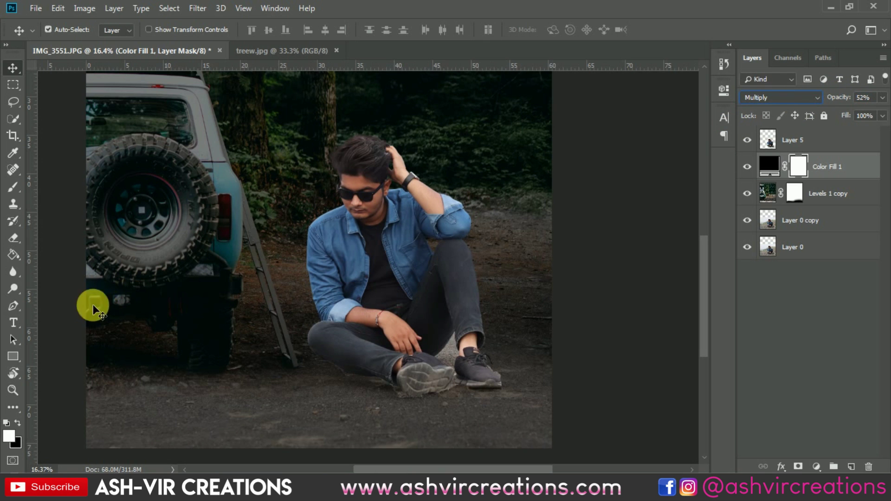
pyautogui.click(13, 188)
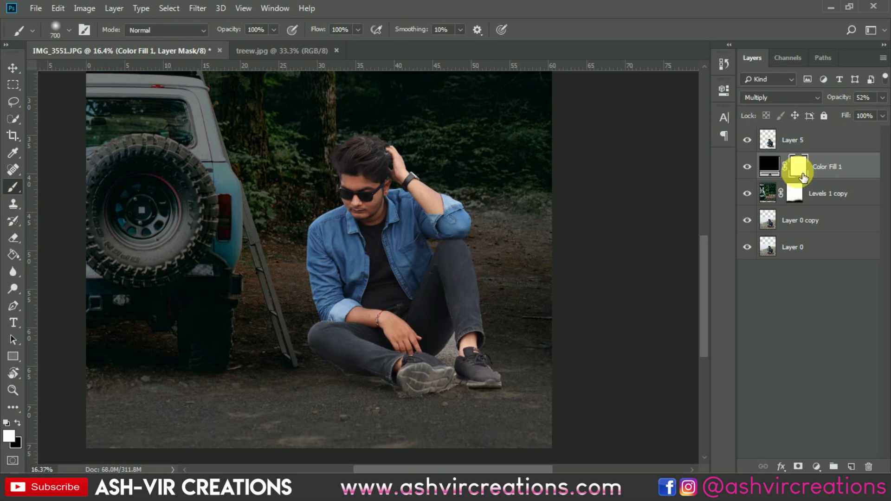
pyautogui.scroll(-1, 519, 348)
pyautogui.press(']')
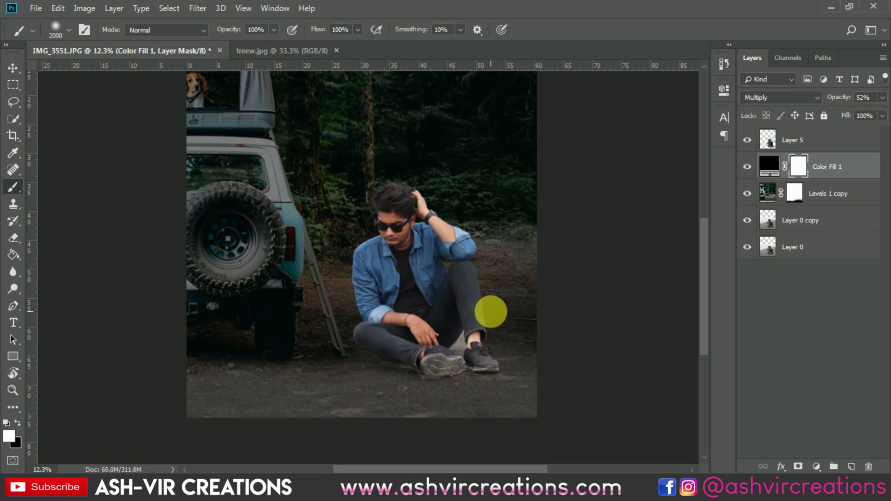
pyautogui.press(']')
pyautogui.press(']')
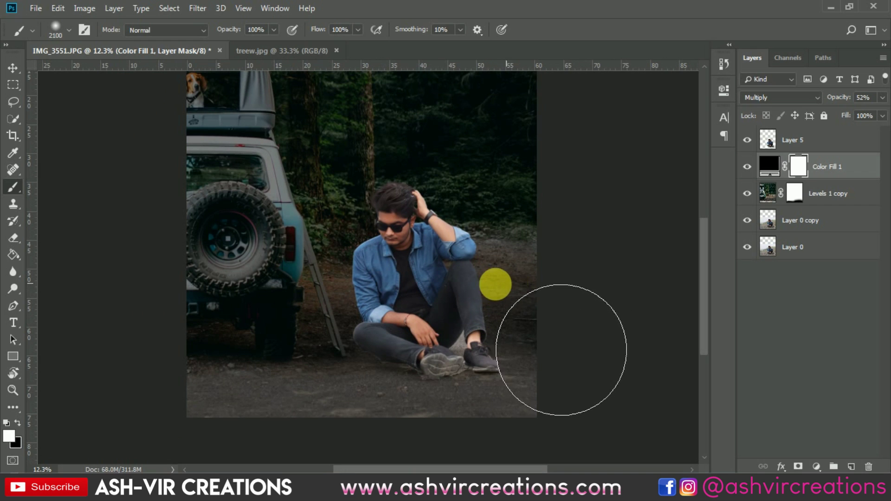
pyautogui.click(18, 422)
pyautogui.moveTo(527, 331)
pyautogui.mouseDown()
pyautogui.moveTo(354, 322)
pyautogui.moveTo(422, 342)
pyautogui.moveTo(213, 348)
pyautogui.moveTo(380, 274)
pyautogui.moveTo(275, 264)
pyautogui.moveTo(232, 227)
pyautogui.mouseUp()
pyautogui.hotkey('ctrl', '-')
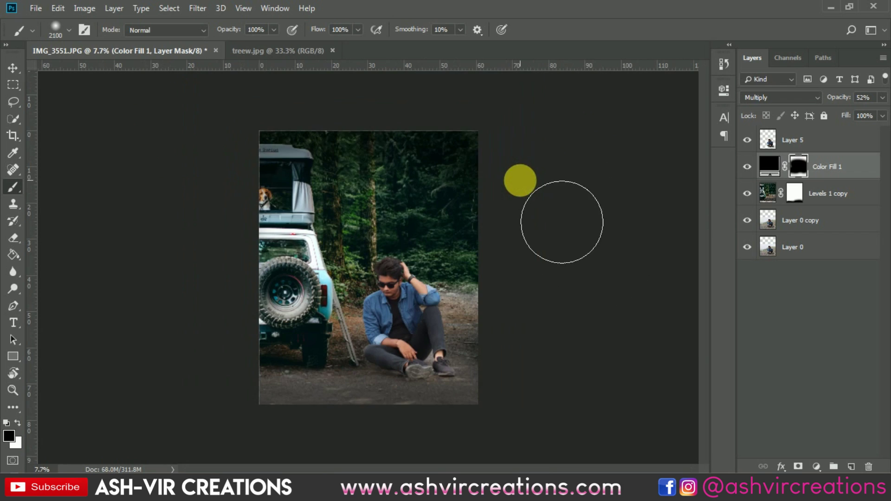
pyautogui.moveTo(218, 155); pyautogui.dragTo(338, 204)
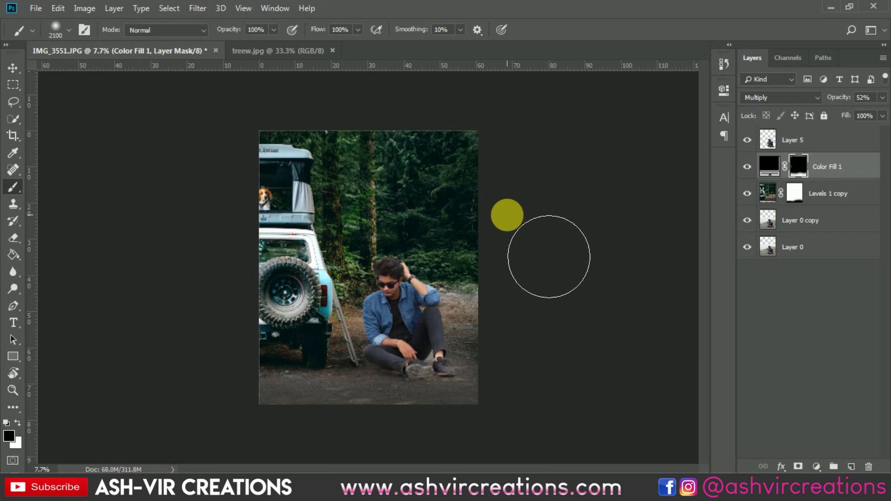
# - Quick-select the leftover road patch between the man's legs and shoes on Layer 5 with an 80 px brush
pyautogui.hotkey('ctrl', '+')
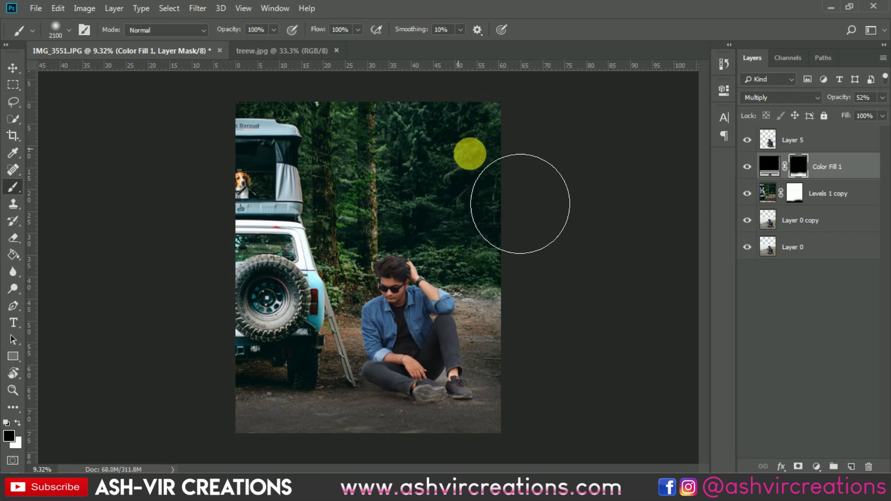
pyautogui.scroll(2, 469, 155)
pyautogui.scroll(3, 487, 314)
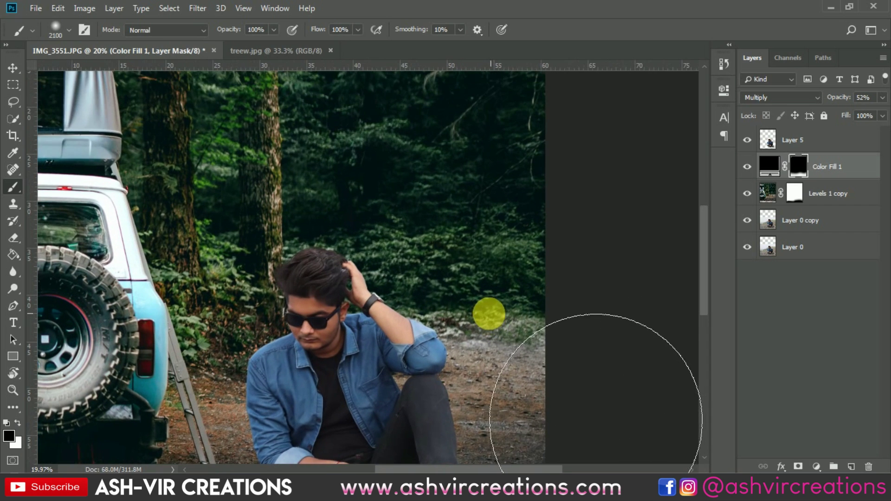
pyautogui.moveTo(491, 314); pyautogui.dragTo(483, 221)
pyautogui.click(747, 139)
pyautogui.click(747, 140)
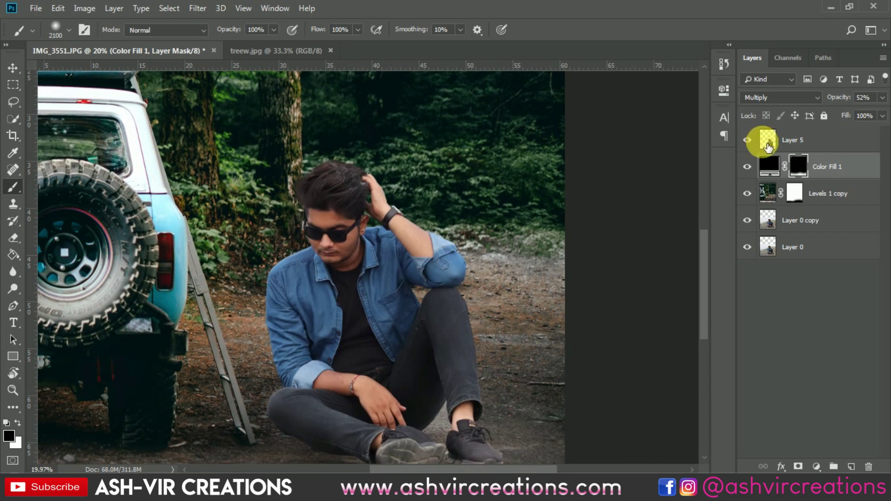
pyautogui.click(754, 148)
pyautogui.scroll(4, 493, 392)
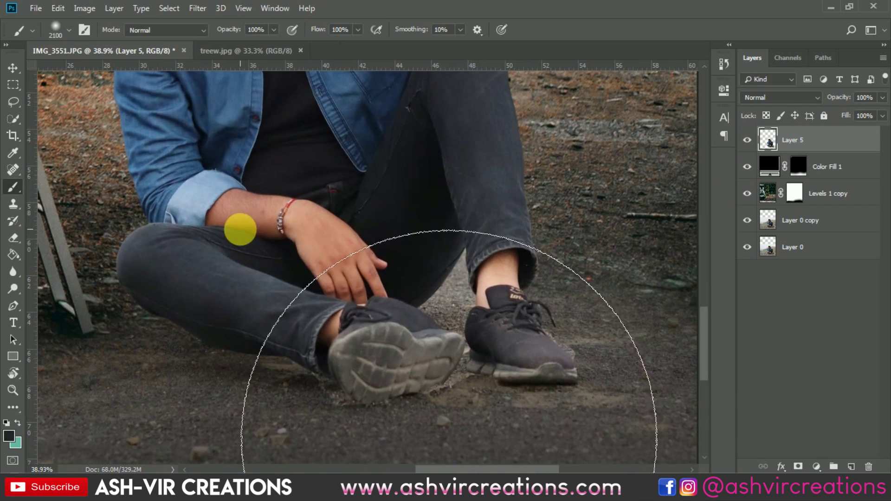
pyautogui.click(13, 118)
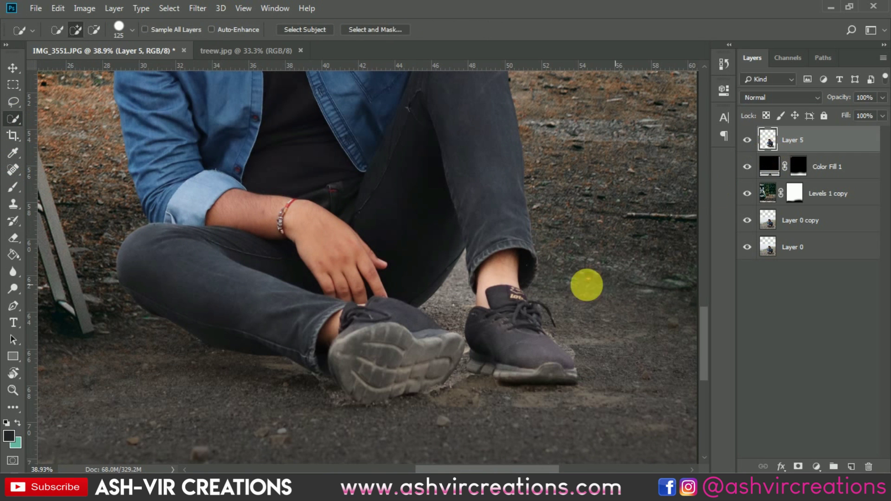
pyautogui.scroll(2, 462, 295)
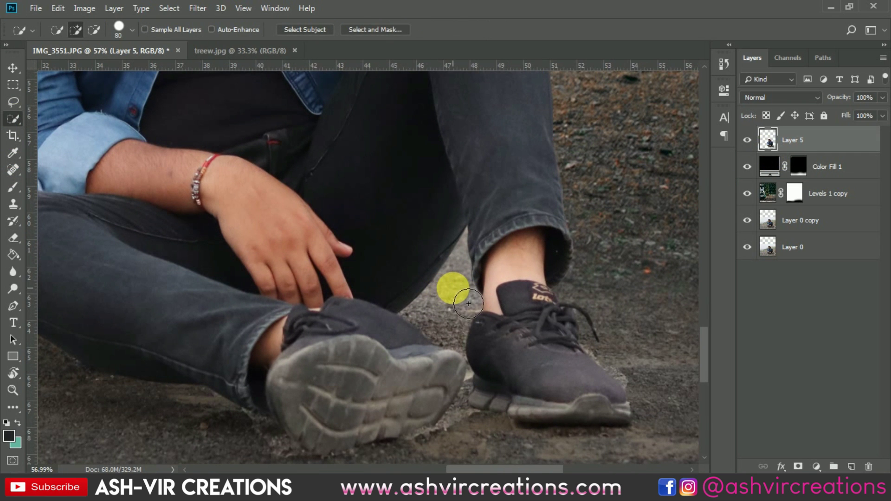
pyautogui.moveTo(469, 303)
pyautogui.mouseDown()
pyautogui.moveTo(522, 310)
pyautogui.moveTo(513, 320)
pyautogui.mouseUp()
pyautogui.scroll(3, 520, 318)
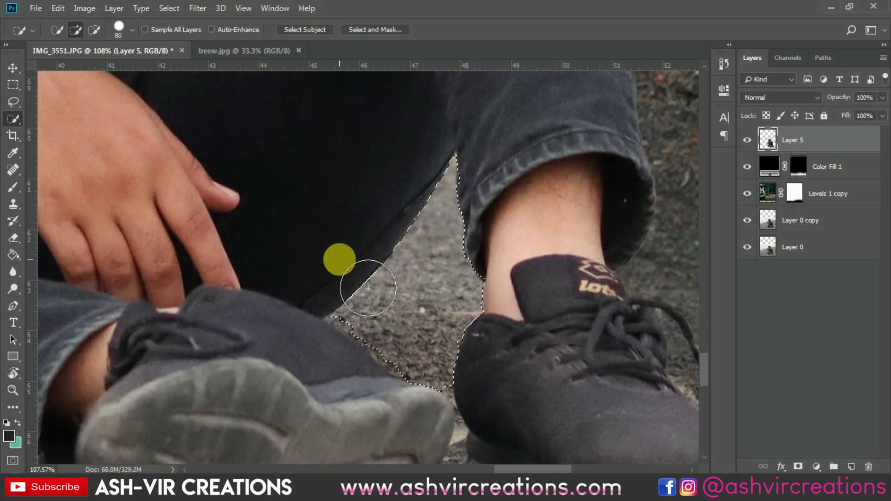
# - Erase the selected patch between the legs with a soft eraser enlarged to 300 px and deselect
pyautogui.click(13, 237)
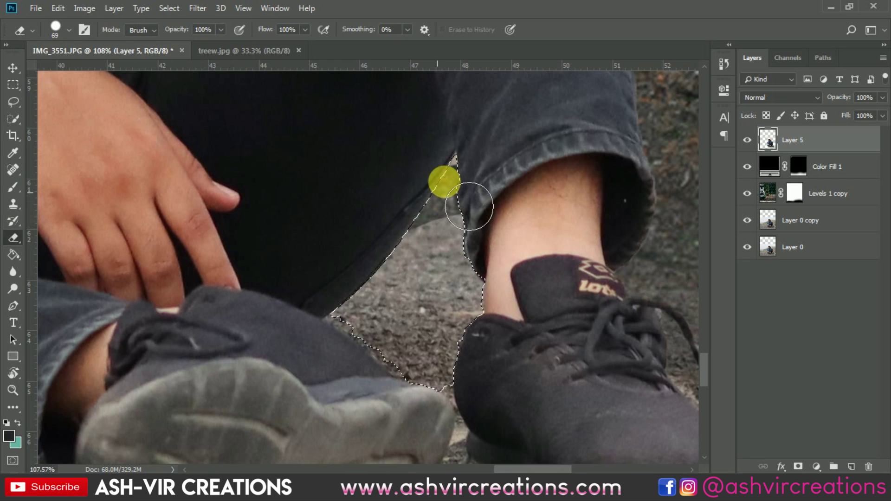
pyautogui.rightClick(447, 182)
pyautogui.doubleClick(537, 312)
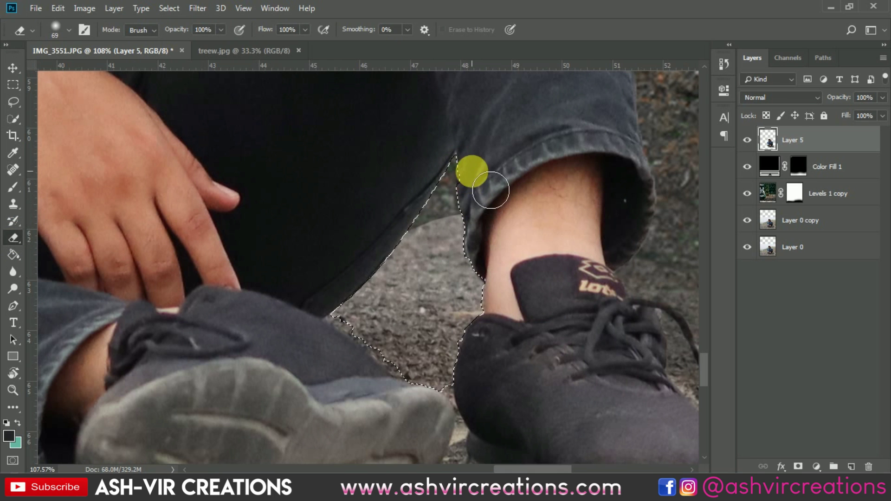
pyautogui.scroll(-3, 452, 262)
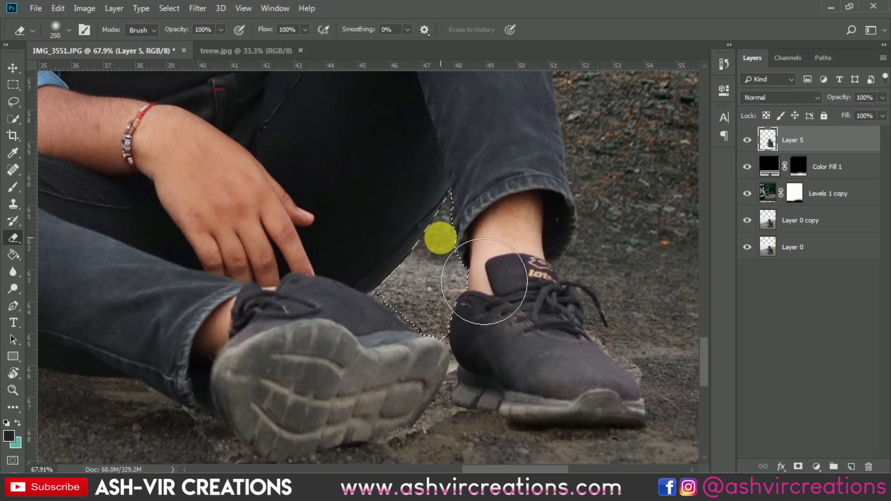
pyautogui.press(']')
pyautogui.press(']')
pyautogui.press(']')
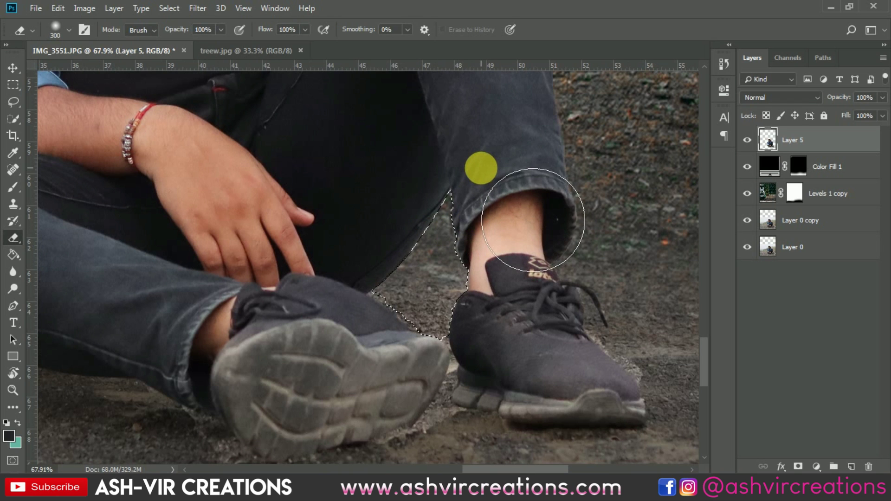
pyautogui.hotkey('ctrl', 'd')
pyautogui.press('v')
# - Compare the image with and without Color Fill 1, and move that layer above Layer 5
pyautogui.scroll(-5, 483, 165)
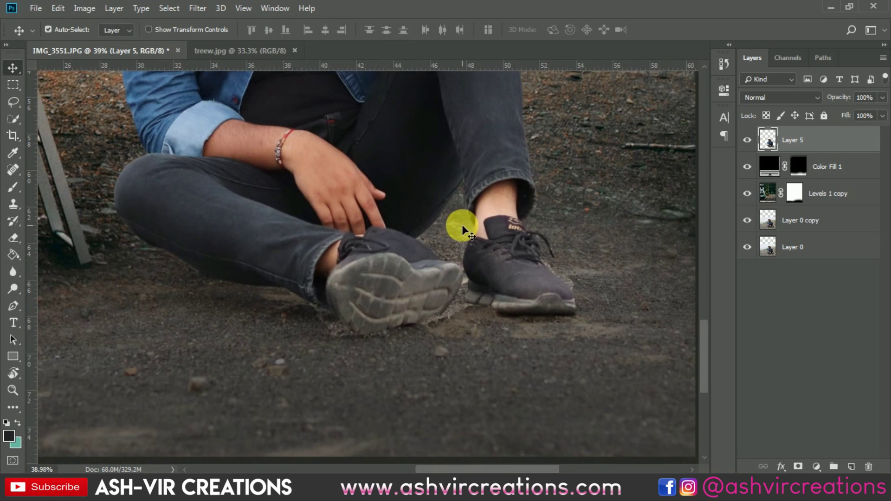
pyautogui.scroll(-2, 441, 224)
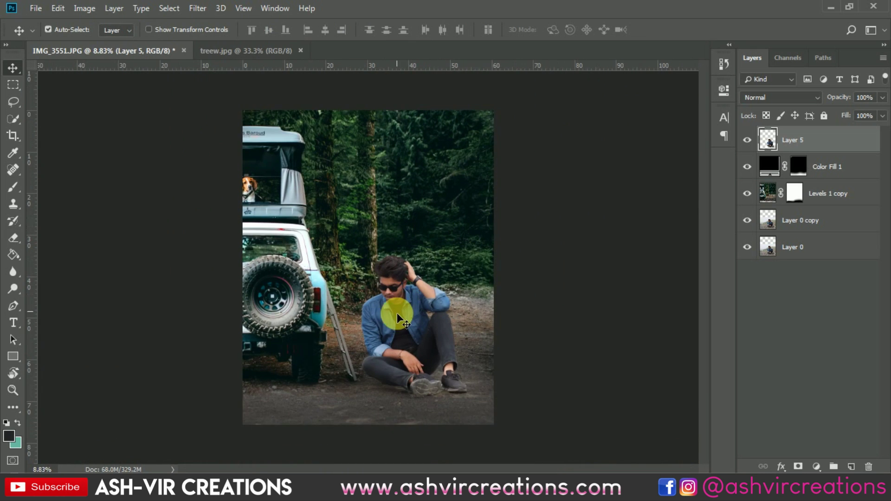
pyautogui.scroll(1, 402, 292)
pyautogui.scroll(1, 402, 302)
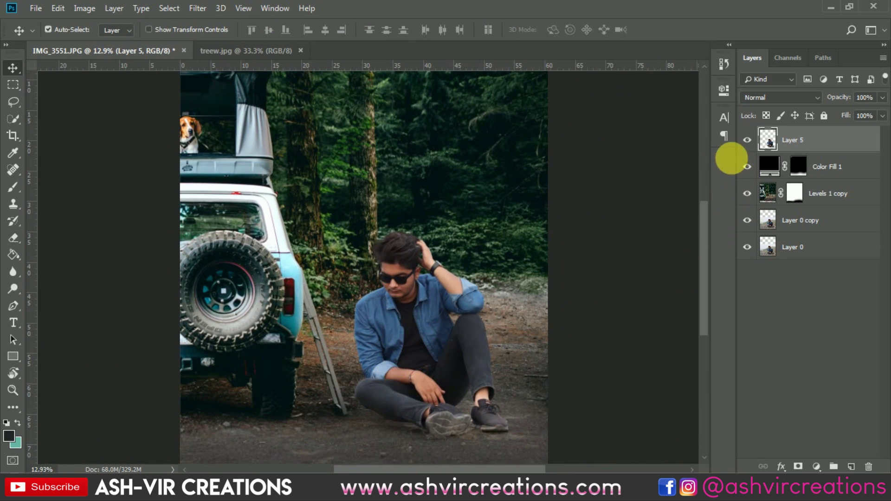
pyautogui.click(748, 167)
pyautogui.click(747, 166)
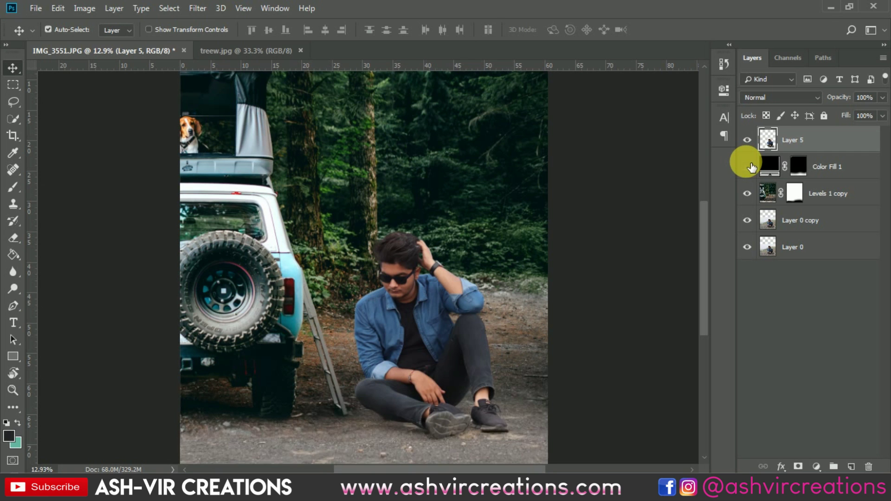
pyautogui.click(747, 166)
pyautogui.click(748, 166)
pyautogui.scroll(2, 501, 325)
pyautogui.moveTo(857, 166); pyautogui.dragTo(835, 141)
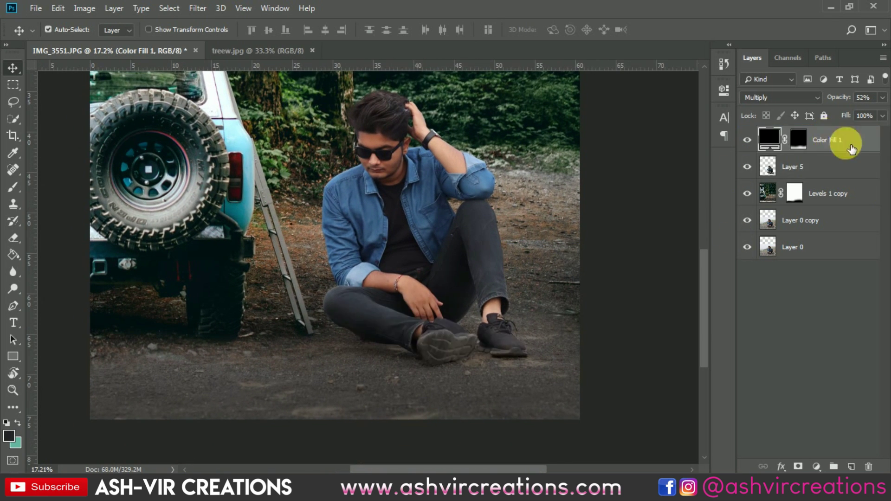
# - Toggle Color Fill 1 off and on to examine how it darkens the man's shoes and the surrounding road
pyautogui.click(746, 139)
pyautogui.click(747, 139)
pyautogui.click(747, 140)
pyautogui.click(746, 140)
pyautogui.click(746, 140)
pyautogui.click(747, 139)
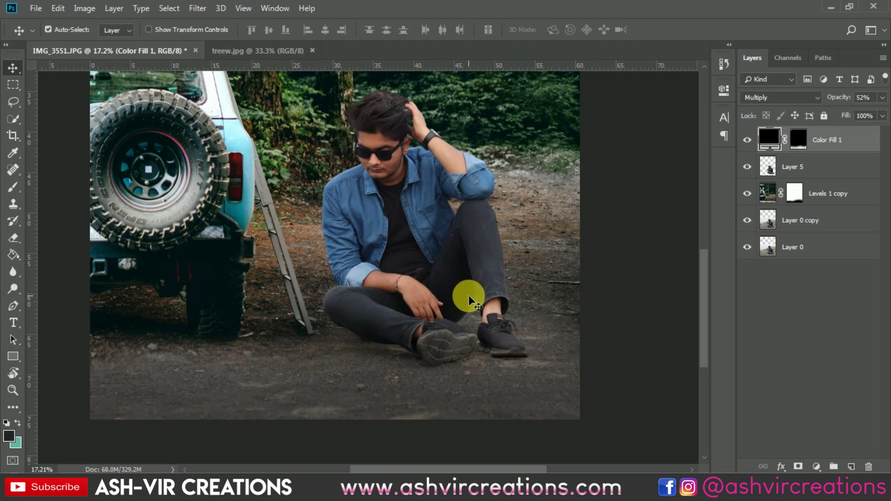
pyautogui.scroll(1, 470, 294)
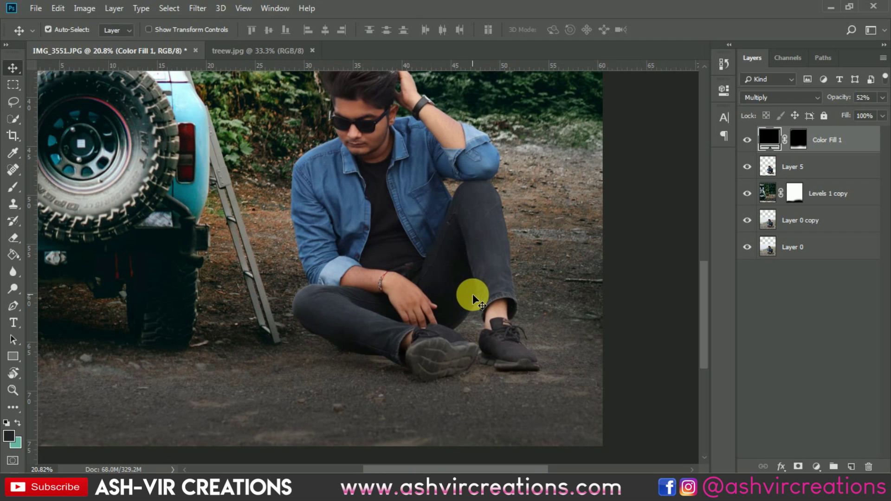
pyautogui.click(748, 140)
pyautogui.click(748, 140)
pyautogui.click(747, 141)
pyautogui.click(748, 141)
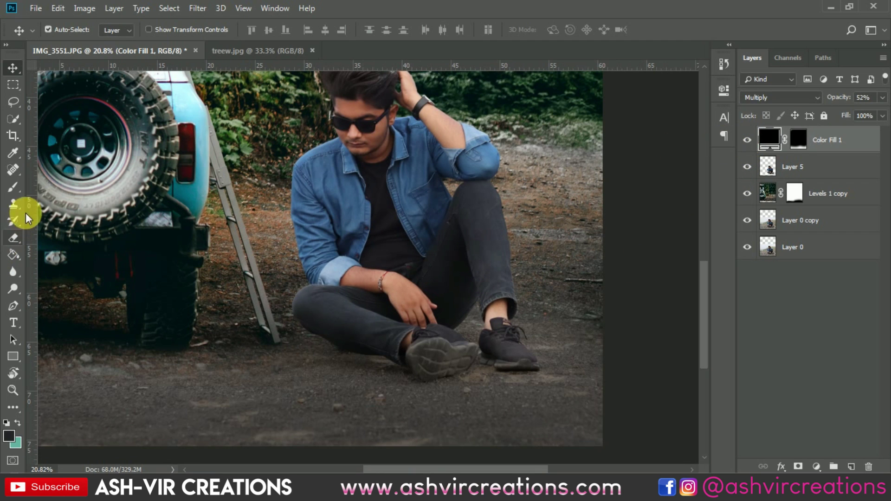
# - Touch up the Color Fill 1 mask in black around the man's lower legs, reducing the brush to 1000 px
pyautogui.press('b')
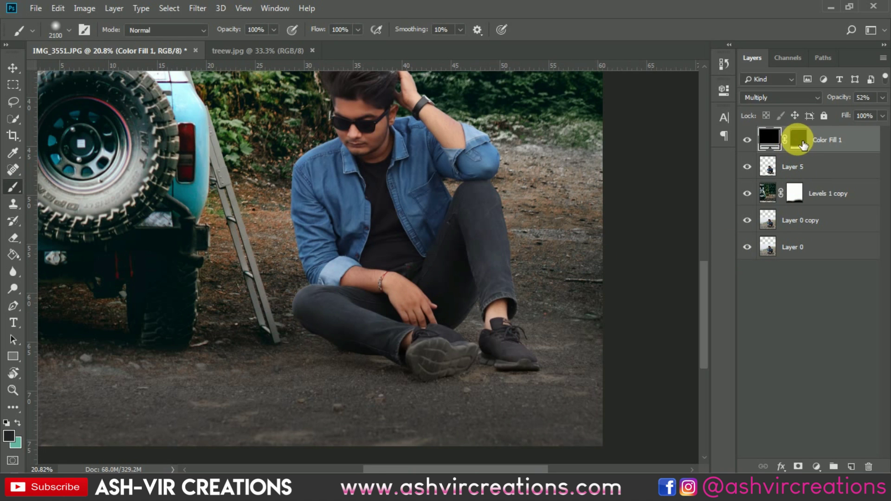
pyautogui.click(798, 139)
pyautogui.press('[')
pyautogui.press('[')
pyautogui.press('[')
pyautogui.press('[')
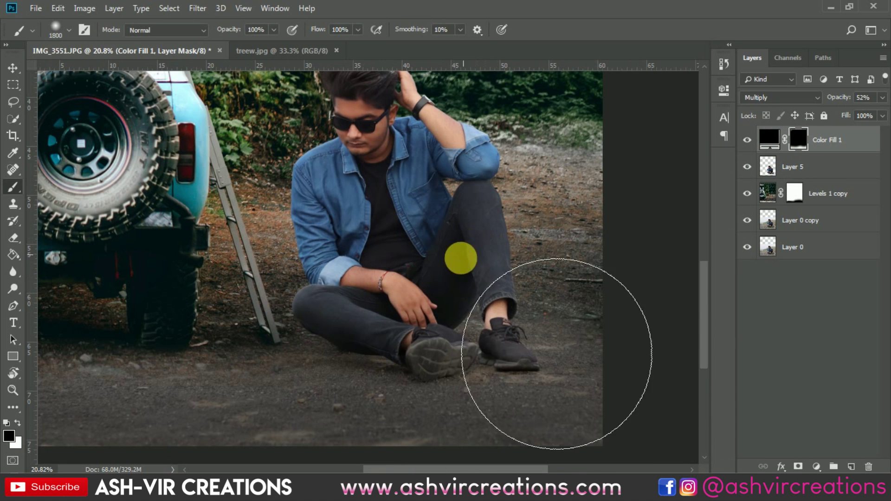
pyautogui.press('[')
pyautogui.press('[')
pyautogui.press('[')
pyautogui.press('[')
pyautogui.press('[')
pyautogui.press('[')
pyautogui.press('[')
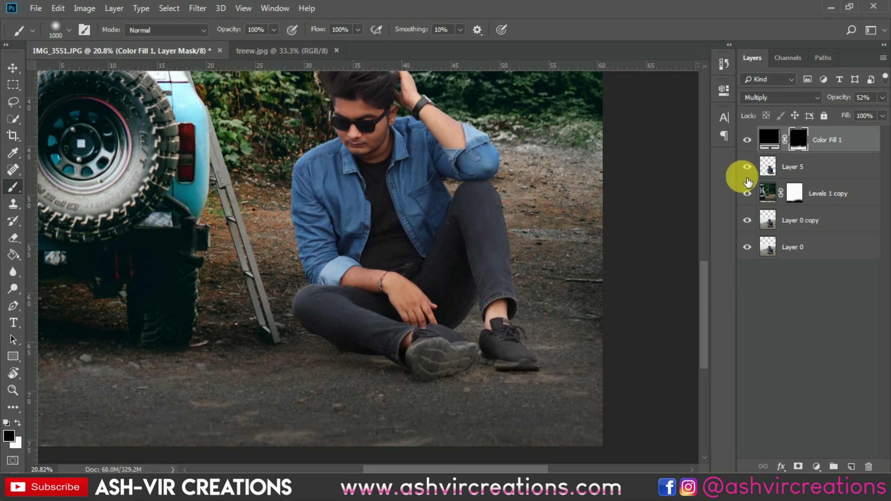
# - Compare the composite with Color Fill 1 hidden and shown, and review the whole picture
pyautogui.click(747, 140)
pyautogui.click(747, 140)
pyautogui.click(750, 140)
pyautogui.click(750, 140)
pyautogui.scroll(-5, 361, 242)
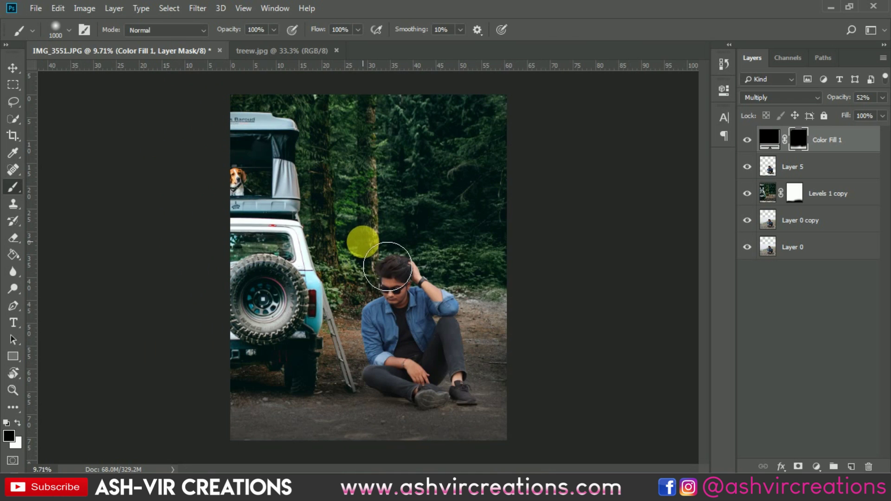
pyautogui.press('v')
pyautogui.scroll(1, 363, 241)
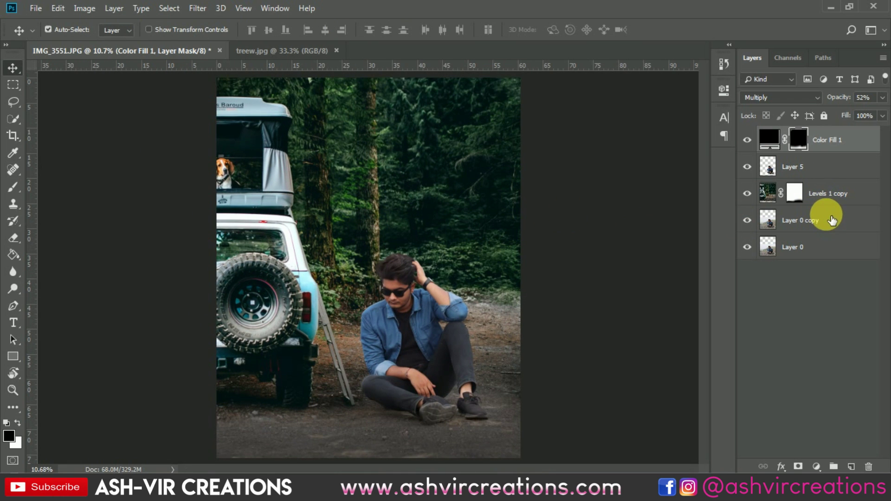
# - Add a Levels adjustment clipped to Layer 5 and set its white input level to 242
pyautogui.click(801, 171)
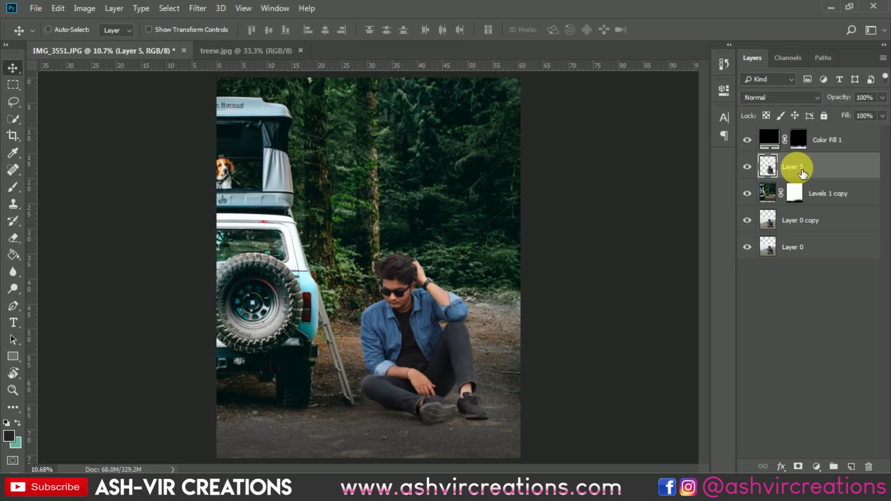
pyautogui.click(816, 466)
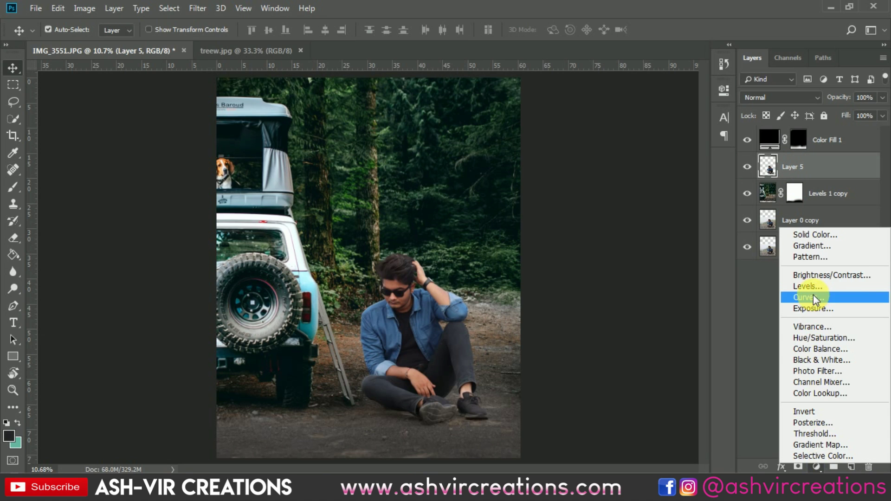
pyautogui.click(814, 293)
pyautogui.click(611, 305)
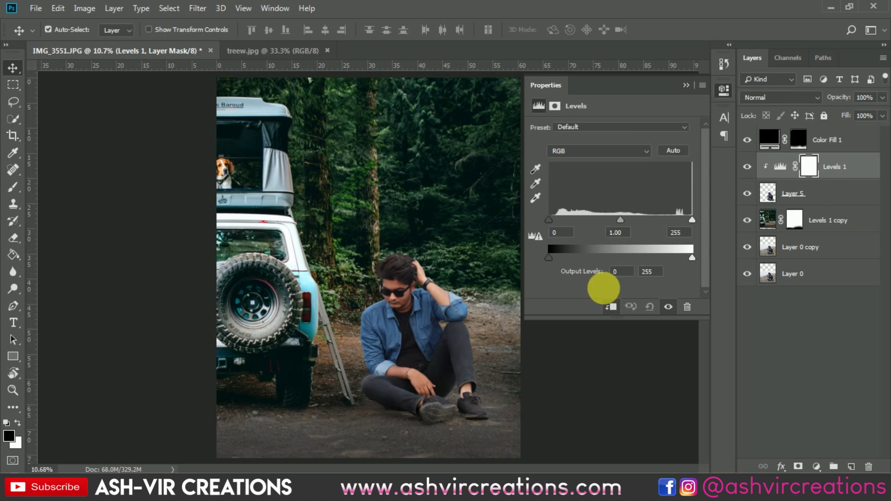
pyautogui.moveTo(685, 219); pyautogui.dragTo(682, 219)
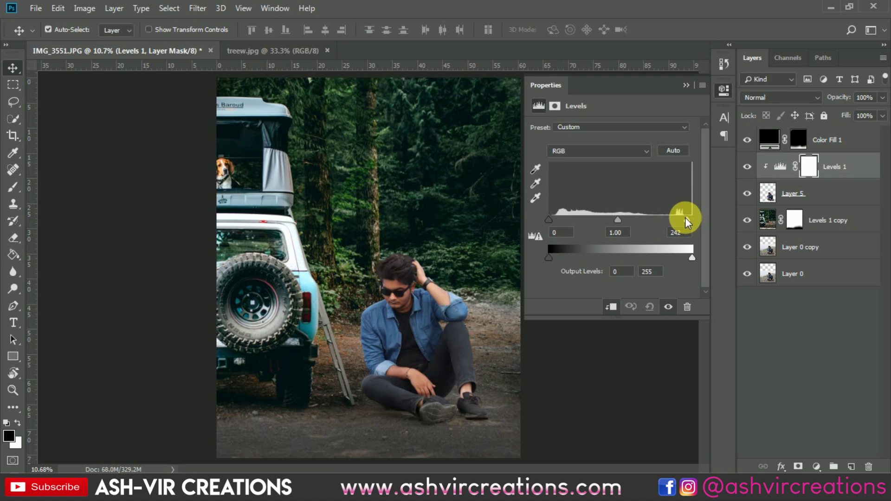
# - Set the white input level of the Levels 1 adjustment to 249 and close its settings
pyautogui.moveTo(623, 221)
pyautogui.mouseDown()
pyautogui.moveTo(609, 220)
pyautogui.moveTo(617, 219)
pyautogui.mouseUp()
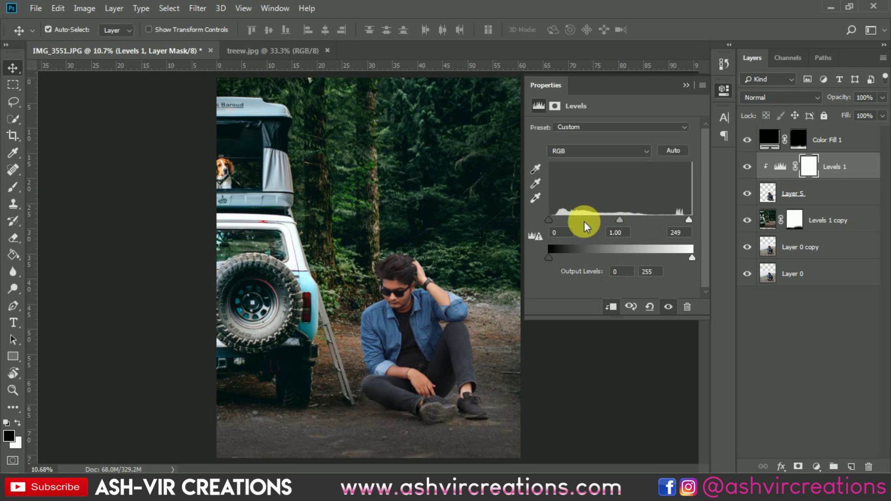
pyautogui.moveTo(549, 218); pyautogui.dragTo(550, 220)
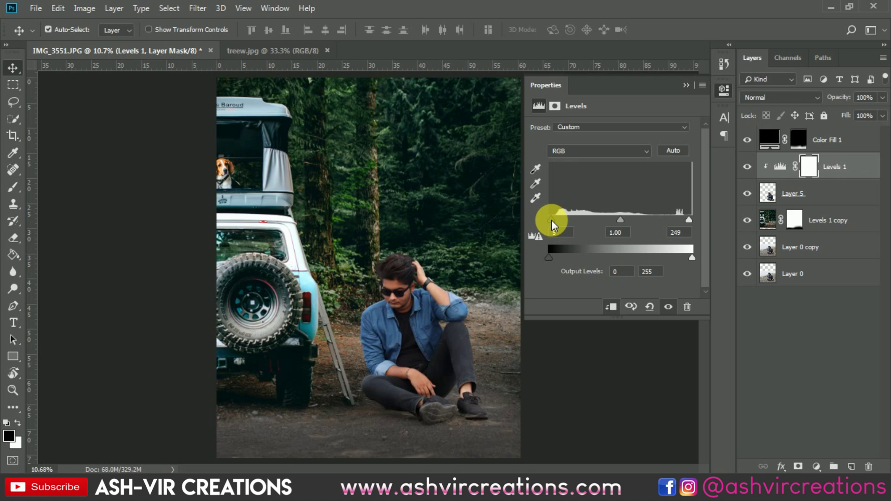
pyautogui.click(685, 84)
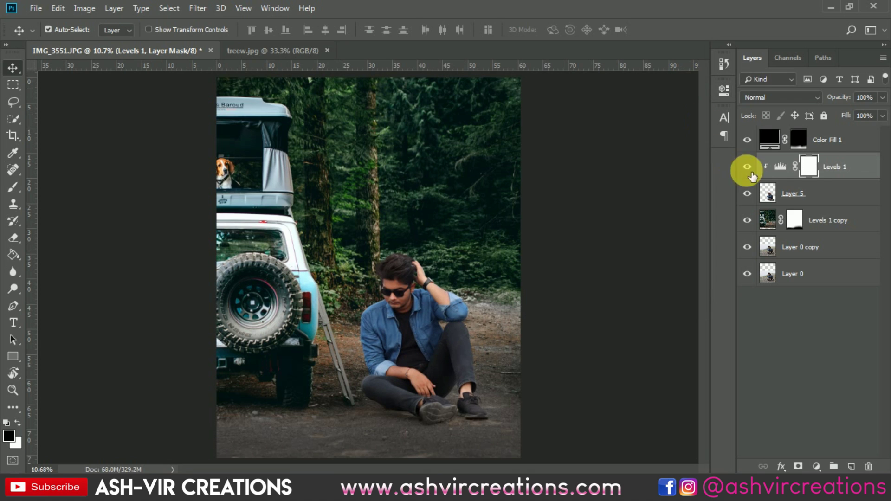
# - Duplicate the Levels 1 adjustment, move the copy directly above Layer 0 copy and clip it to that layer
pyautogui.rightClick(840, 173)
pyautogui.click(717, 73)
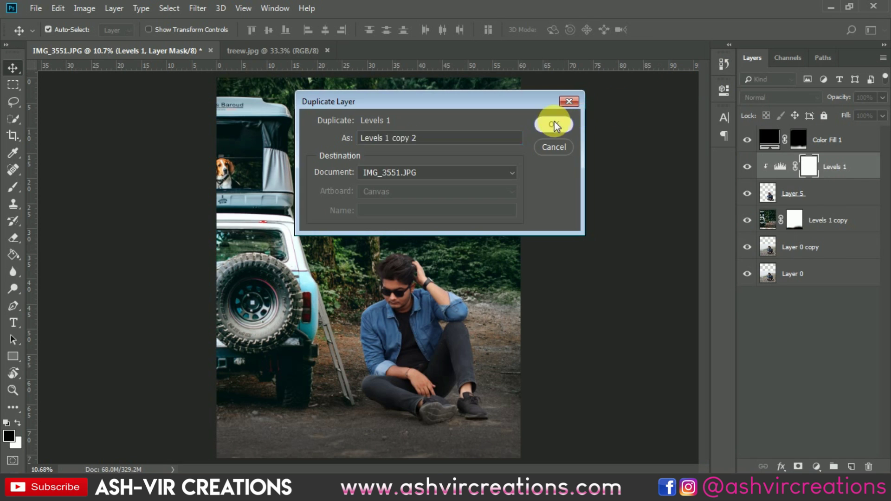
pyautogui.click(553, 124)
pyautogui.moveTo(850, 168); pyautogui.dragTo(842, 264)
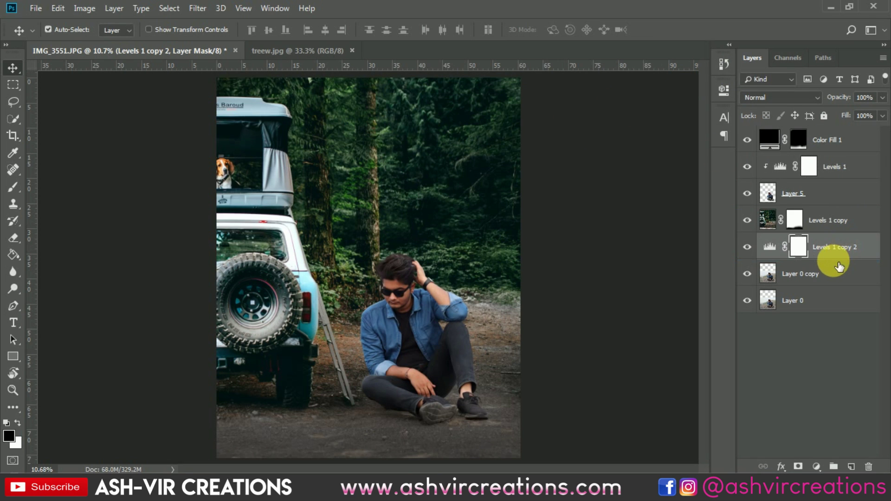
pyautogui.keyDown('alt'); pyautogui.click(838, 266); pyautogui.keyUp('alt')
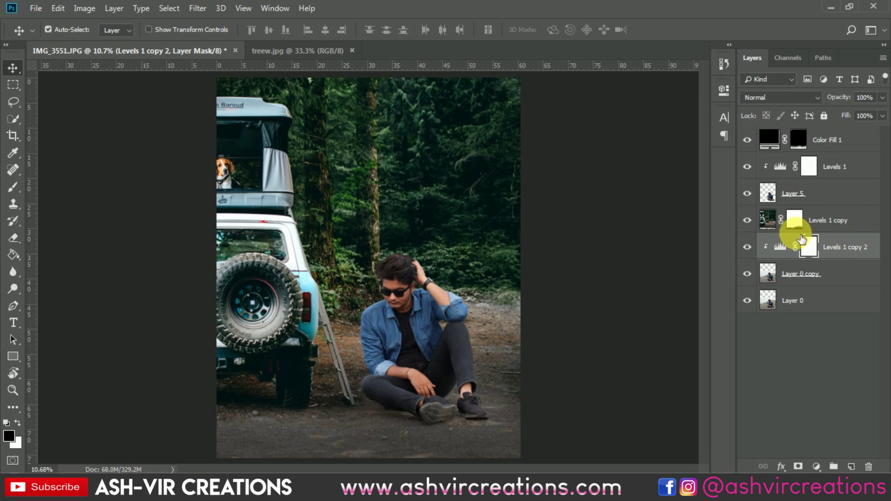
# - Examine the man's tones and edges against the forest background, both close up and in the whole picture
pyautogui.scroll(3, 452, 403)
pyautogui.moveTo(456, 402); pyautogui.dragTo(458, 355)
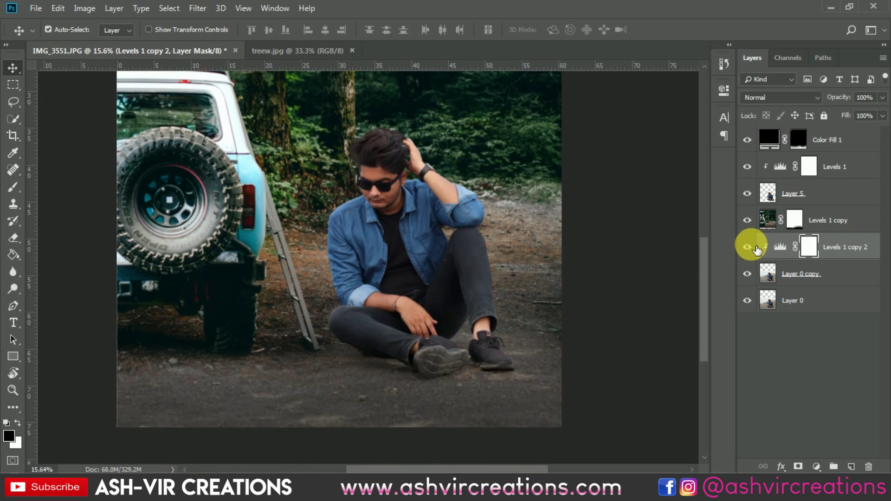
pyautogui.scroll(-2, 413, 224)
pyautogui.scroll(-2, 394, 224)
pyautogui.scroll(1, 392, 303)
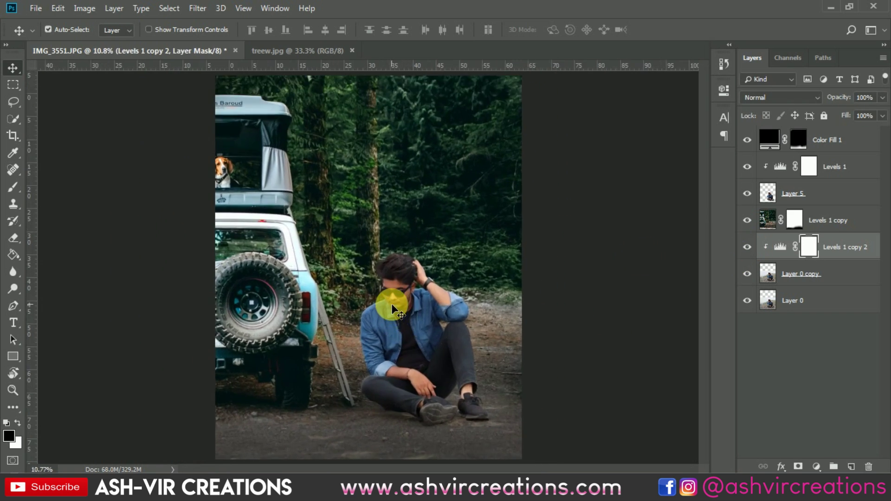
pyautogui.scroll(5, 391, 291)
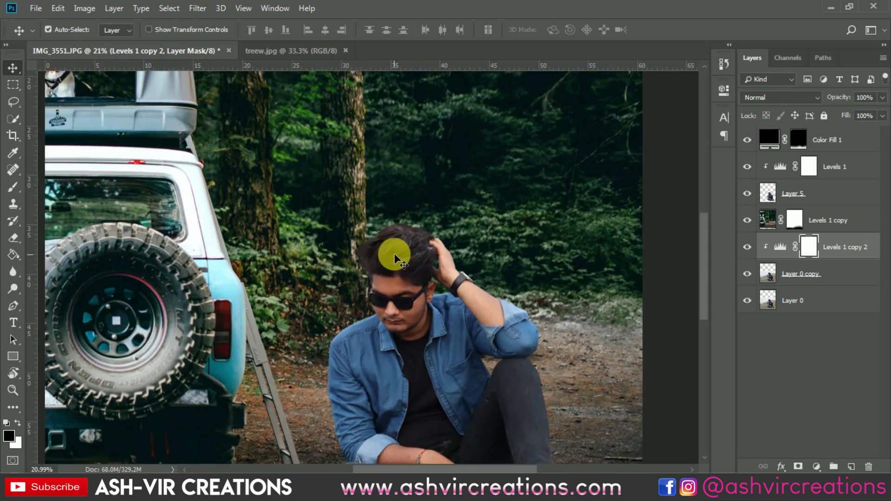
pyautogui.scroll(-4, 394, 249)
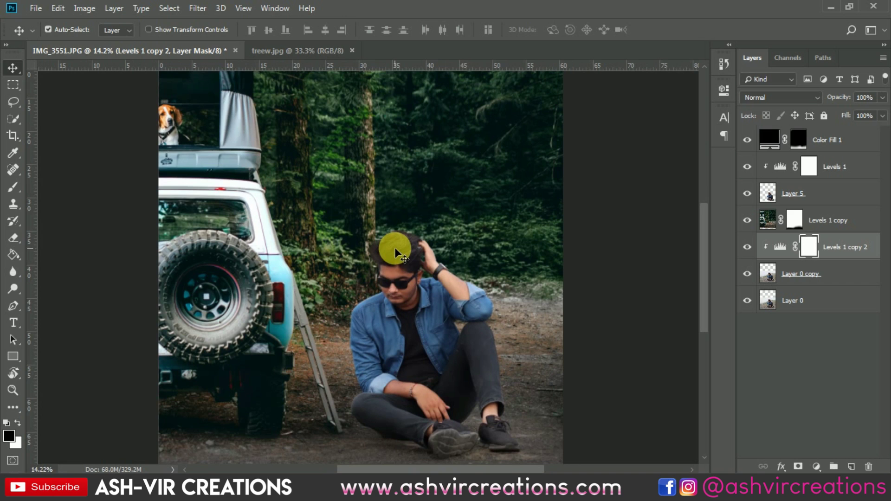
pyautogui.scroll(-2, 395, 247)
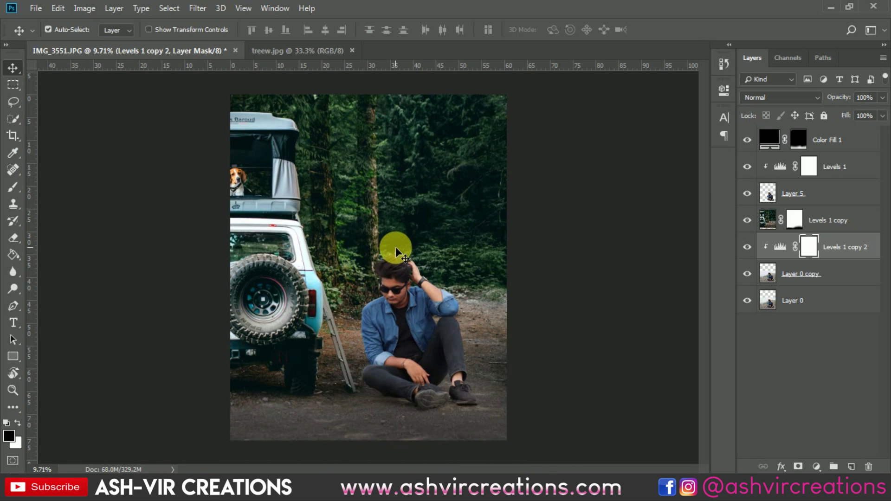
# - Scale the Levels 1 copy forest and camper layer up to 110.65% proportionally, extending it toward the upper-left corner
pyautogui.rightClick(459, 195)
pyautogui.click(460, 197)
pyautogui.hotkey('ctrl', 't')
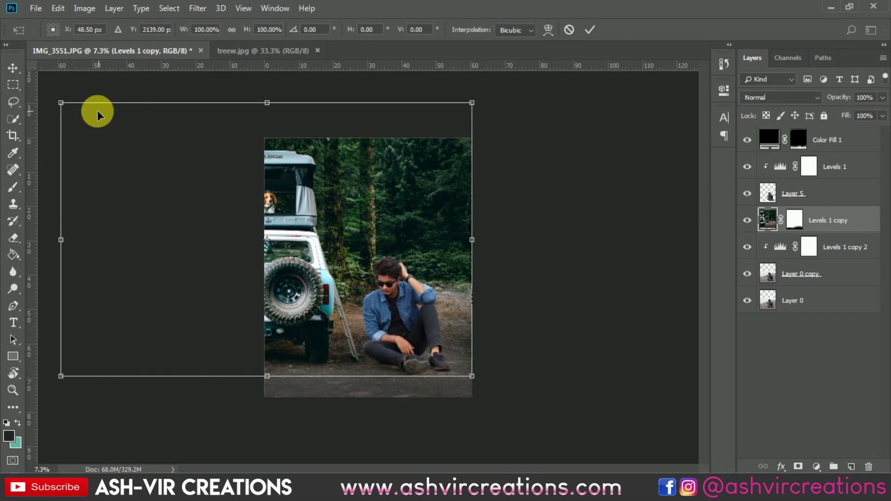
pyautogui.moveTo(61, 104); pyautogui.dragTo(40, 82)
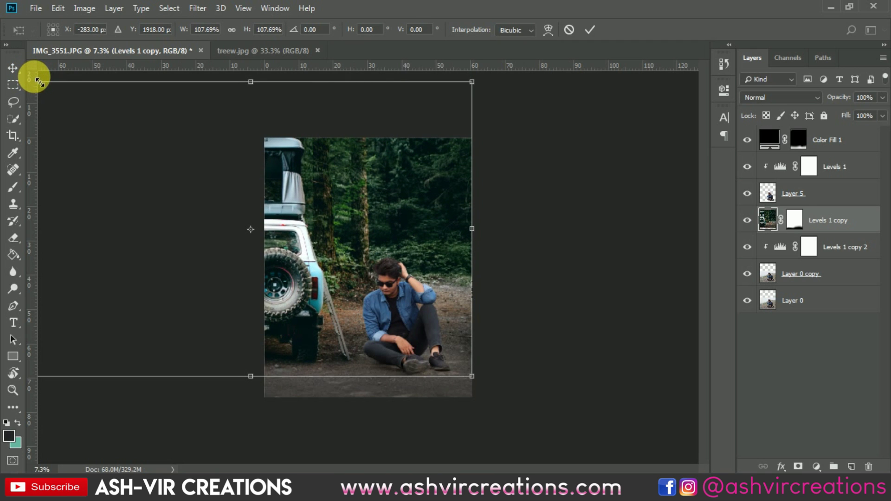
pyautogui.scroll(2, 274, 167)
pyautogui.scroll(1, 300, 178)
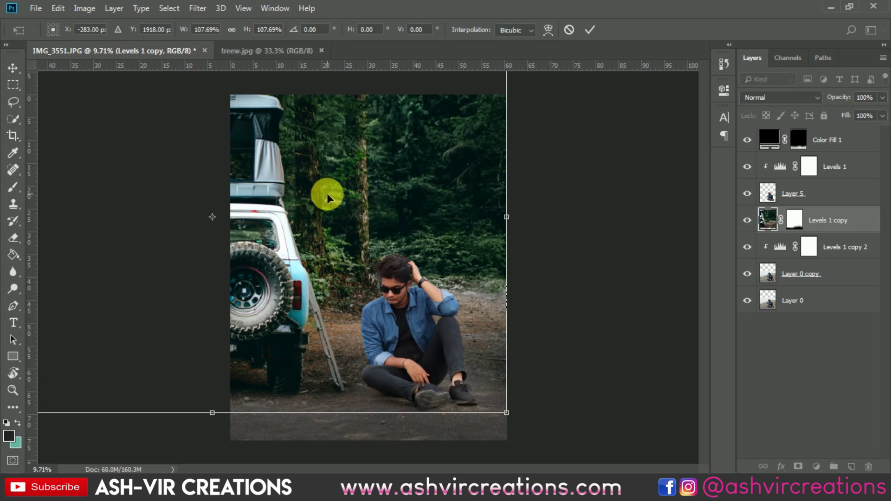
pyautogui.scroll(4, 360, 372)
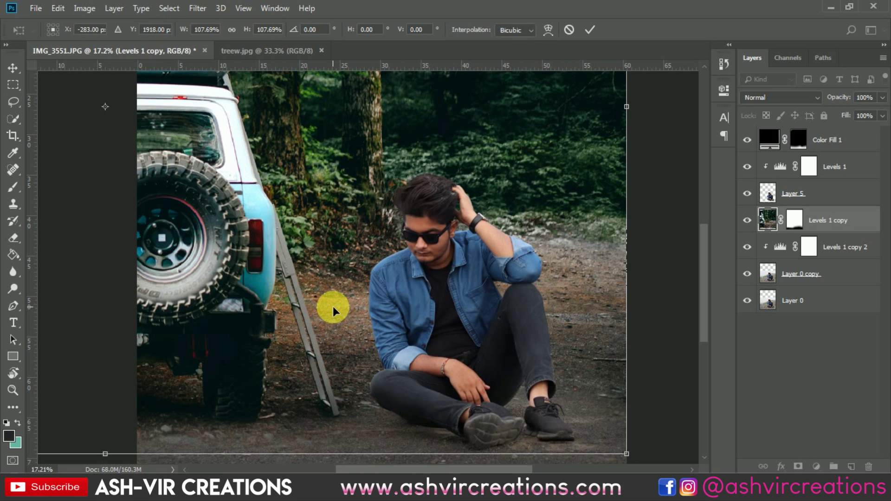
pyautogui.scroll(-9, 332, 306)
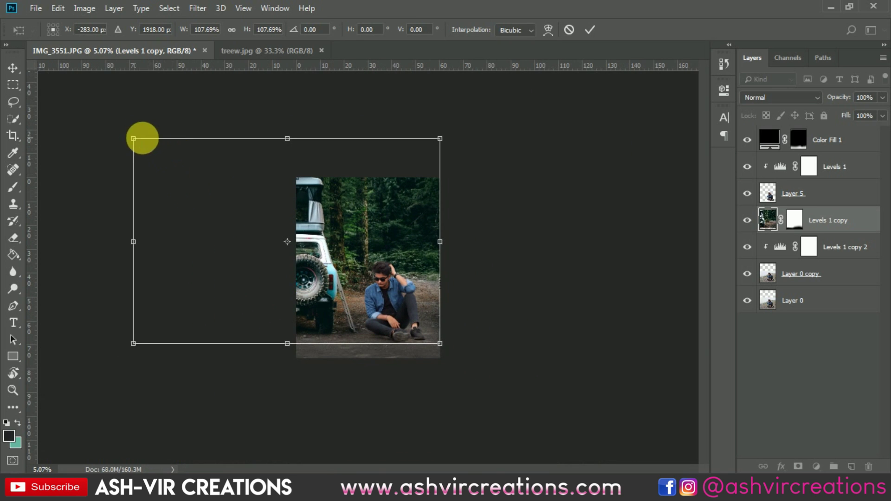
pyautogui.moveTo(138, 140)
pyautogui.mouseDown()
pyautogui.moveTo(123, 131)
pyautogui.moveTo(130, 135)
pyautogui.mouseUp()
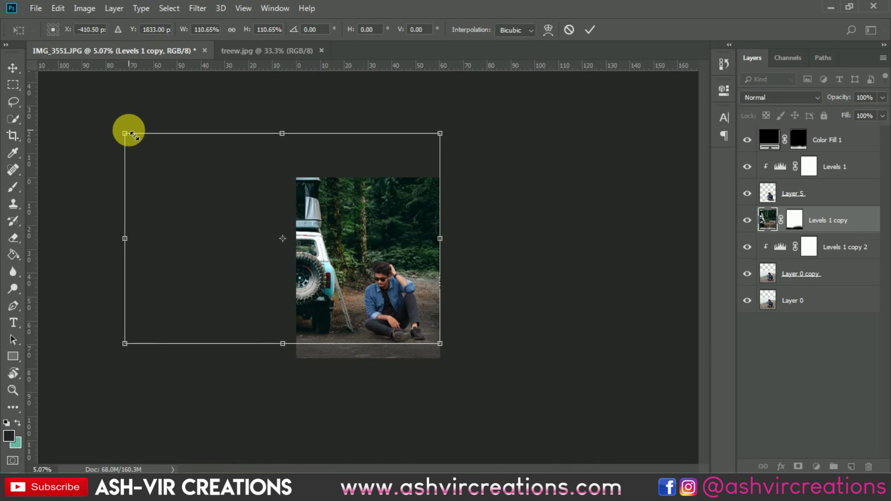
pyautogui.scroll(4, 265, 228)
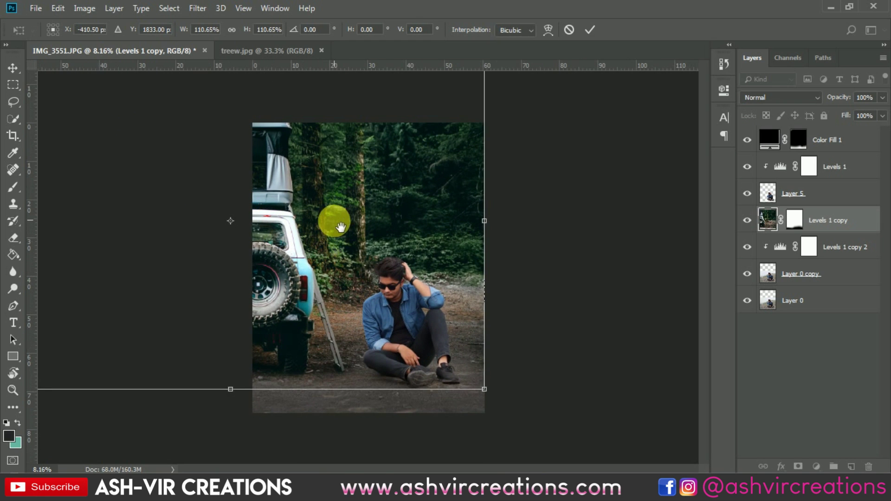
pyautogui.scroll(3, 353, 232)
pyautogui.press('Return')
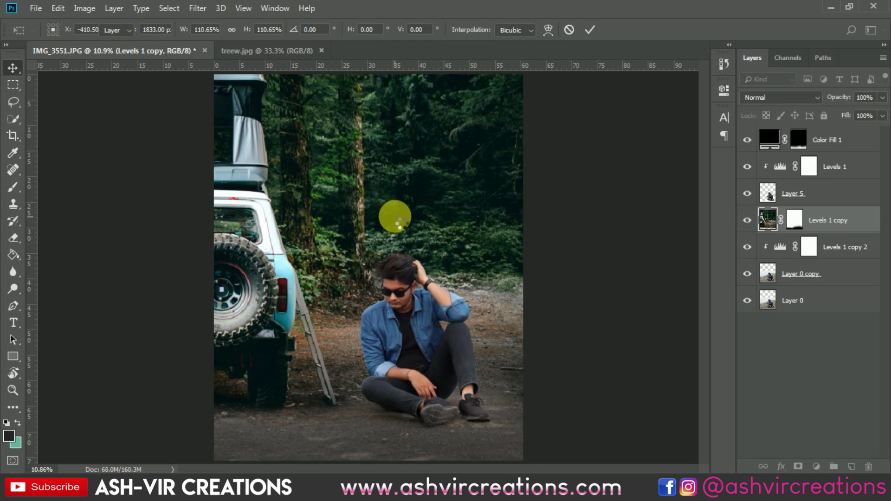
# - Darken the shadows of the Levels 1 copy background layer with Levels, setting the black input level to 8
pyautogui.scroll(3, 391, 206)
pyautogui.scroll(-3, 391, 205)
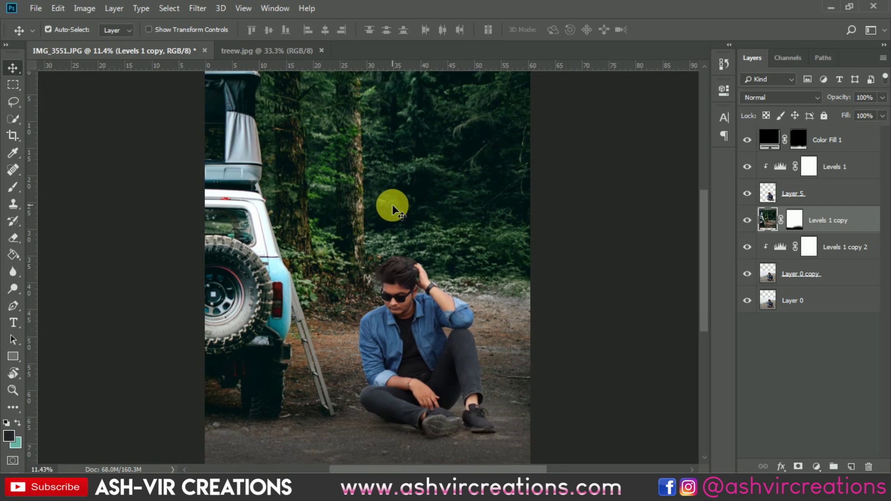
pyautogui.scroll(-4, 469, 381)
pyautogui.scroll(1, 358, 207)
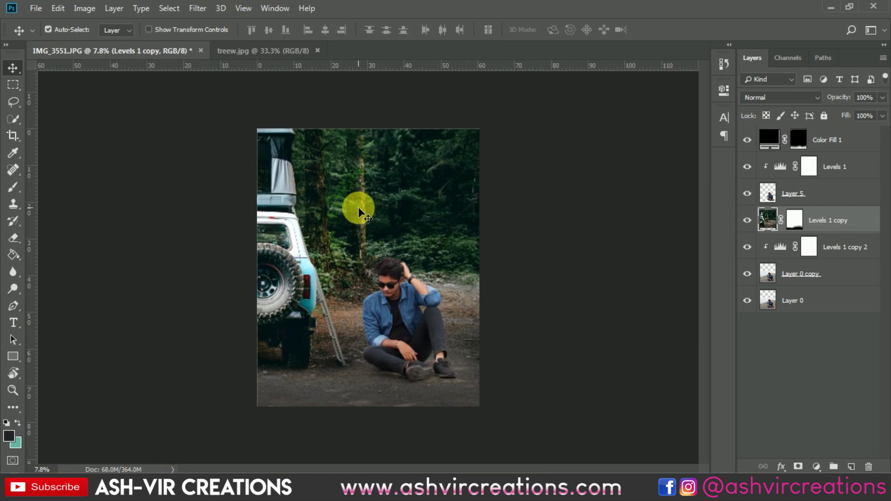
pyautogui.scroll(3, 385, 305)
pyautogui.rightClick(232, 361)
pyautogui.click(236, 368)
pyautogui.hotkey('ctrl', 'l')
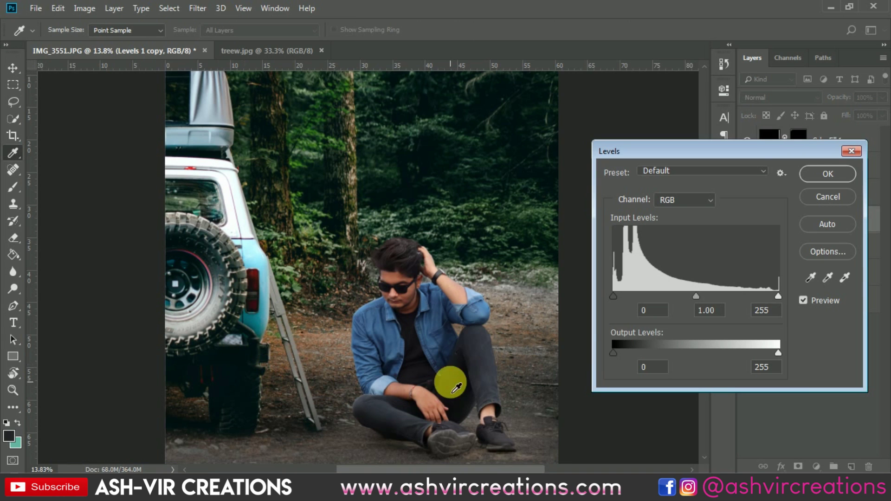
pyautogui.moveTo(613, 299); pyautogui.dragTo(620, 294)
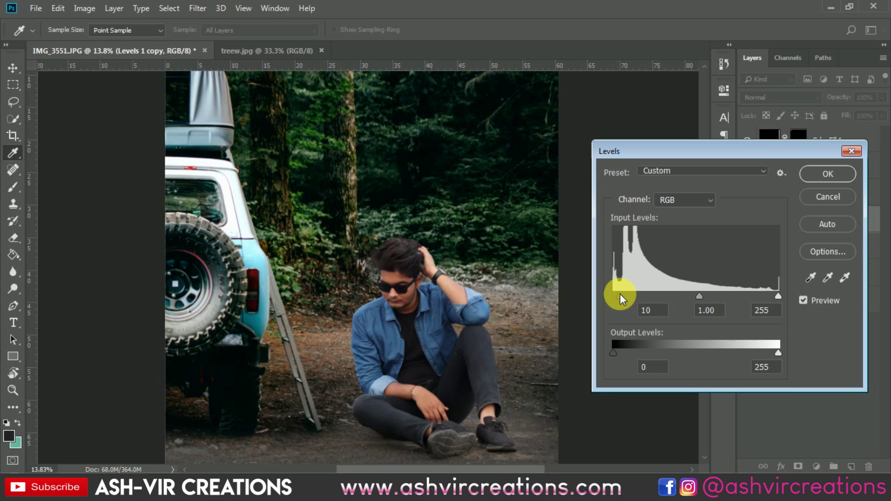
pyautogui.hotkey('ctrl', '-')
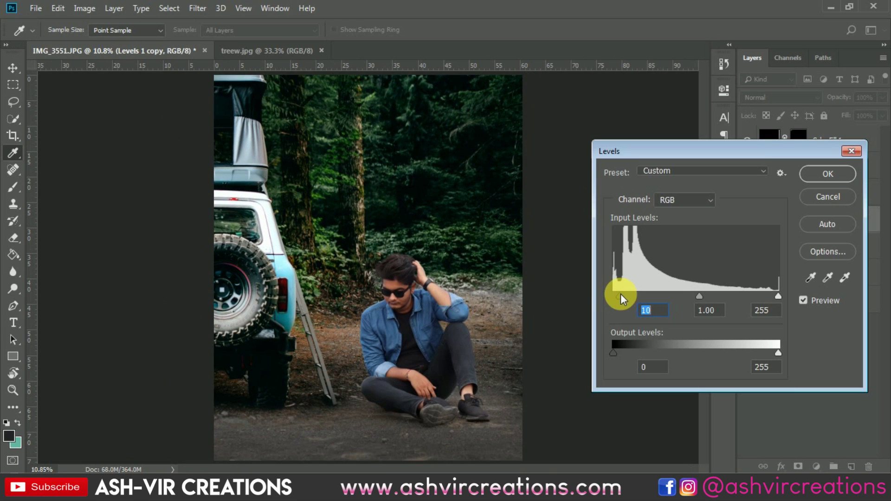
pyautogui.moveTo(621, 293); pyautogui.dragTo(619, 294)
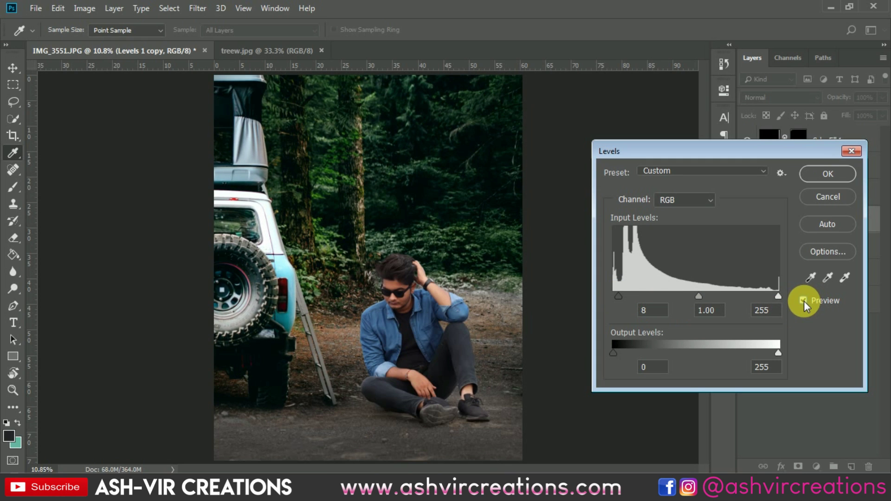
pyautogui.moveTo(618, 296); pyautogui.dragTo(619, 296)
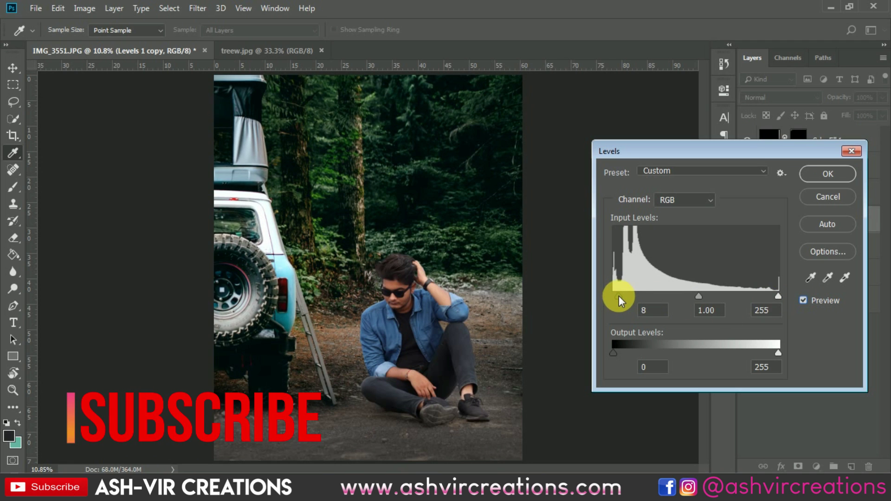
pyautogui.click(834, 175)
pyautogui.press('v')
pyautogui.click(802, 280)
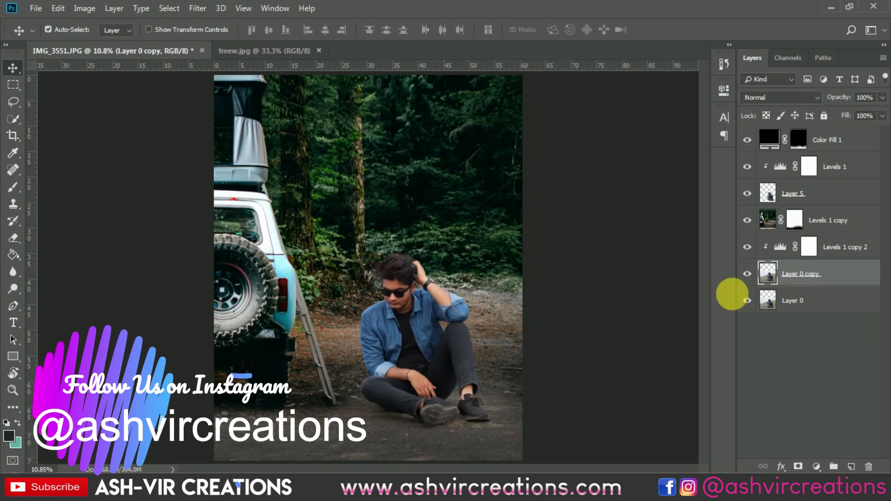
pyautogui.scroll(-2, 407, 294)
pyautogui.scroll(1, 404, 294)
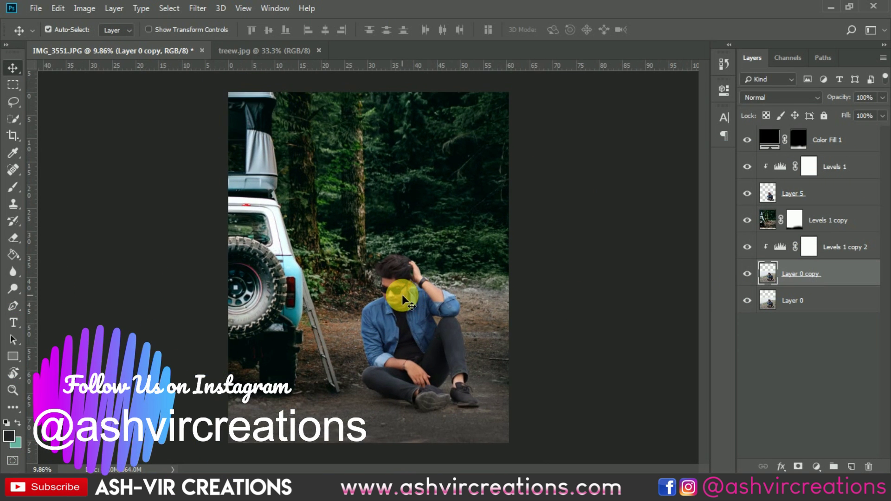
pyautogui.click(846, 149)
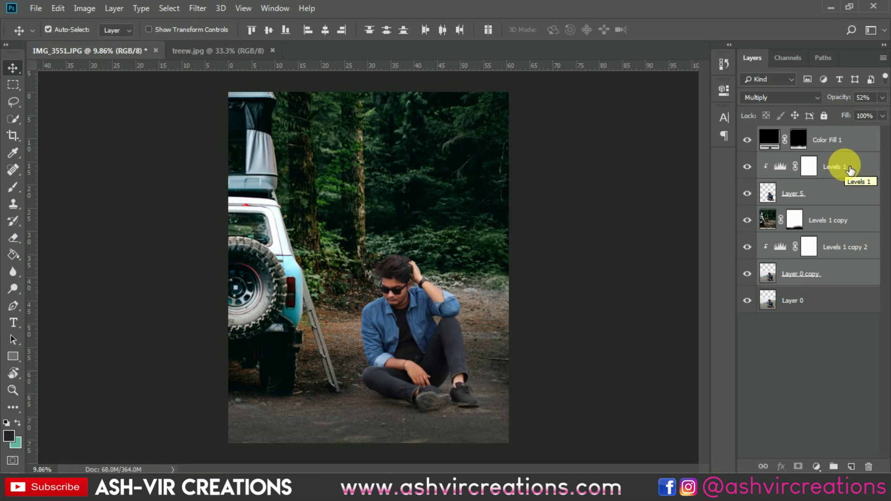
pyautogui.click(849, 170)
# - Apply the layer mask of Levels 1 copy permanently to its pixels and duplicate the layer within the same document
pyautogui.click(844, 219)
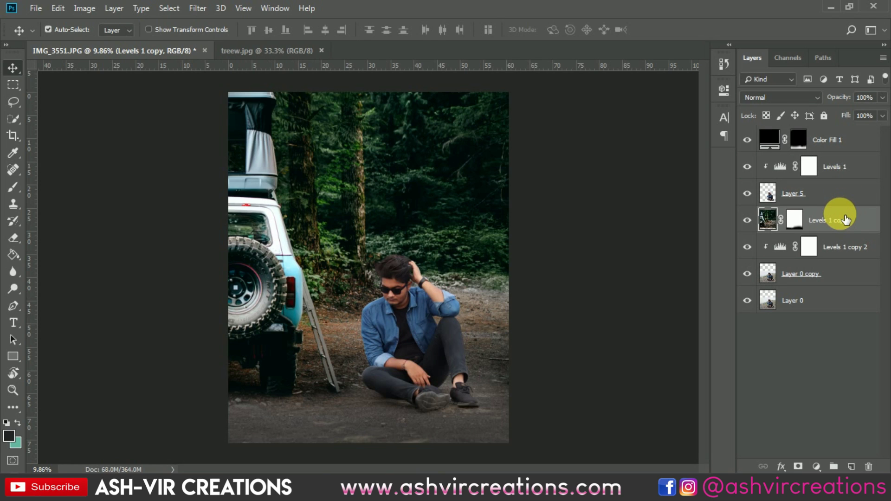
pyautogui.rightClick(793, 218)
pyautogui.click(785, 254)
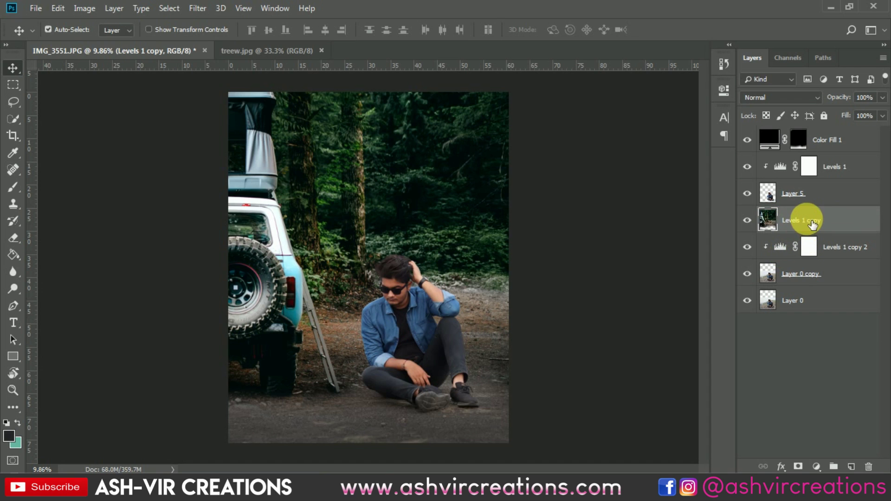
pyautogui.rightClick(803, 221)
pyautogui.click(677, 70)
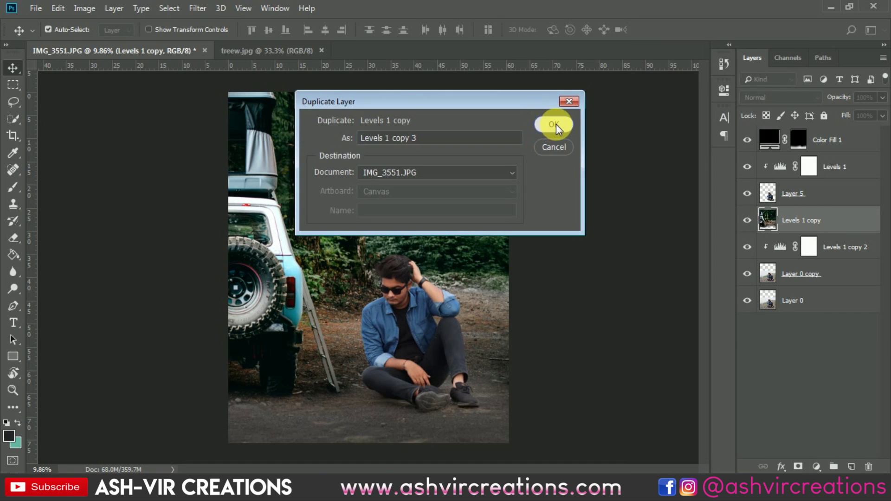
pyautogui.click(555, 125)
# - Apply a Box Blur with a 9-pixel radius to the Levels 1 copy 3 background layer
pyautogui.click(197, 8)
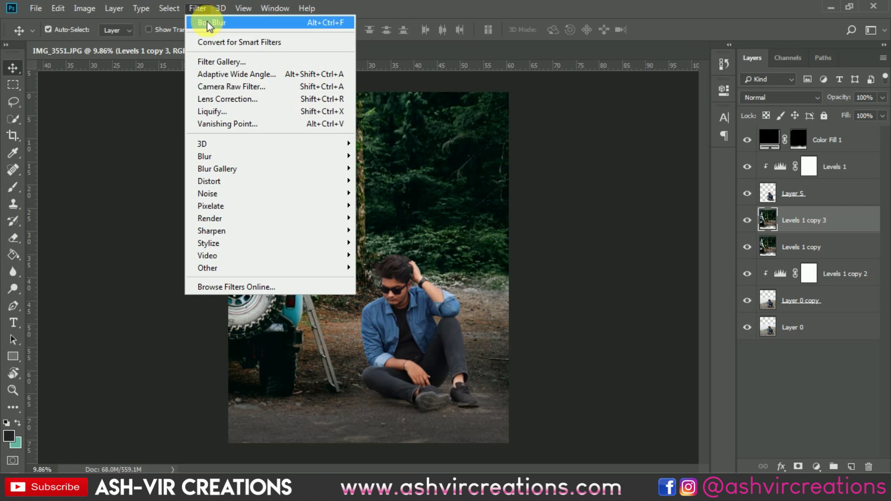
pyautogui.moveTo(215, 155)
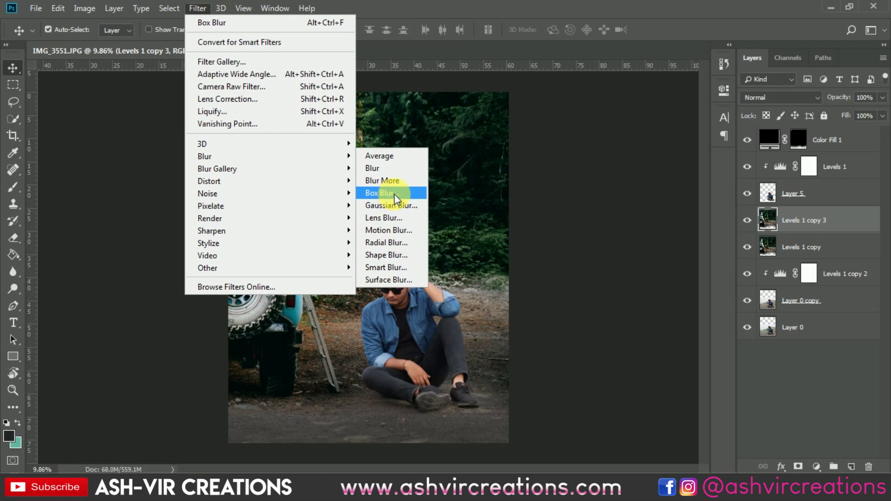
pyautogui.press('Return')
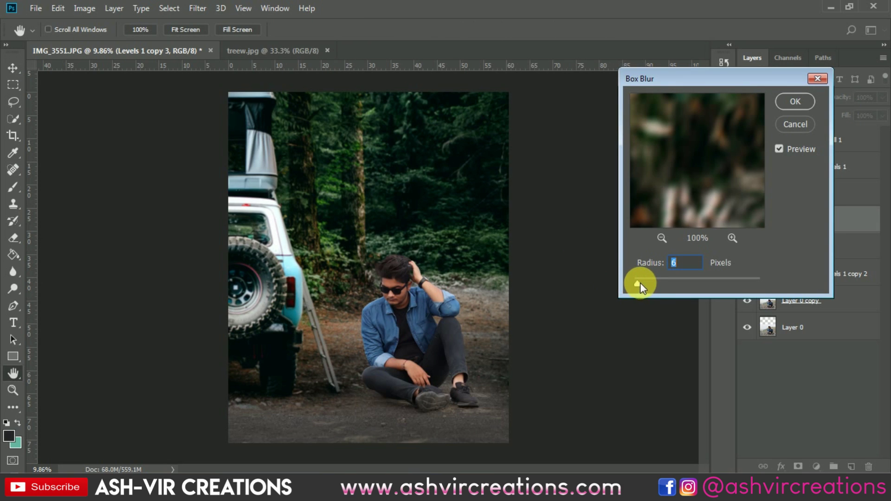
pyautogui.moveTo(639, 282); pyautogui.dragTo(640, 282)
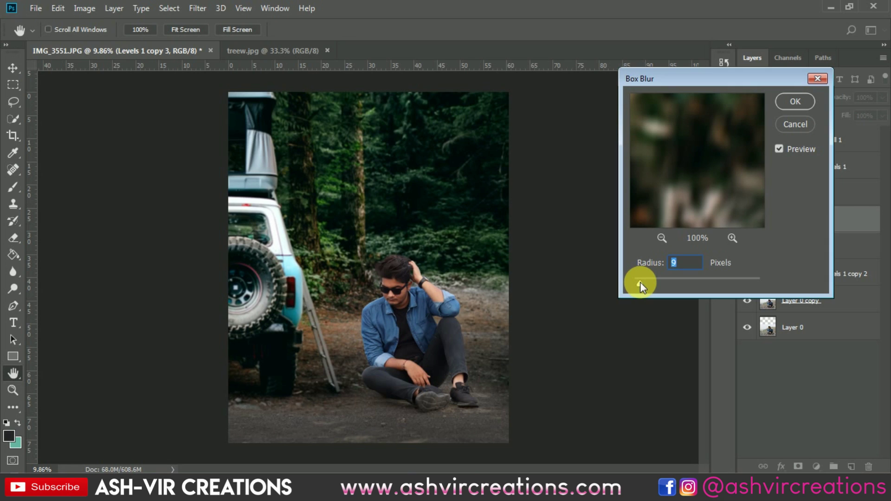
pyautogui.click(796, 101)
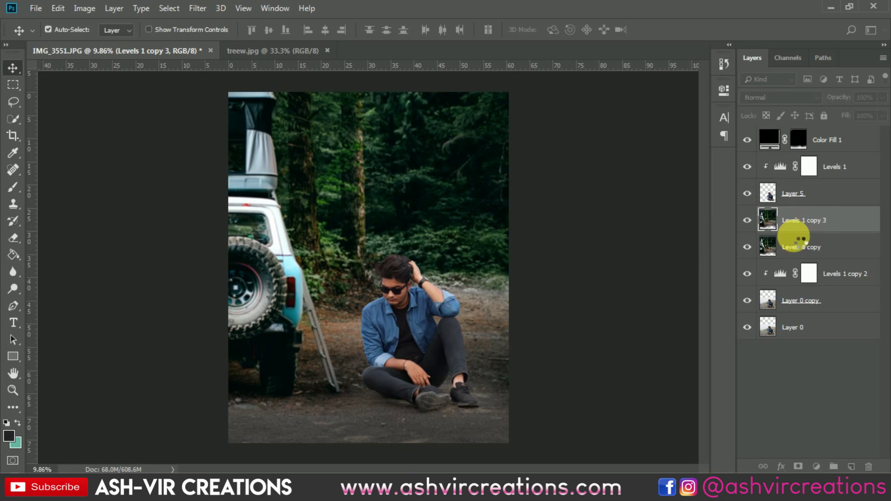
# - Add a layer mask to Levels 1 copy 3 and paint black over the camper car with a 1300 px brush
pyautogui.click(798, 467)
pyautogui.click(12, 188)
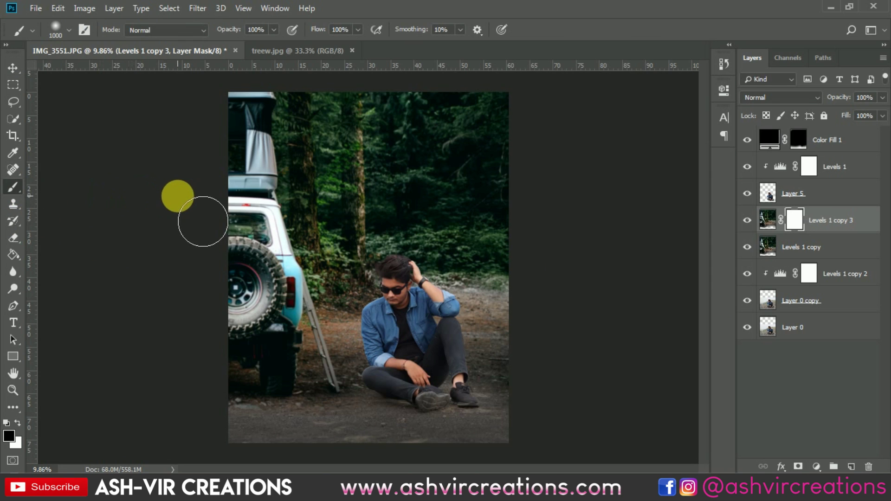
pyautogui.press(']')
pyautogui.press(']')
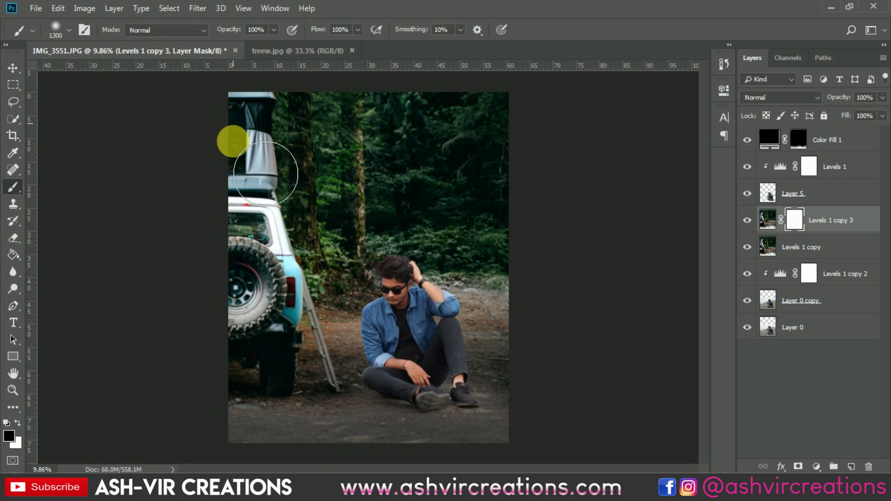
pyautogui.moveTo(294, 295)
pyautogui.mouseDown()
pyautogui.moveTo(276, 285)
pyautogui.moveTo(279, 341)
pyautogui.moveTo(304, 331)
pyautogui.mouseUp()
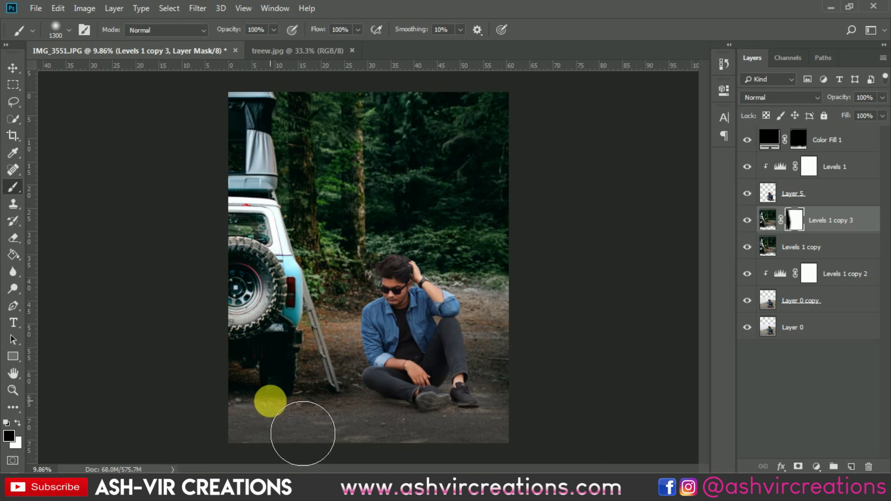
# - Try to remove the blur from the ladder by painting along it on the mask with a 250 px brush
pyautogui.scroll(3, 304, 354)
pyautogui.press('[')
pyautogui.press('[')
pyautogui.press('[')
pyautogui.press('[')
pyautogui.press('[')
pyautogui.press('[')
pyautogui.press('[')
pyautogui.press('[')
pyautogui.press('[')
pyautogui.moveTo(311, 271)
pyautogui.mouseDown()
pyautogui.moveTo(346, 398)
pyautogui.moveTo(368, 413)
pyautogui.mouseUp()
pyautogui.scroll(5, 364, 398)
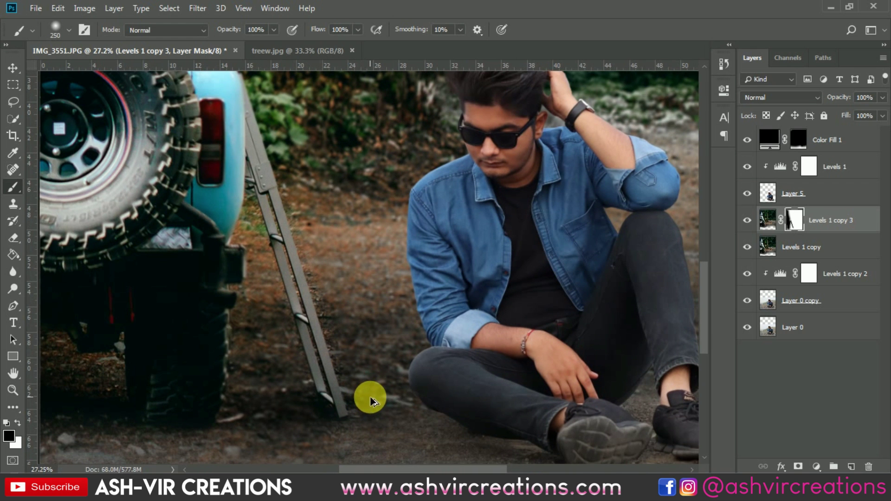
pyautogui.scroll(3, 288, 264)
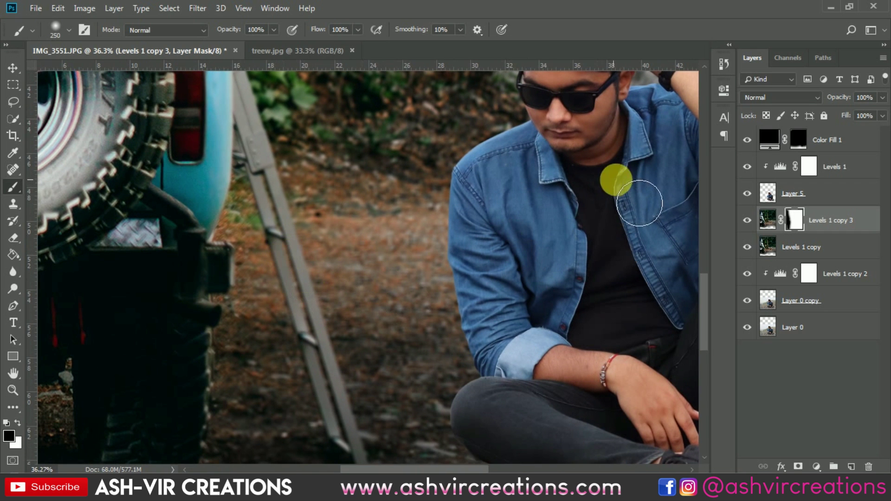
# - Hide the blurred Levels 1 copy 3 layer and select the ladder on the Levels 1 copy layer with the Quick Selection tool
pyautogui.click(746, 220)
pyautogui.click(787, 245)
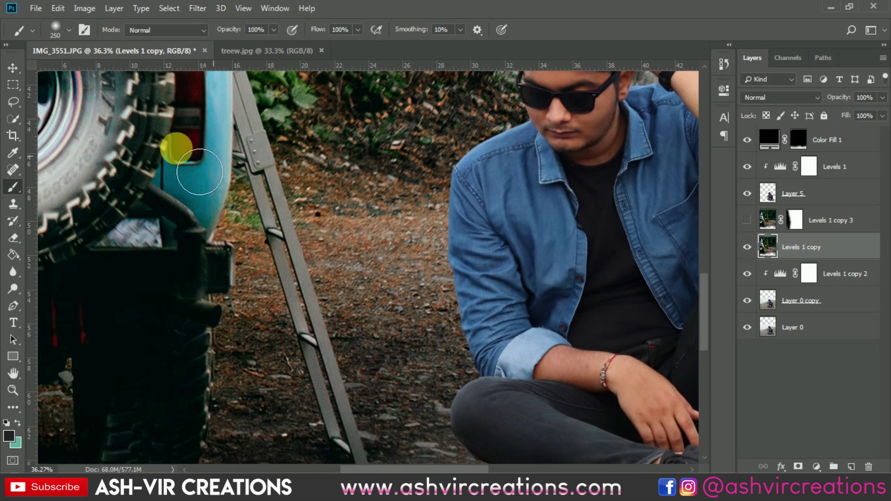
pyautogui.click(13, 119)
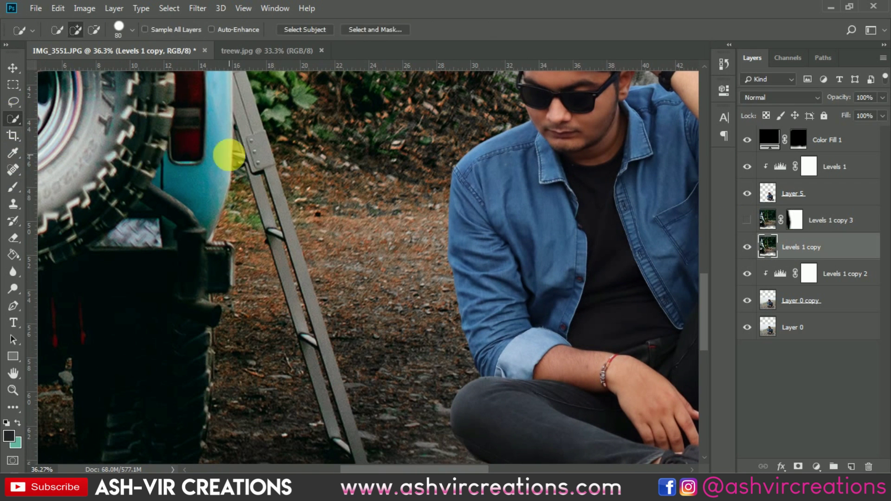
pyautogui.click(265, 153)
pyautogui.scroll(-4, 264, 154)
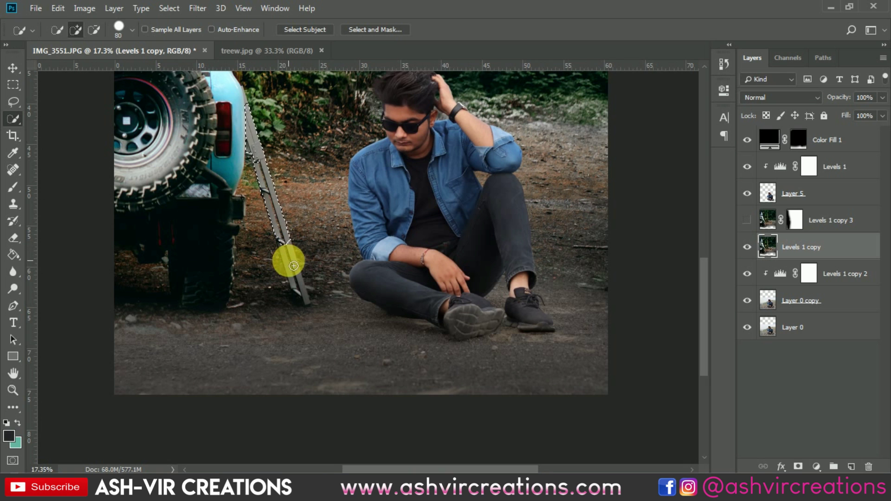
pyautogui.scroll(5, 262, 207)
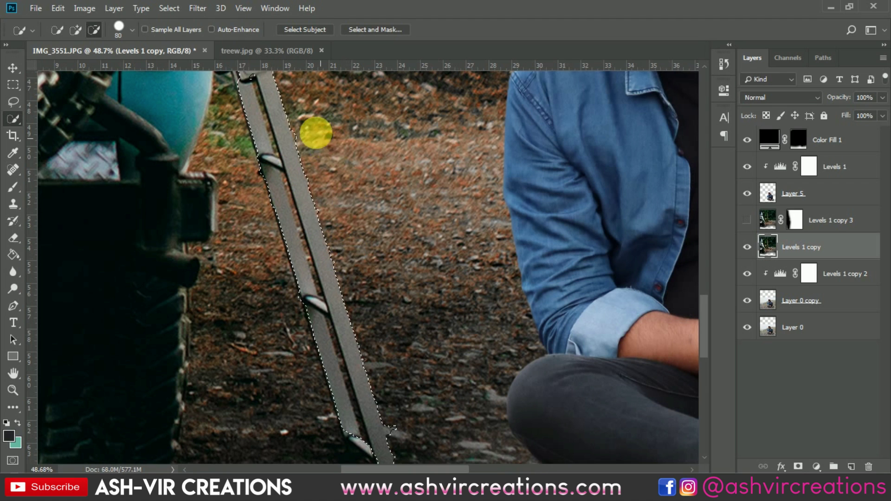
pyautogui.moveTo(274, 127); pyautogui.dragTo(288, 180)
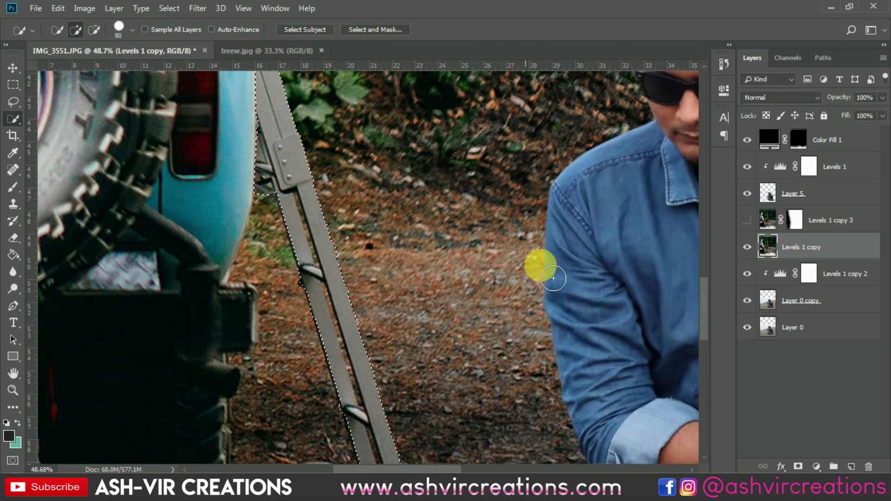
# - Show Levels 1 copy 3 again, paint its mask black inside the ladder selection with a 150 px brush, and clear the selection
pyautogui.click(748, 220)
pyautogui.click(766, 220)
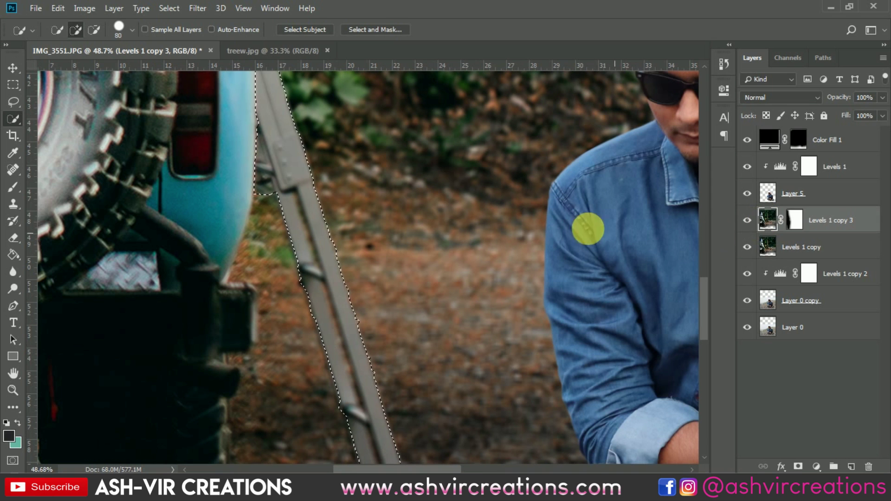
pyautogui.click(13, 238)
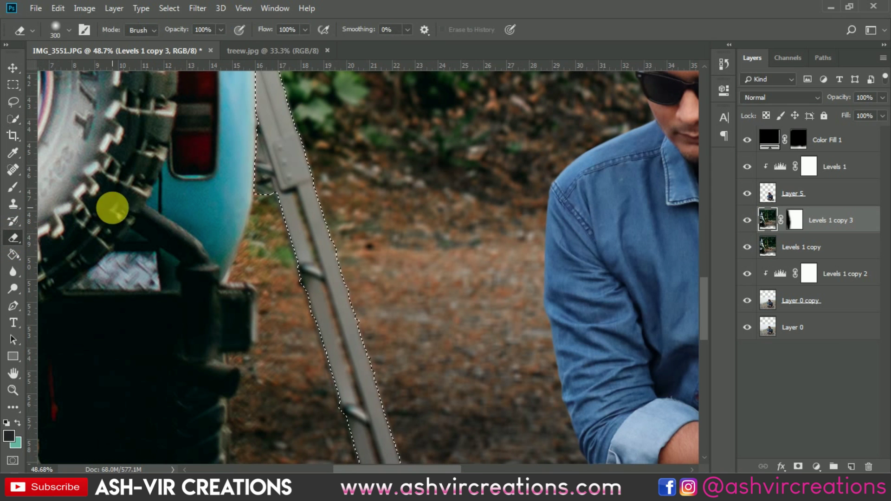
pyautogui.click(13, 187)
pyautogui.scroll(-2, 205, 188)
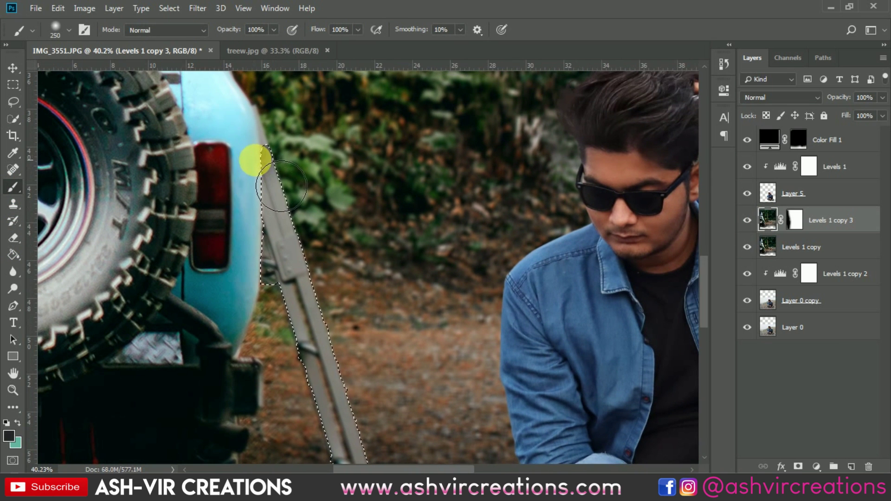
pyautogui.click(794, 220)
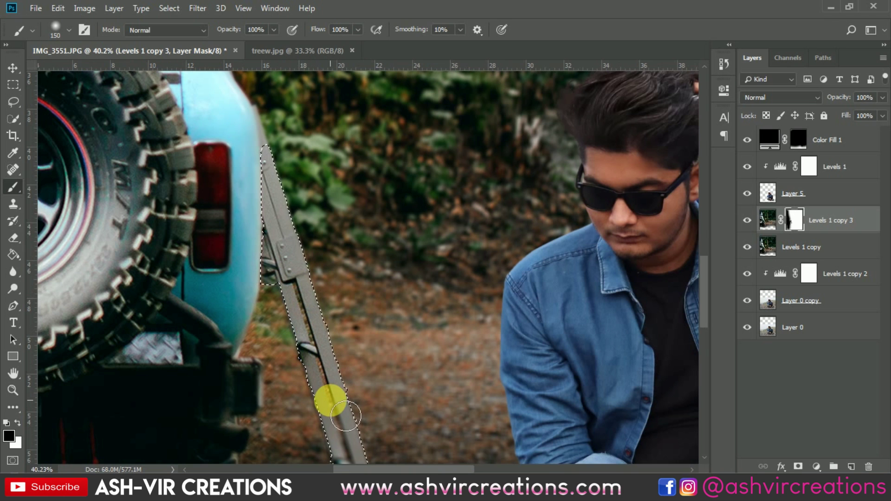
pyautogui.moveTo(345, 416); pyautogui.dragTo(324, 271)
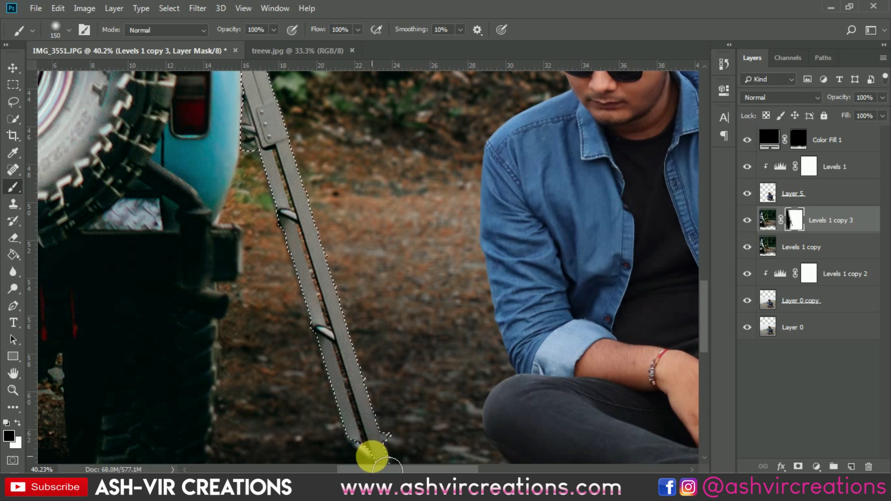
pyautogui.moveTo(382, 418); pyautogui.dragTo(363, 333)
pyautogui.scroll(-2, 396, 398)
# - Paint black on the Levels 1 copy 3 mask over the foreground ground with a soft brush enlarged up to 1600 px
pyautogui.press(']')
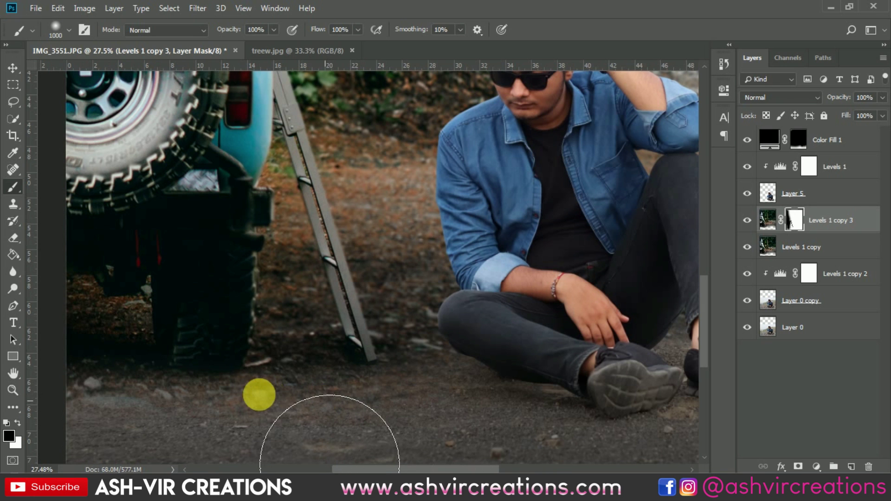
pyautogui.press(']')
pyautogui.press(']')
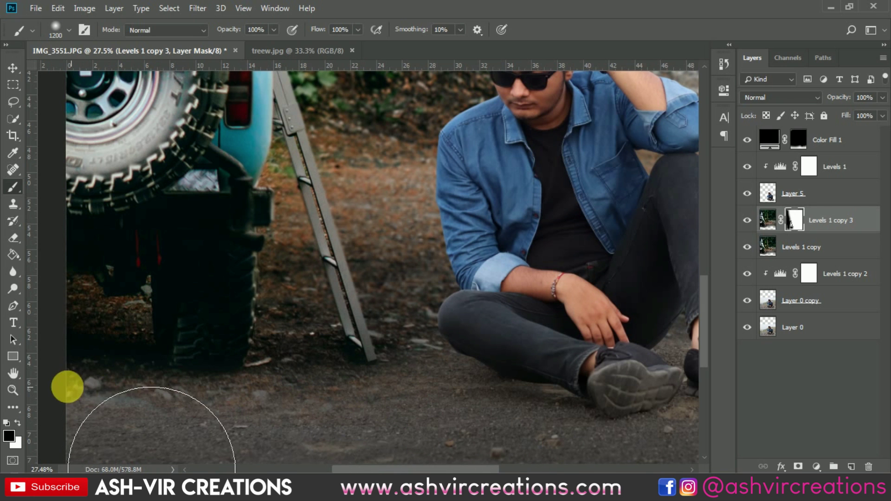
pyautogui.scroll(-2, 111, 292)
pyautogui.press(']')
pyautogui.press(']')
pyautogui.press(']')
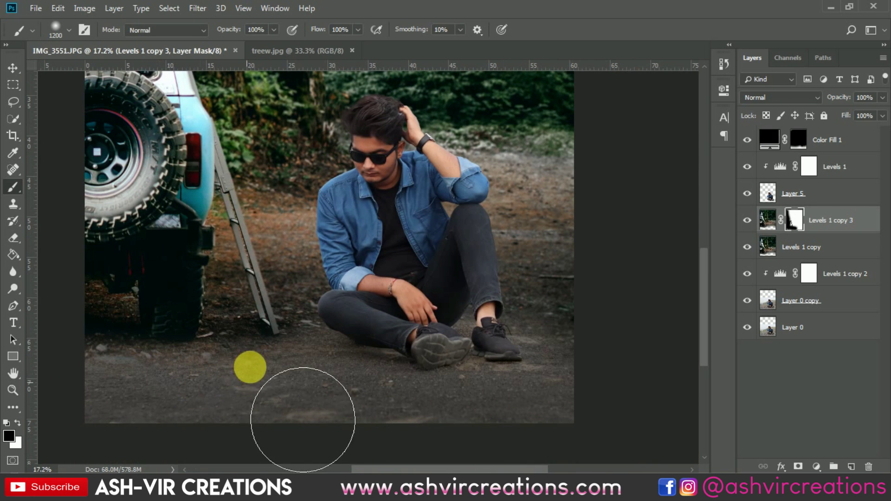
pyautogui.press(']')
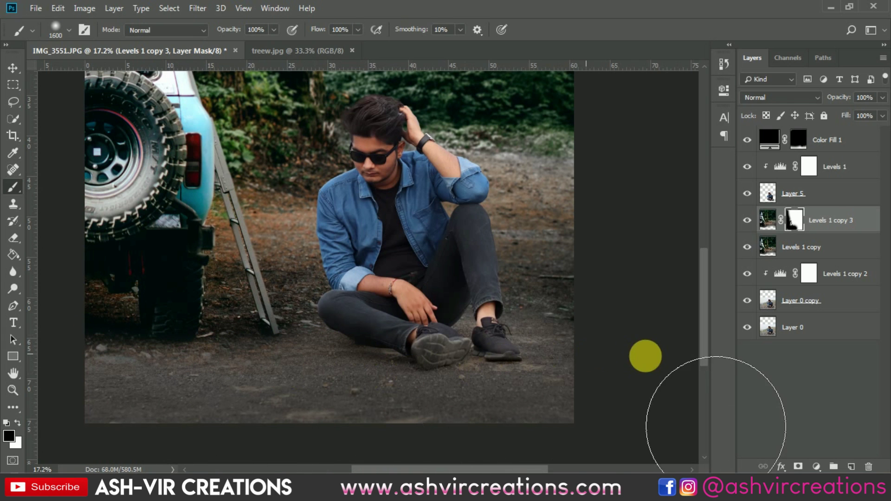
pyautogui.moveTo(363, 445)
pyautogui.mouseDown()
pyautogui.moveTo(251, 418)
pyautogui.moveTo(314, 386)
pyautogui.moveTo(262, 358)
pyautogui.moveTo(256, 391)
pyautogui.mouseUp()
pyautogui.scroll(3, 184, 320)
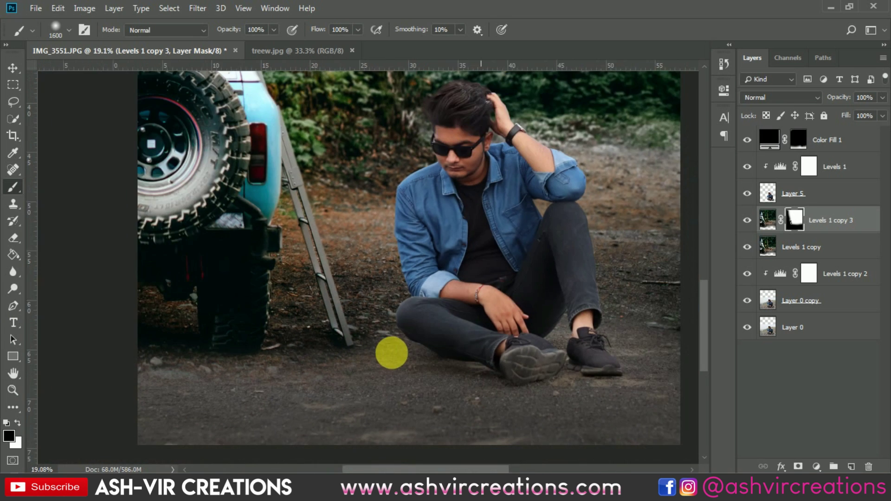
# - Compare the picture with the blurred Levels 1 copy 3 layer hidden and shown, both close up and as a whole
pyautogui.scroll(-2, 371, 348)
pyautogui.click(747, 221)
pyautogui.scroll(-2, 522, 269)
pyautogui.scroll(2, 483, 159)
pyautogui.scroll(2, 526, 229)
pyautogui.scroll(-4, 527, 229)
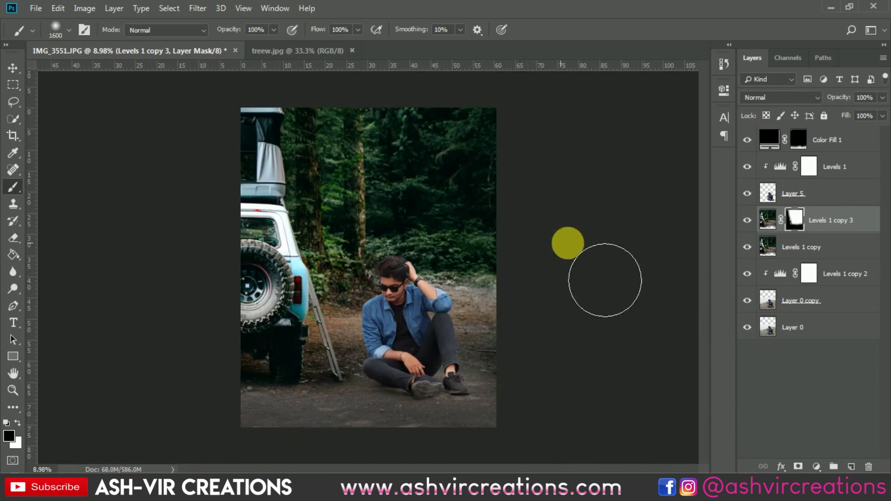
pyautogui.click(748, 220)
pyautogui.scroll(2, 339, 241)
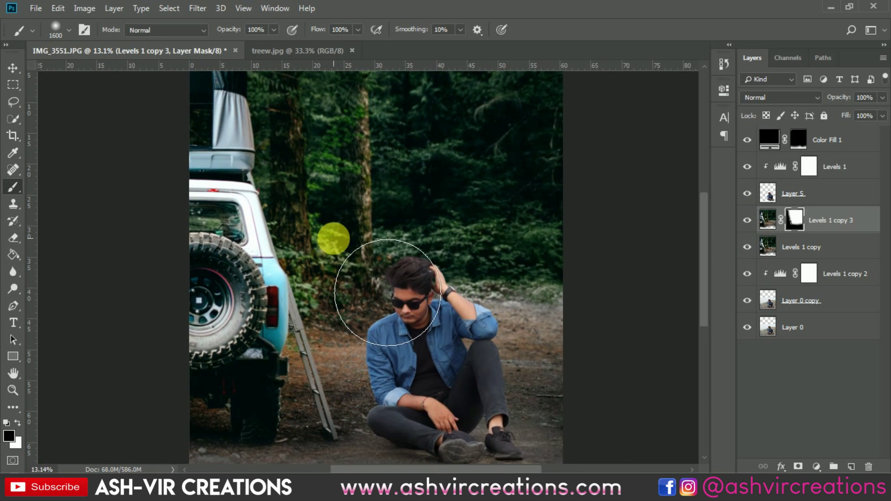
pyautogui.scroll(-1, 333, 239)
# - Merge all layers from Layer 0 copy up to Color Fill 1 into a single layer, leaving Layer 0 separate
pyautogui.press('v')
pyautogui.scroll(-1, 338, 238)
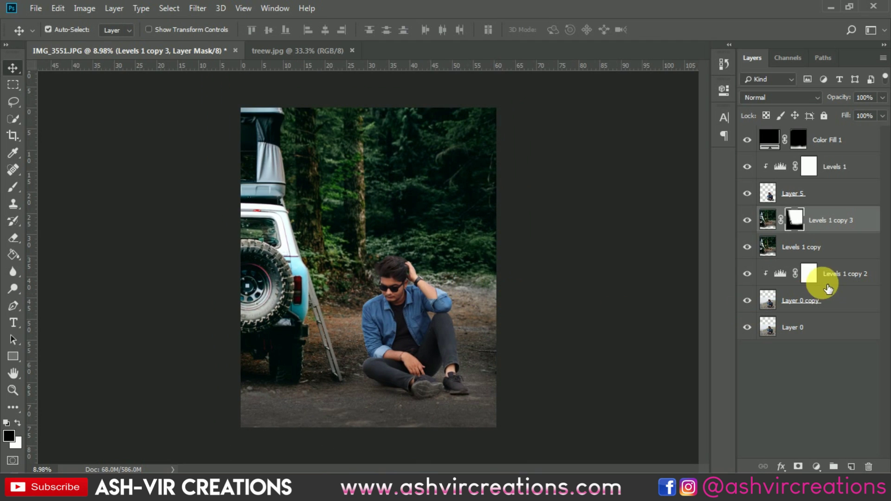
pyautogui.click(815, 302)
pyautogui.keyDown('shift'); pyautogui.click(830, 139); pyautogui.keyUp('shift')
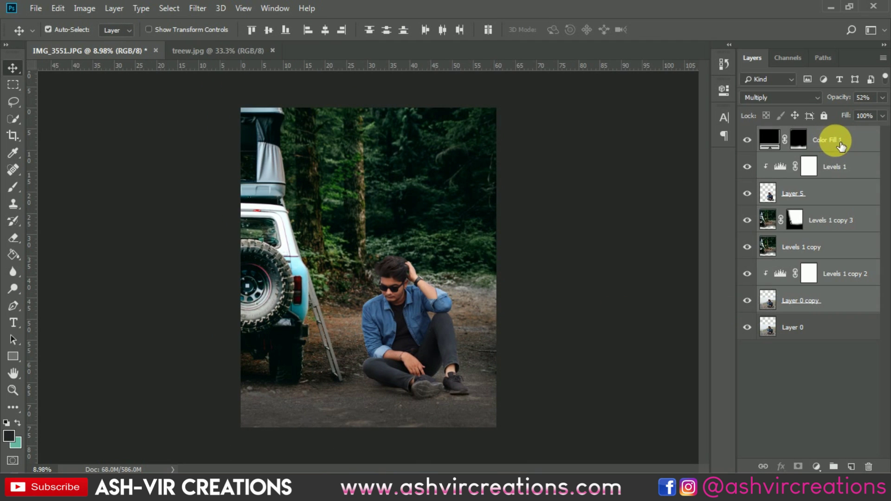
pyautogui.rightClick(828, 138)
pyautogui.click(688, 364)
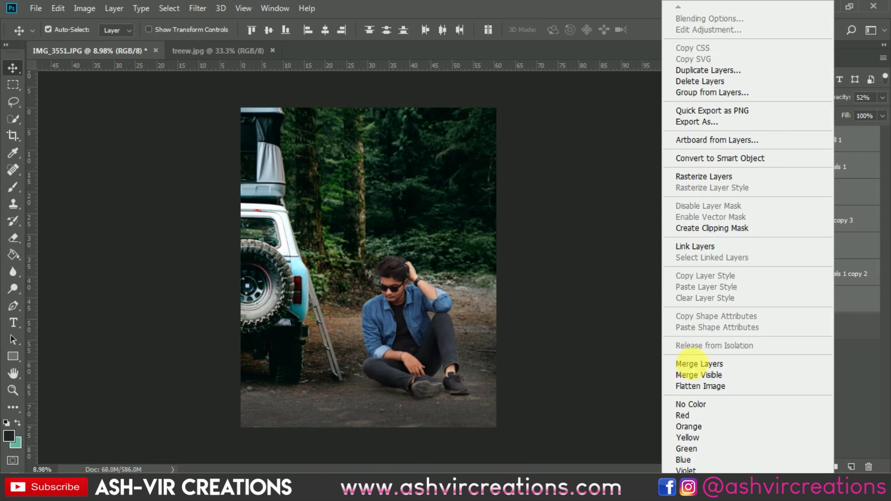
# - Crop the document to its existing 4:5 canvas with Delete Cropped Pixels enabled, discarding the image parts outside the frame
pyautogui.scroll(4, 505, 394)
pyautogui.scroll(-1, 506, 393)
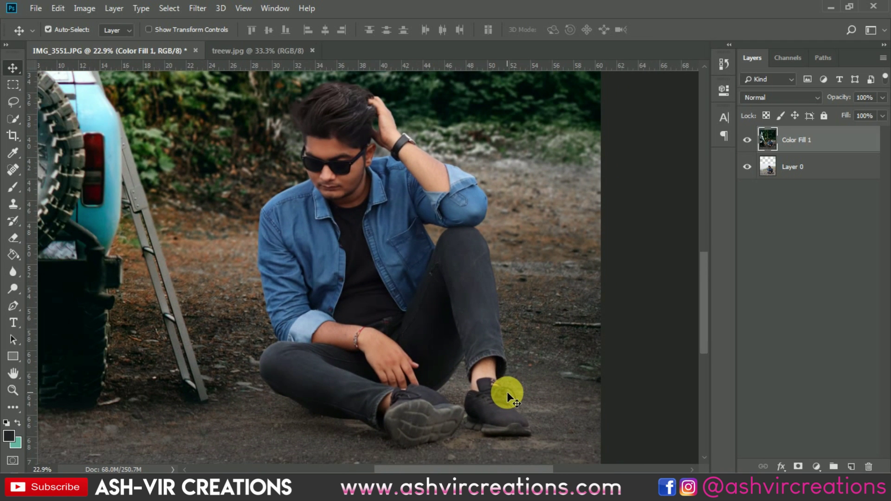
pyautogui.scroll(-2, 506, 391)
pyautogui.scroll(-2, 506, 392)
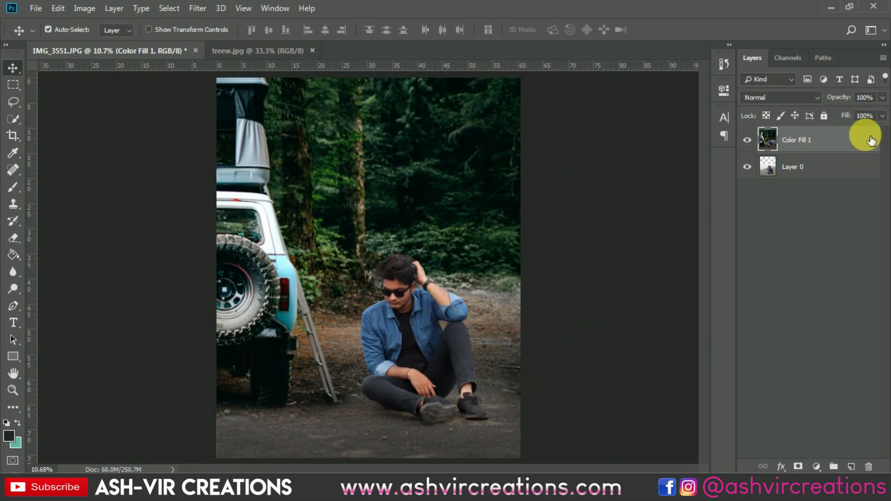
pyautogui.click(13, 135)
pyautogui.click(425, 199)
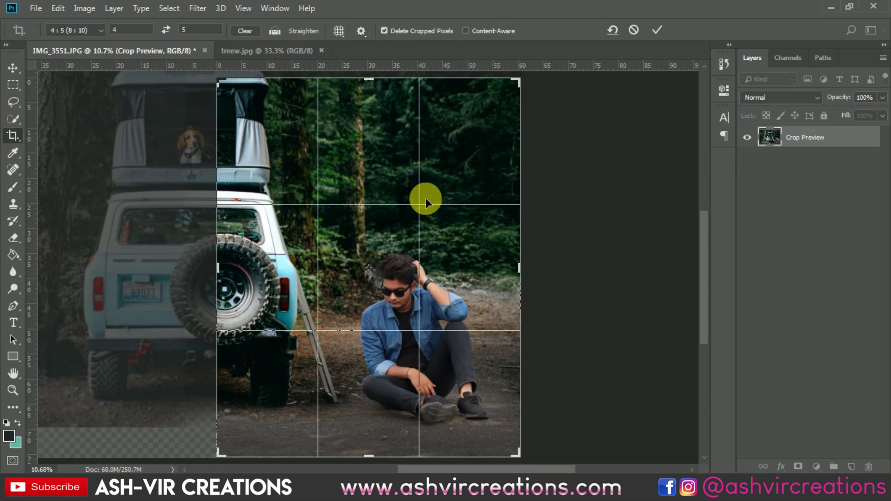
pyautogui.click(656, 27)
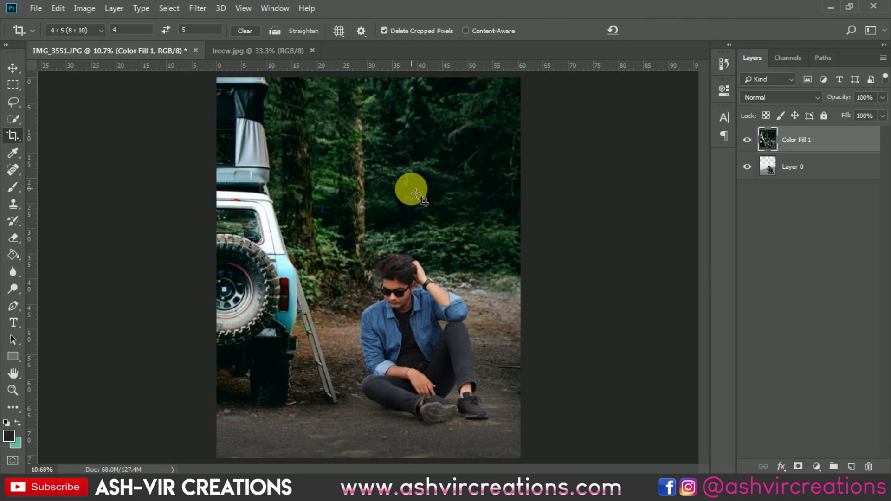
# - Duplicate the merged Color Fill 1 layer, keeping the default copy name
pyautogui.press('v')
pyautogui.scroll(-1, 411, 192)
pyautogui.rightClick(843, 141)
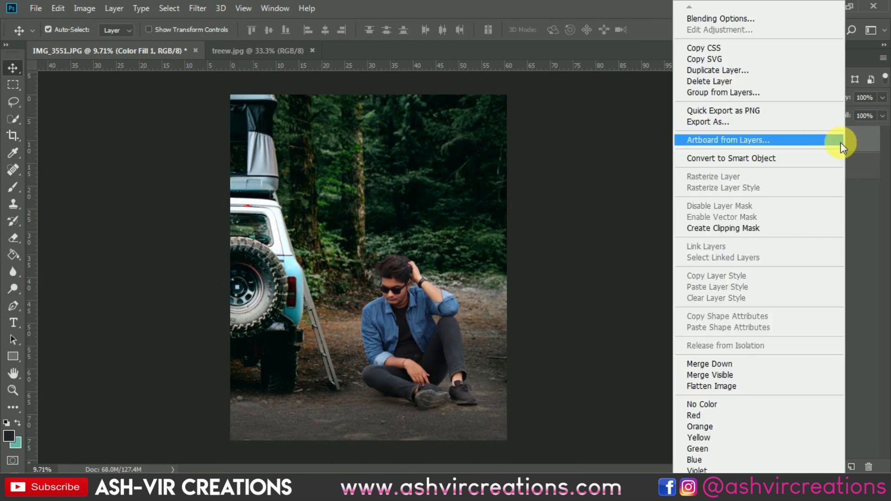
pyautogui.click(742, 71)
pyautogui.click(553, 124)
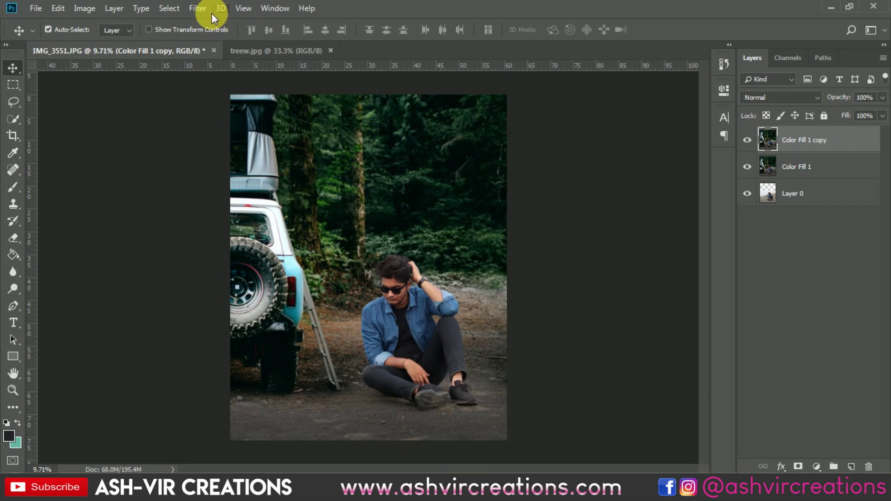
# - Apply a Camera Raw post-crop vignette to the duplicate with Amount -43, Midpoint 43, Roundness -20 and Feather 50
pyautogui.click(196, 10)
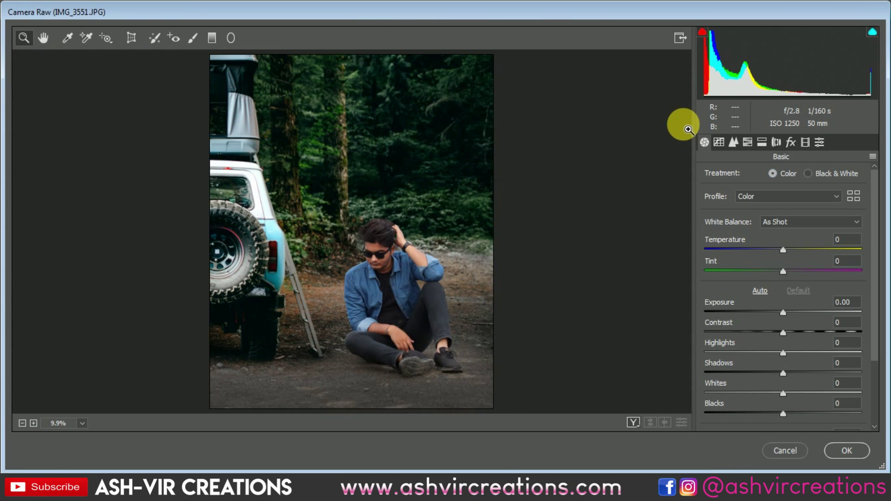
pyautogui.click(790, 142)
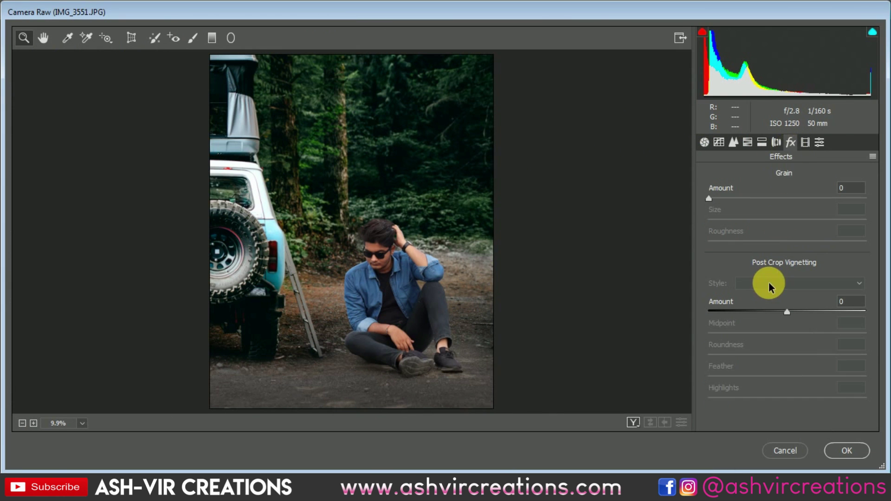
pyautogui.moveTo(780, 316); pyautogui.dragTo(783, 385)
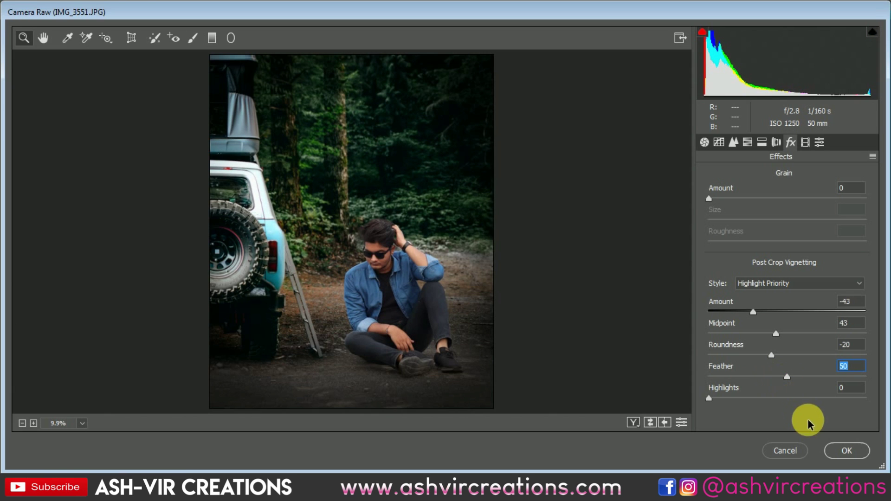
pyautogui.click(847, 451)
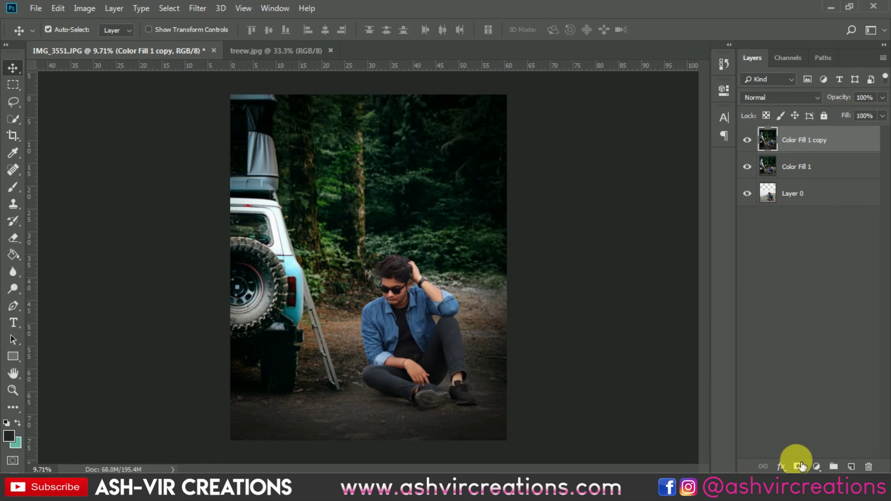
# - Add a mask to Color Fill 1 copy and paint black with a soft 1600 px brush over everything above the foreground ground
pyautogui.click(797, 466)
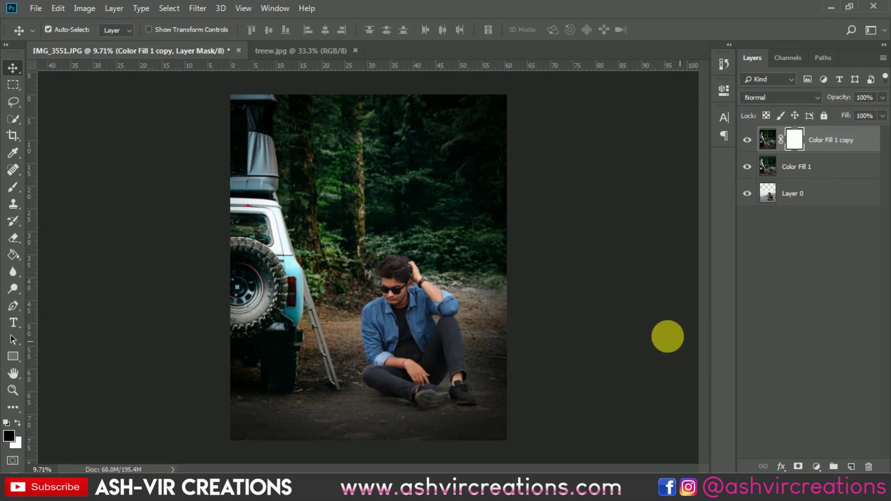
pyautogui.click(14, 187)
pyautogui.moveTo(287, 315); pyautogui.dragTo(332, 304)
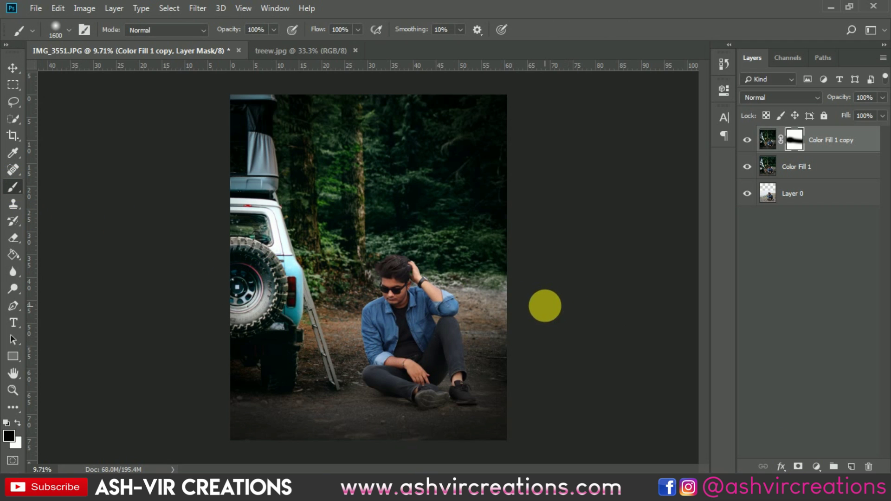
pyautogui.moveTo(583, 330)
pyautogui.mouseDown()
pyautogui.moveTo(548, 306)
pyautogui.moveTo(531, 275)
pyautogui.moveTo(384, 318)
pyautogui.moveTo(264, 288)
pyautogui.moveTo(422, 318)
pyautogui.moveTo(443, 331)
pyautogui.moveTo(248, 242)
pyautogui.moveTo(463, 195)
pyautogui.moveTo(540, 151)
pyautogui.moveTo(618, 145)
pyautogui.moveTo(408, 258)
pyautogui.moveTo(471, 216)
pyautogui.moveTo(275, 215)
pyautogui.moveTo(289, 309)
pyautogui.moveTo(278, 342)
pyautogui.moveTo(265, 336)
pyautogui.moveTo(258, 209)
pyautogui.moveTo(299, 149)
pyautogui.mouseUp()
# - Compare the picture with the masked vignette layer hidden and shown
pyautogui.click(747, 140)
pyautogui.click(747, 139)
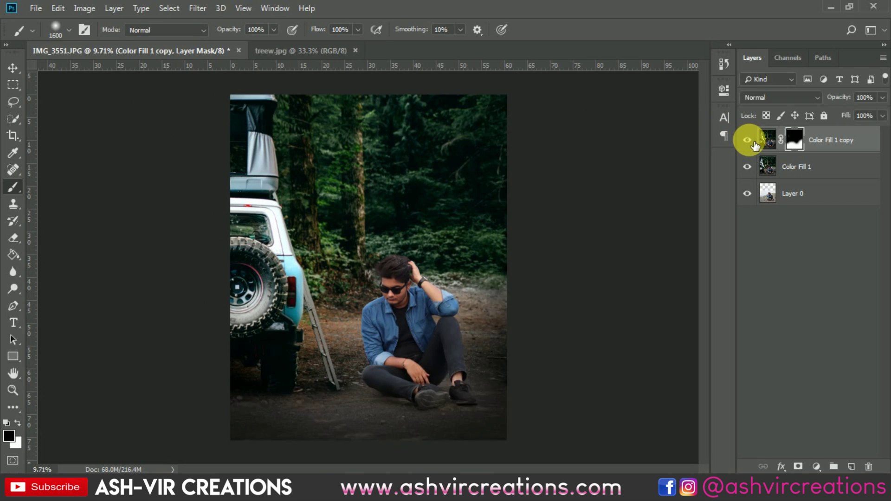
pyautogui.click(755, 142)
pyautogui.click(755, 142)
pyautogui.click(756, 142)
pyautogui.click(756, 143)
pyautogui.click(756, 143)
pyautogui.click(756, 143)
pyautogui.click(757, 143)
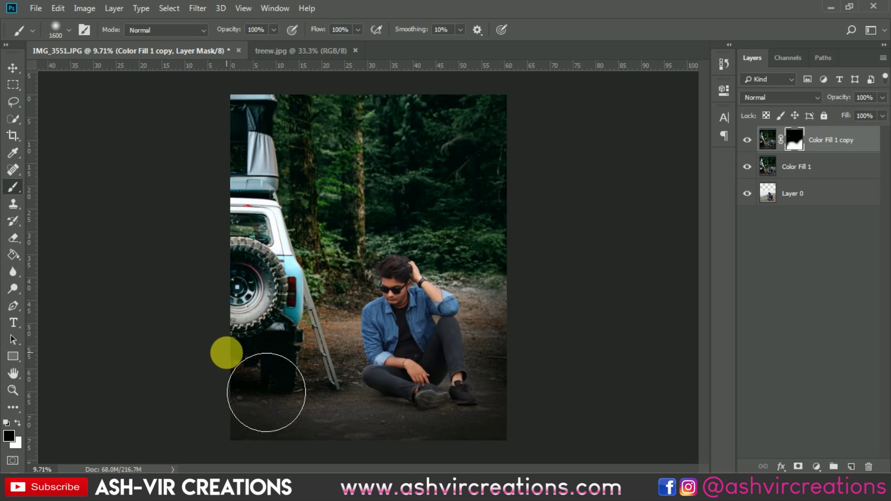
# - Merge Color Fill 1 copy with Color Fill 1 into one layer, leaving Layer 0 separate
pyautogui.keyDown('shift'); pyautogui.click(805, 166); pyautogui.keyUp('shift')
pyautogui.rightClick(805, 165)
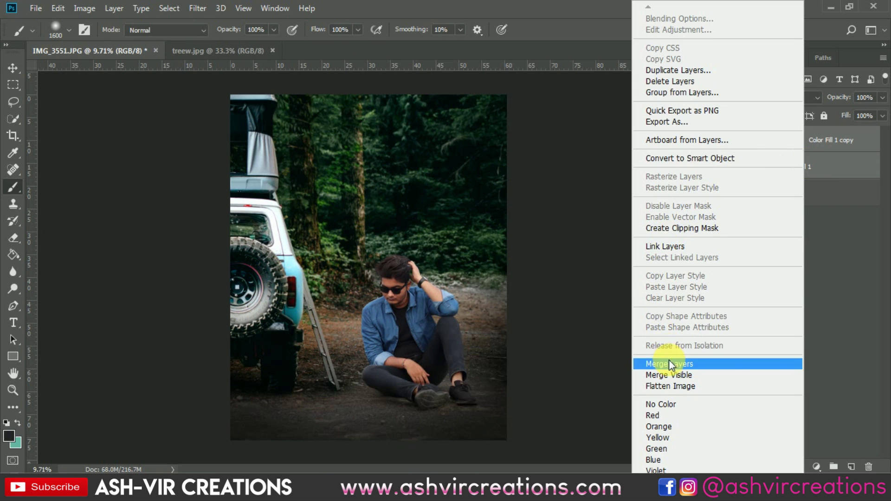
pyautogui.click(669, 361)
pyautogui.press('v')
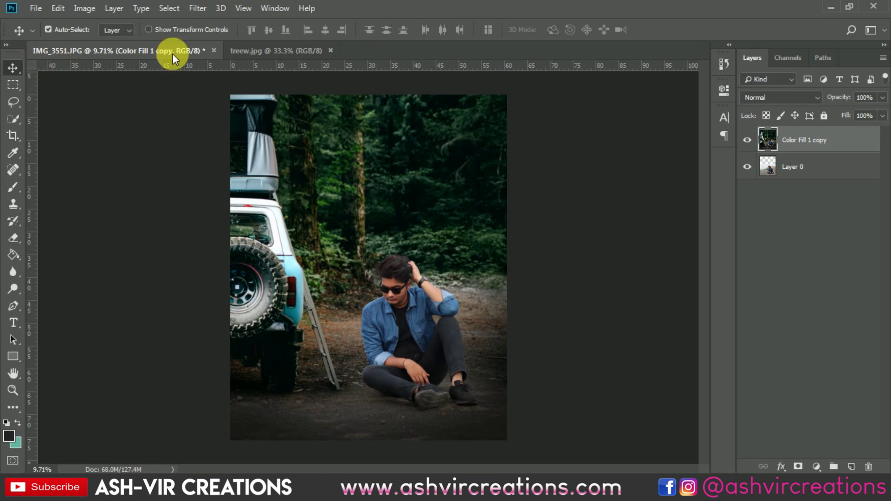
# - Start the Camera Raw filter on the merged layer and set the Blue Primary calibration hue to about -23
pyautogui.click(198, 8)
pyautogui.click(232, 87)
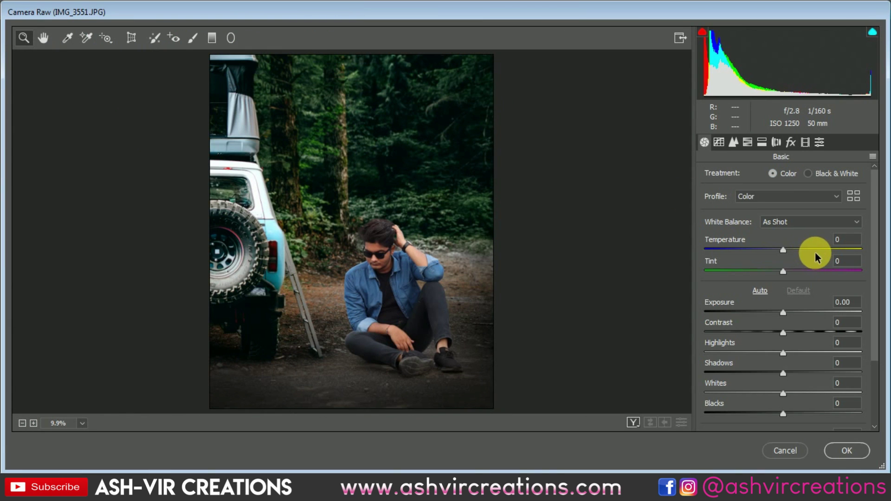
pyautogui.click(805, 142)
pyautogui.moveTo(784, 389); pyautogui.dragTo(764, 387)
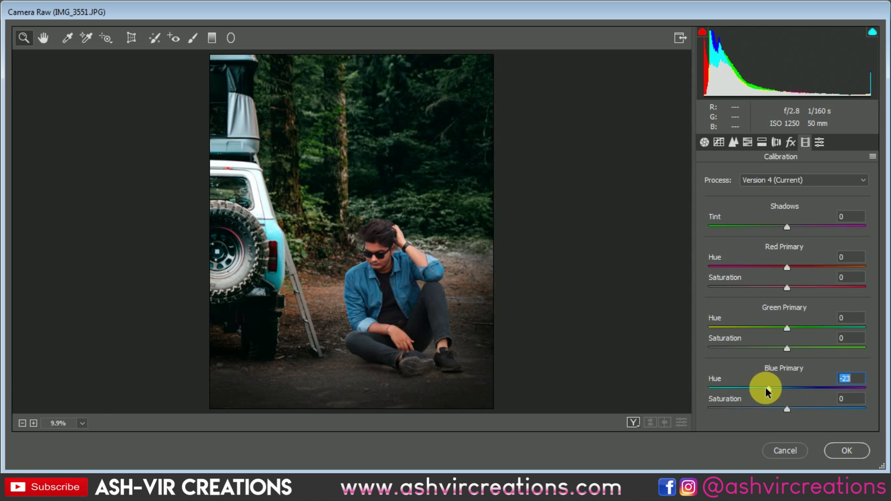
pyautogui.moveTo(765, 388)
pyautogui.mouseDown()
pyautogui.moveTo(785, 388)
pyautogui.moveTo(757, 387)
pyautogui.moveTo(785, 388)
pyautogui.moveTo(765, 388)
pyautogui.mouseUp()
# - Set the basic tones to Contrast +8, Highlights -3, Shadows +37, Whites +10 and Blacks +6
pyautogui.click(704, 142)
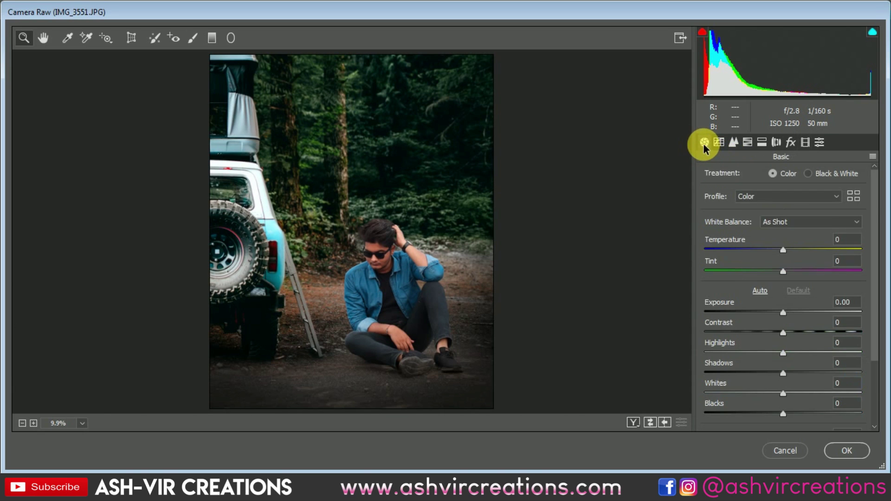
pyautogui.moveTo(788, 334); pyautogui.dragTo(791, 392)
pyautogui.click(783, 395)
pyautogui.scroll(-2, 872, 372)
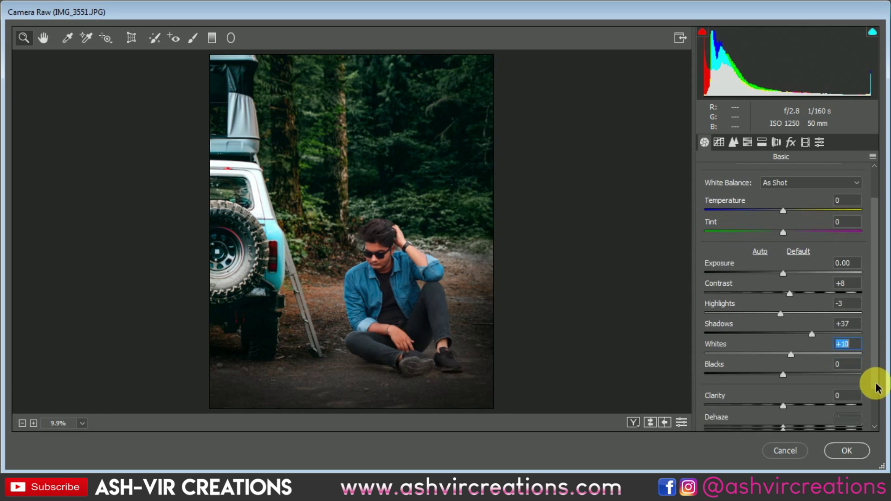
pyautogui.moveTo(784, 369)
pyautogui.mouseDown()
pyautogui.moveTo(797, 368)
pyautogui.moveTo(772, 370)
pyautogui.moveTo(788, 369)
pyautogui.mouseUp()
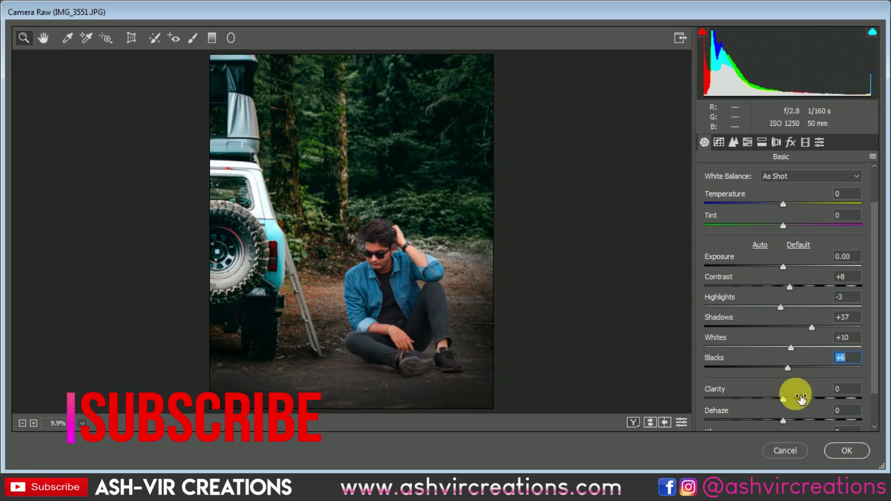
# - Shift the Oranges hue to +15 and fine-tune the Oranges saturation while checking the man's skin tone
pyautogui.click(748, 142)
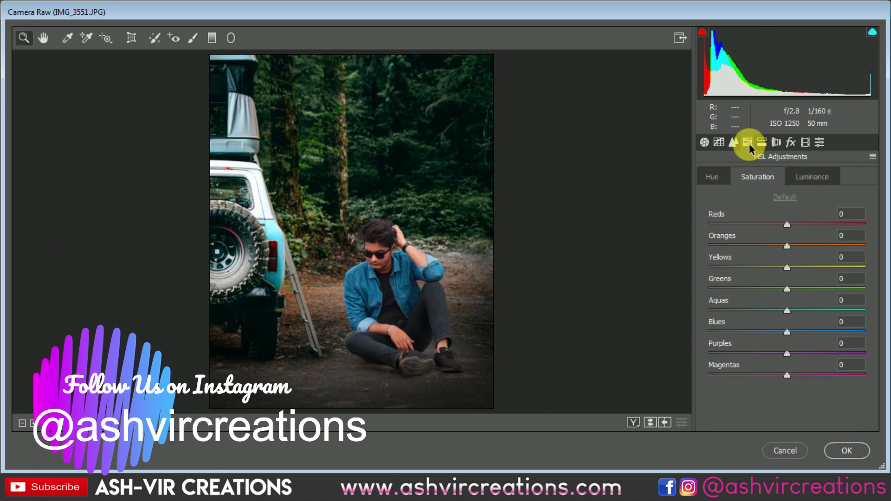
pyautogui.click(723, 178)
pyautogui.moveTo(787, 246)
pyautogui.mouseDown()
pyautogui.moveTo(763, 243)
pyautogui.moveTo(823, 247)
pyautogui.moveTo(784, 249)
pyautogui.moveTo(802, 251)
pyautogui.mouseUp()
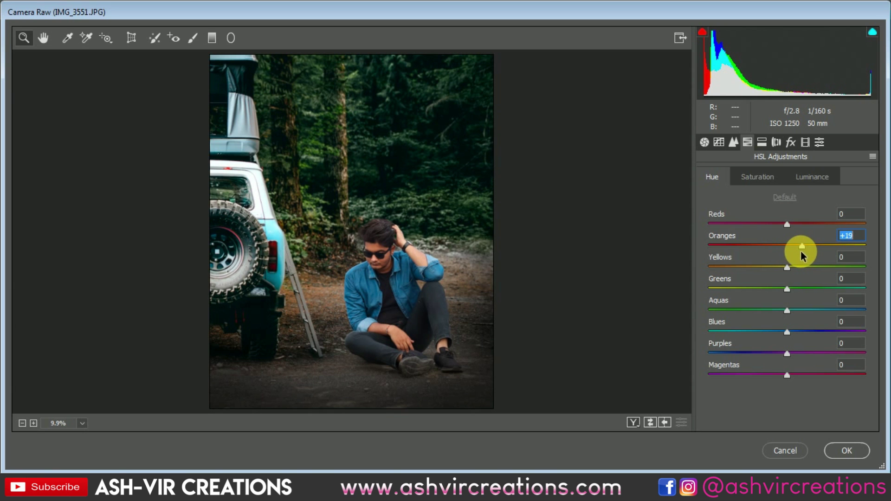
pyautogui.moveTo(382, 258); pyautogui.dragTo(430, 303)
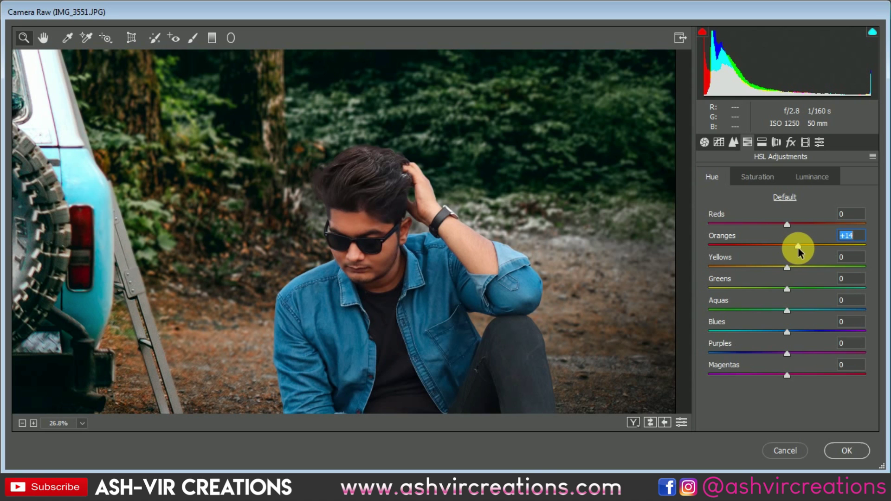
pyautogui.click(757, 177)
pyautogui.moveTo(782, 246)
pyautogui.mouseDown()
pyautogui.moveTo(773, 245)
pyautogui.moveTo(780, 245)
pyautogui.mouseUp()
pyautogui.click(725, 179)
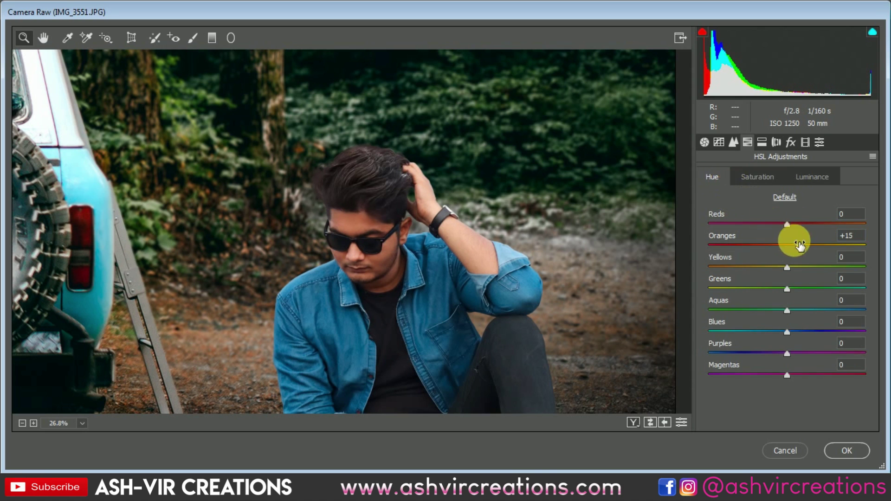
# - Set the Oranges luminance to +28 and the Oranges hue to +13, keeping the Reds hue at 0
pyautogui.click(808, 172)
pyautogui.moveTo(791, 244)
pyautogui.mouseDown()
pyautogui.moveTo(814, 245)
pyautogui.moveTo(805, 246)
pyautogui.mouseUp()
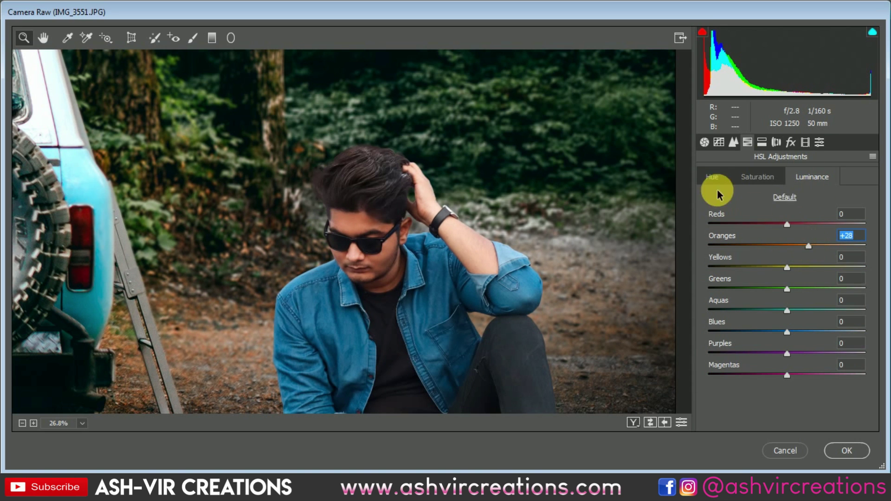
pyautogui.click(702, 178)
pyautogui.moveTo(794, 247); pyautogui.dragTo(793, 227)
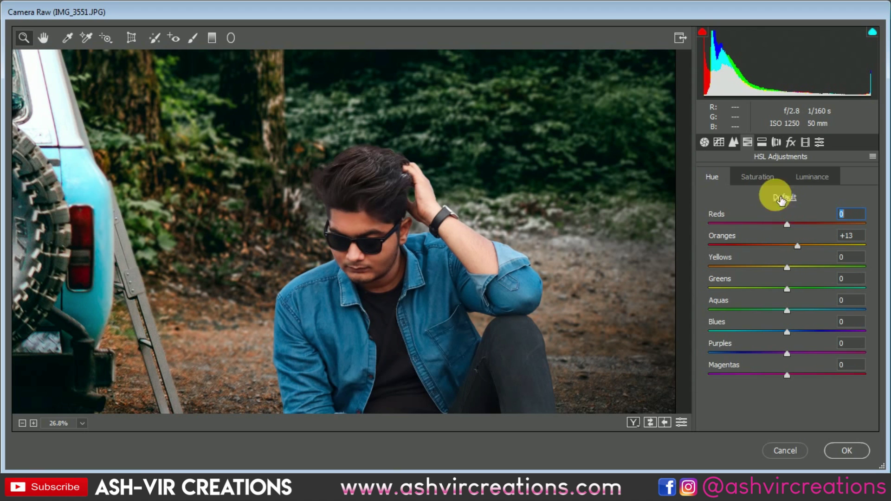
# - Brighten the red tones by setting the Reds luminance to +25, judging the effect on the man's skin
pyautogui.hotkey('ctrl', '0')
pyautogui.moveTo(373, 277)
pyautogui.mouseDown()
pyautogui.moveTo(320, 147)
pyautogui.moveTo(373, 288)
pyautogui.mouseUp()
pyautogui.click(804, 177)
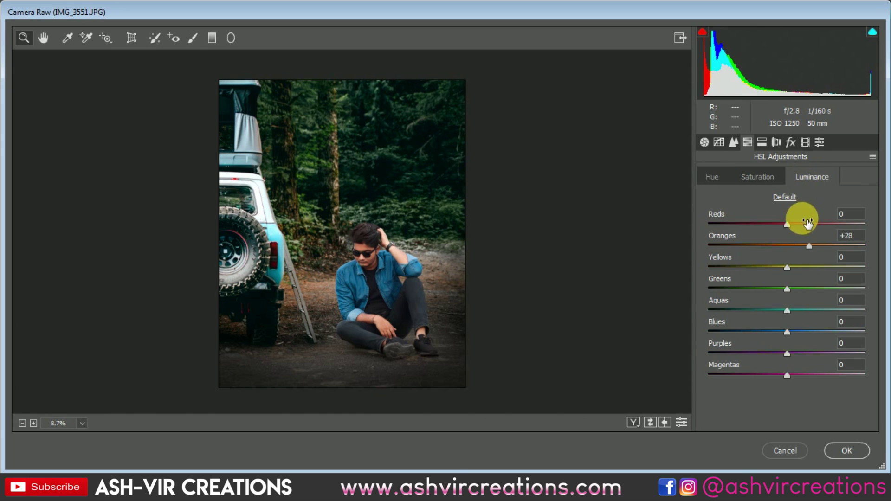
pyautogui.moveTo(802, 224)
pyautogui.mouseDown()
pyautogui.moveTo(784, 223)
pyautogui.moveTo(863, 224)
pyautogui.moveTo(794, 224)
pyautogui.mouseUp()
pyautogui.moveTo(272, 265); pyautogui.dragTo(397, 288)
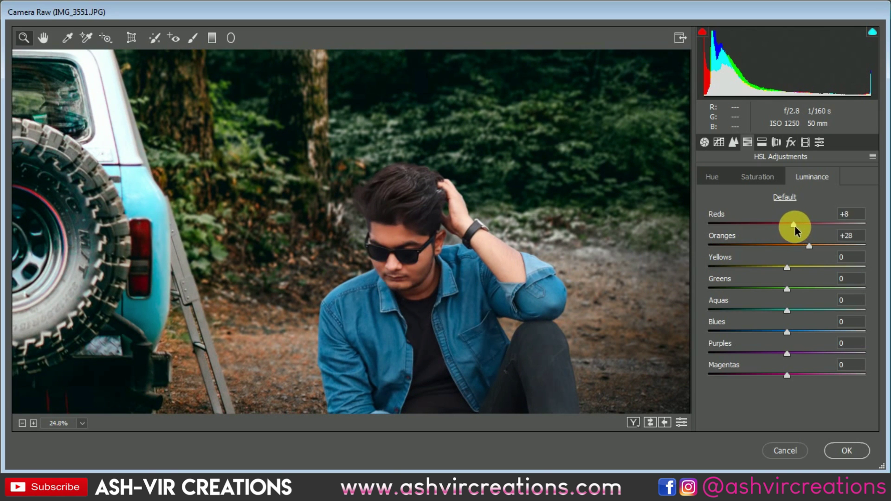
pyautogui.moveTo(777, 227); pyautogui.dragTo(806, 231)
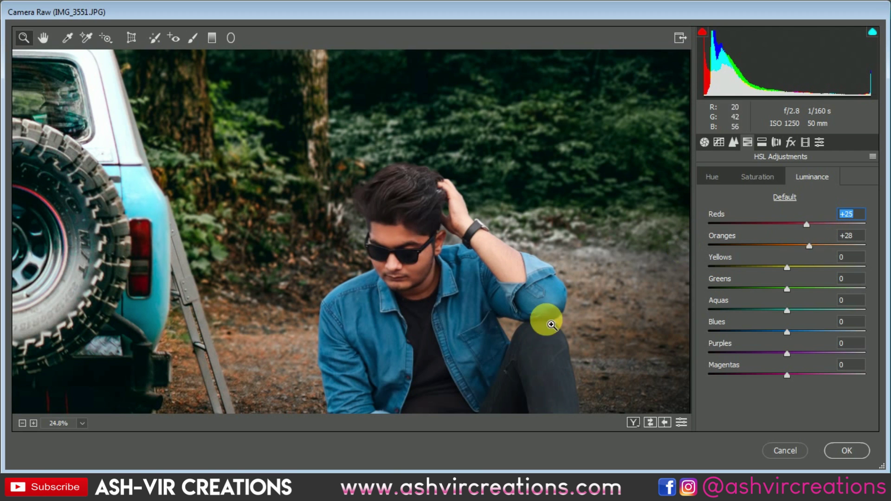
# - Shift the foliage colours by setting the Yellows hue to -100 and the Greens hue to +20
pyautogui.scroll(-4, 478, 272)
pyautogui.scroll(2, 364, 269)
pyautogui.scroll(-2, 371, 232)
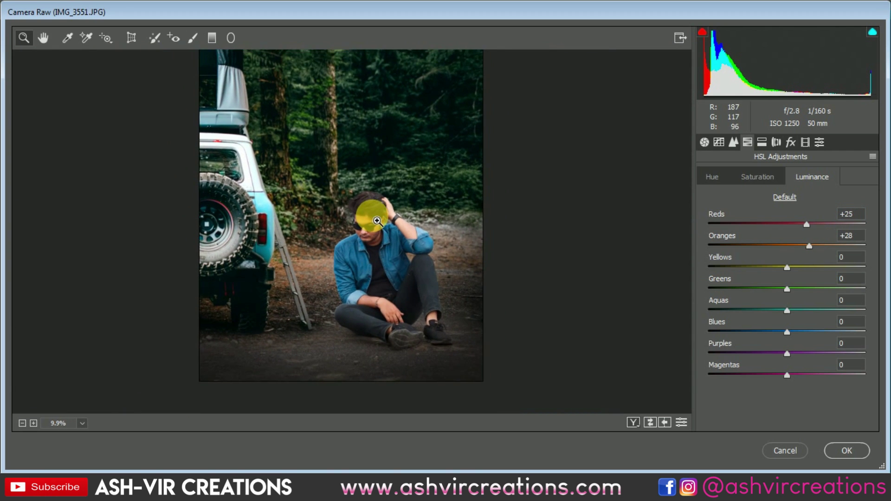
pyautogui.click(712, 178)
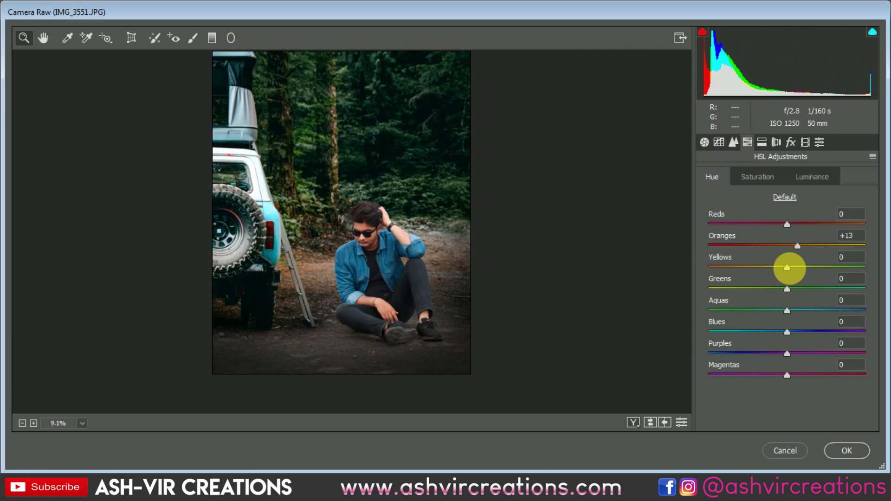
pyautogui.moveTo(789, 268); pyautogui.dragTo(636, 272)
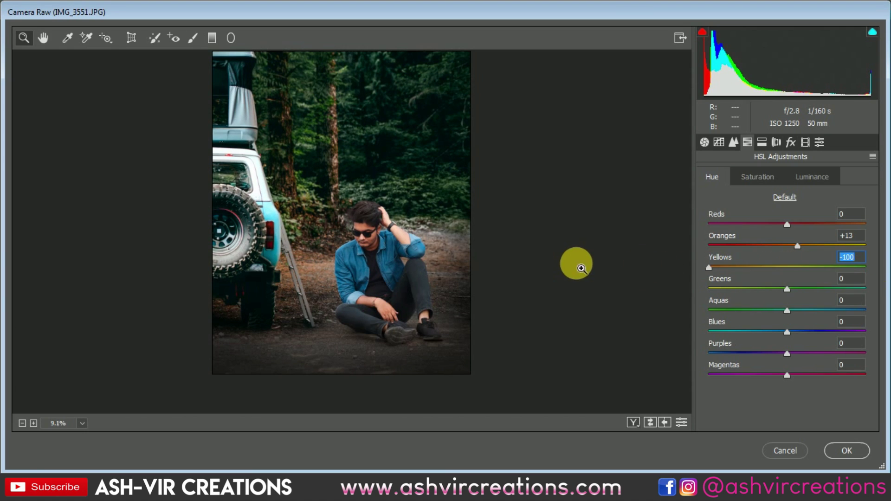
pyautogui.moveTo(787, 288); pyautogui.dragTo(819, 296)
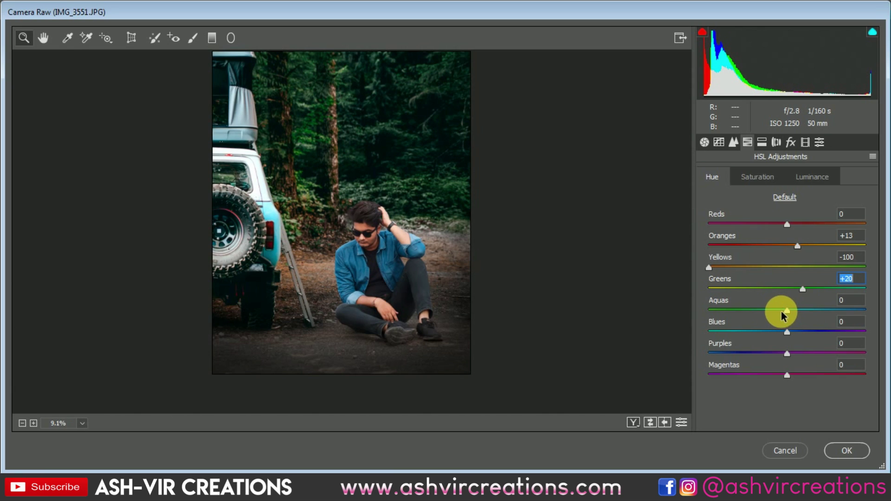
# - Check the man and the forest up close, and set the Aquas hue to +17 and the Blues hue to -7
pyautogui.moveTo(392, 135); pyautogui.dragTo(446, 158)
pyautogui.hotkey('ctrl', '0')
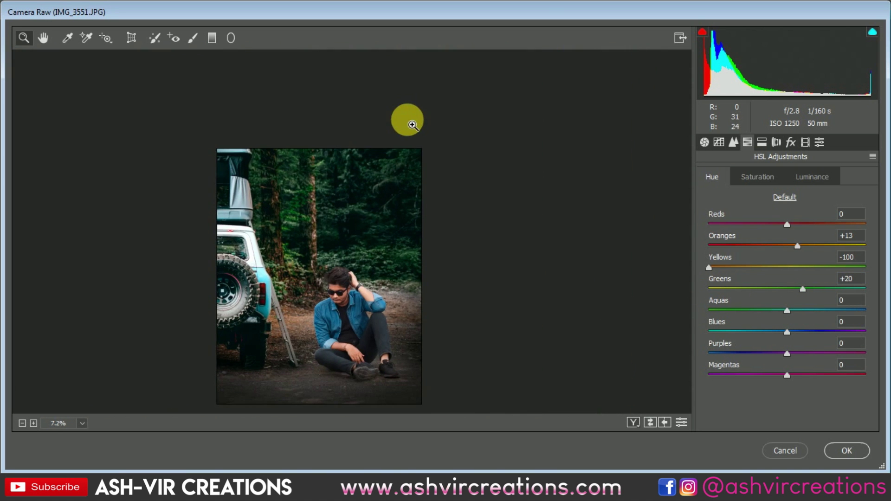
pyautogui.moveTo(338, 283); pyautogui.dragTo(413, 364)
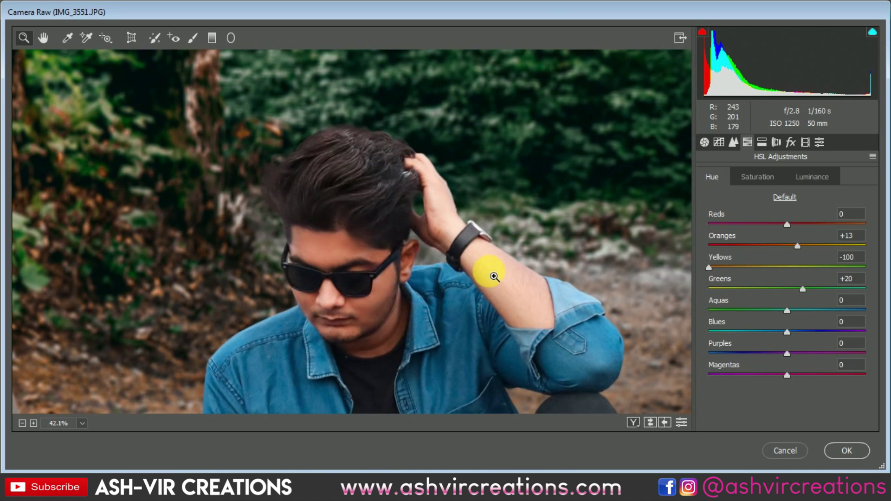
pyautogui.hotkey('ctrl', '0')
pyautogui.moveTo(403, 213); pyautogui.dragTo(430, 236)
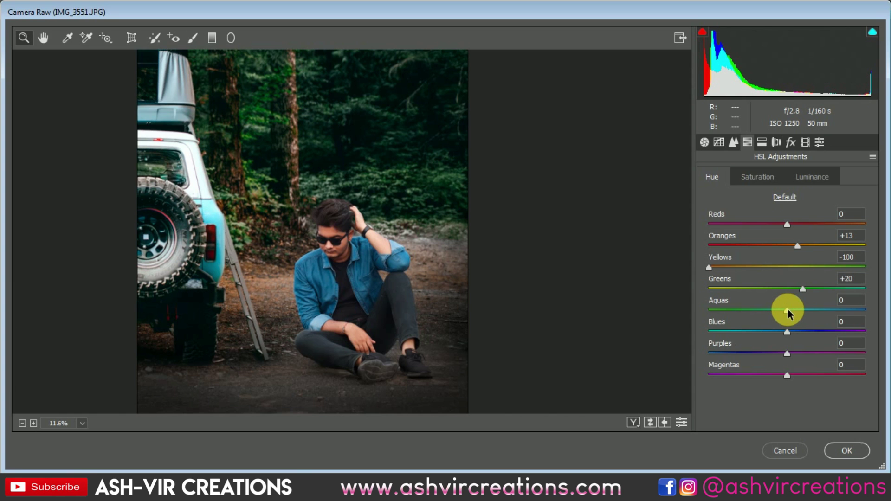
pyautogui.moveTo(788, 311); pyautogui.dragTo(787, 333)
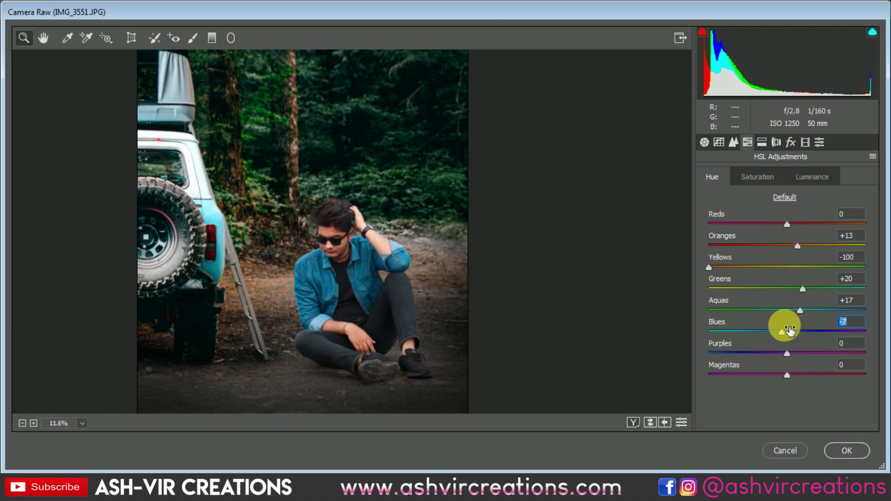
pyautogui.scroll(1, 398, 259)
pyautogui.scroll(-2, 368, 264)
pyautogui.scroll(1, 314, 224)
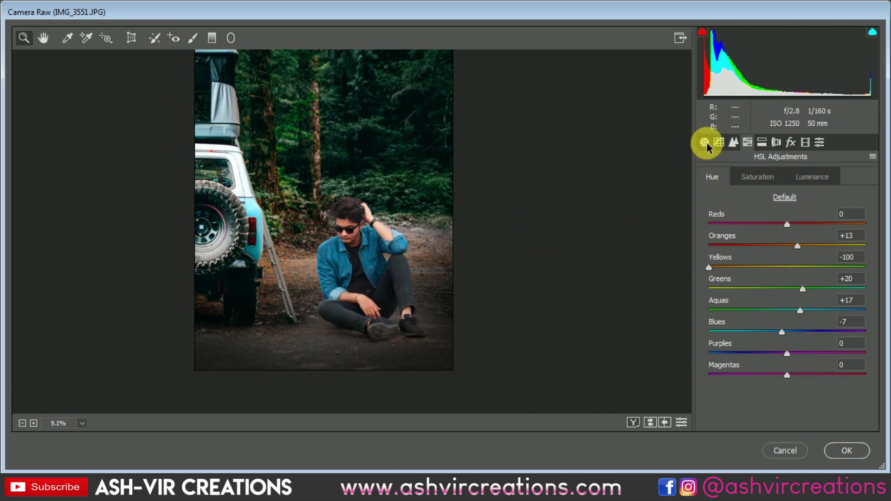
# - Adjust the Blue channel's tone curve with a point at input 62, output 65 and another at input 193, output 198
pyautogui.click(731, 143)
pyautogui.click(719, 143)
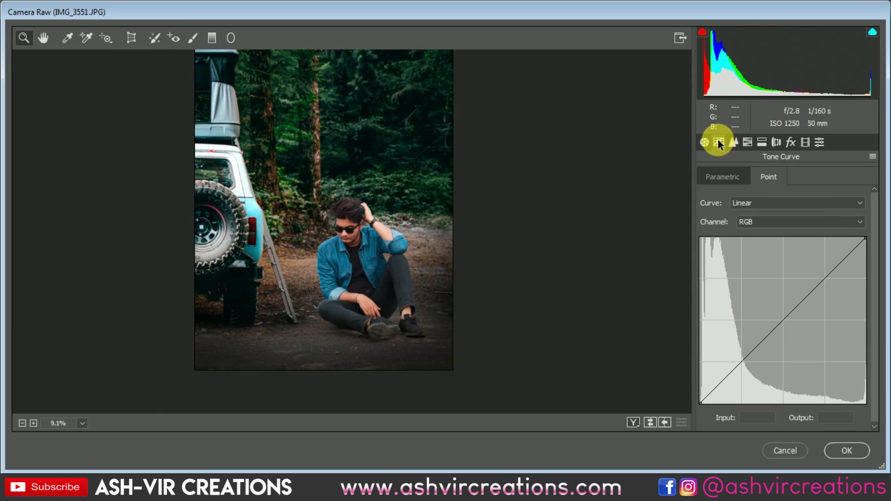
pyautogui.click(769, 223)
pyautogui.click(751, 263)
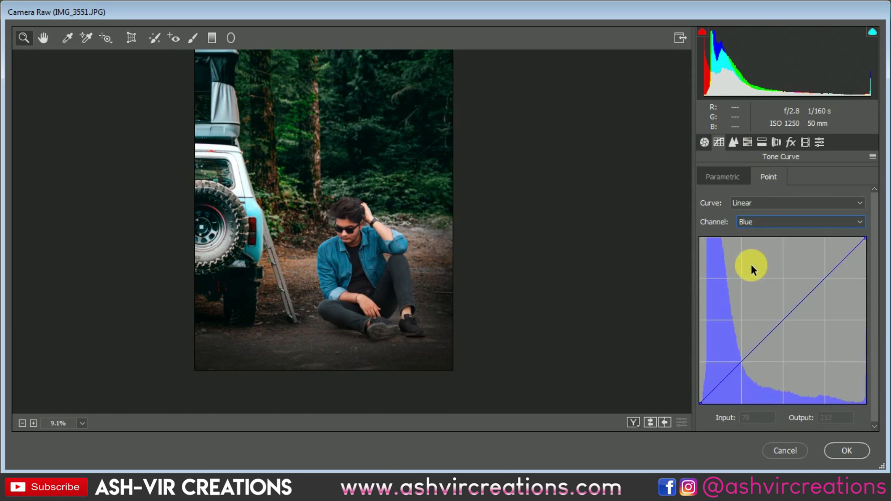
pyautogui.moveTo(741, 361); pyautogui.dragTo(740, 360)
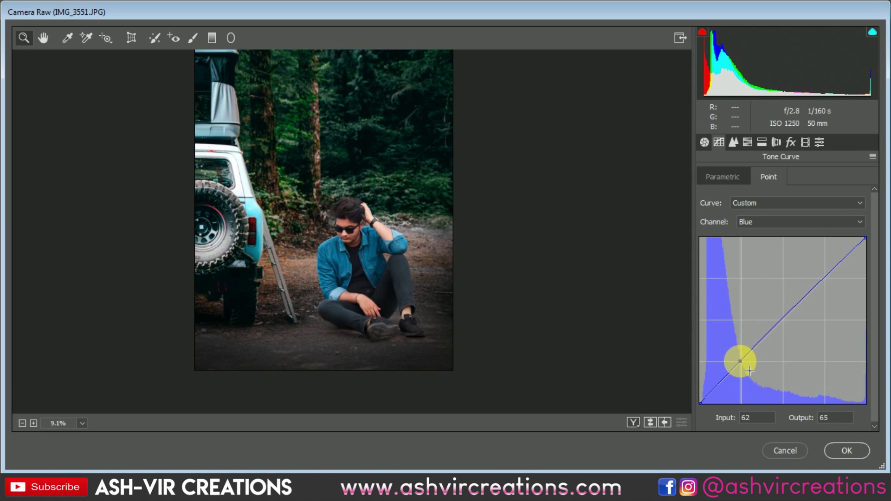
pyautogui.click(827, 280)
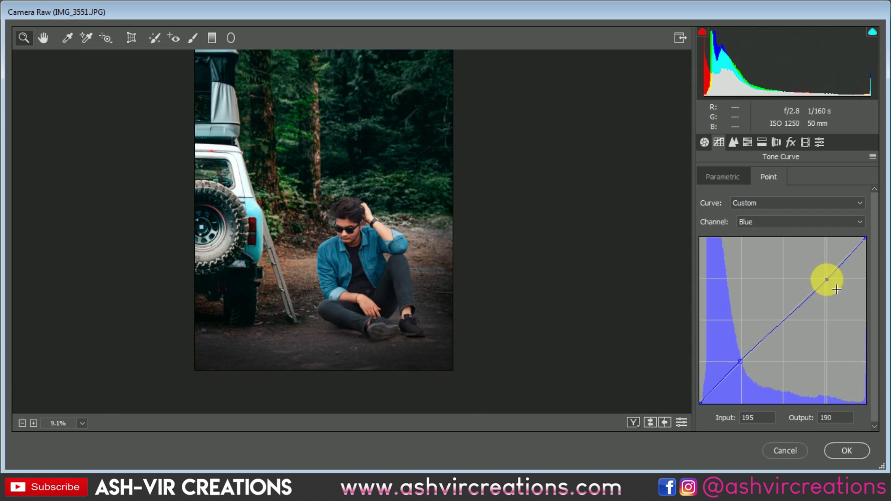
pyautogui.moveTo(836, 288); pyautogui.dragTo(833, 285)
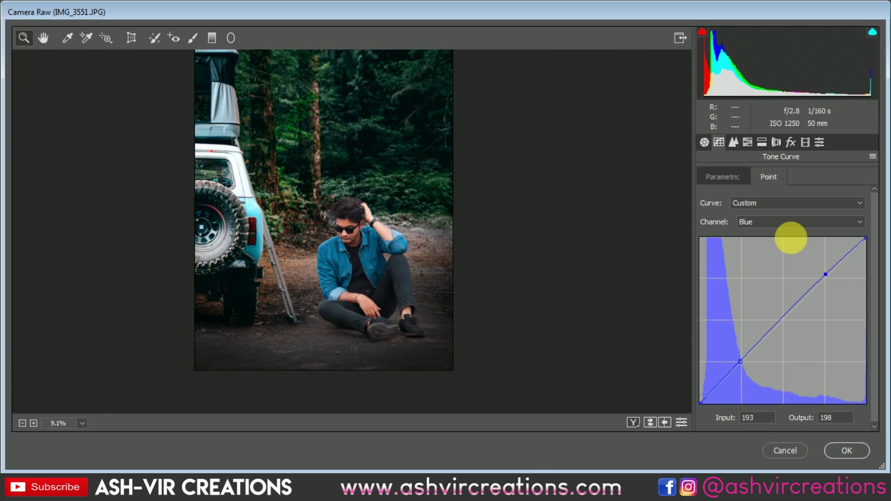
# - Shift the skin tones by setting the Oranges hue to +22, judging the effect up close and on the whole image
pyautogui.click(337, 231)
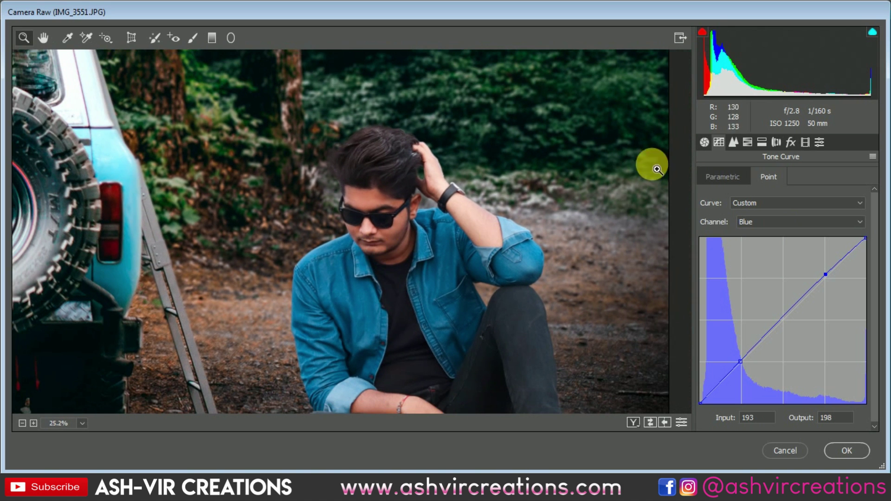
pyautogui.click(762, 142)
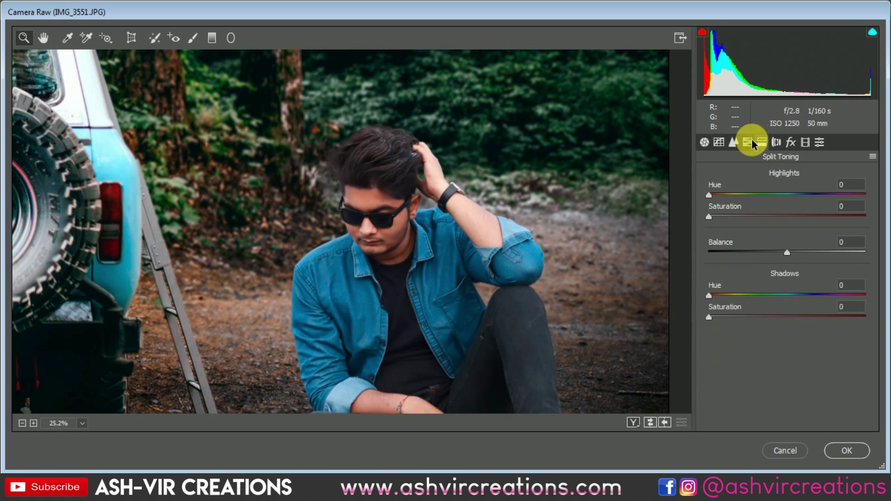
pyautogui.click(747, 142)
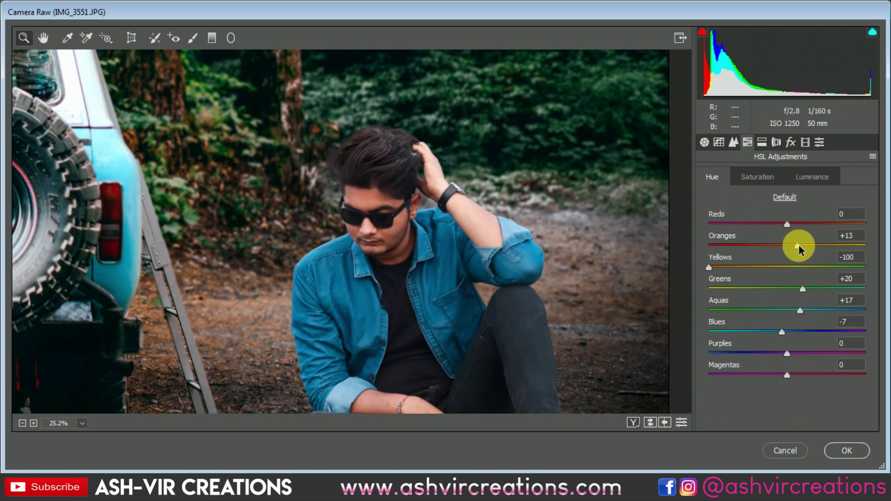
pyautogui.moveTo(808, 246); pyautogui.dragTo(806, 246)
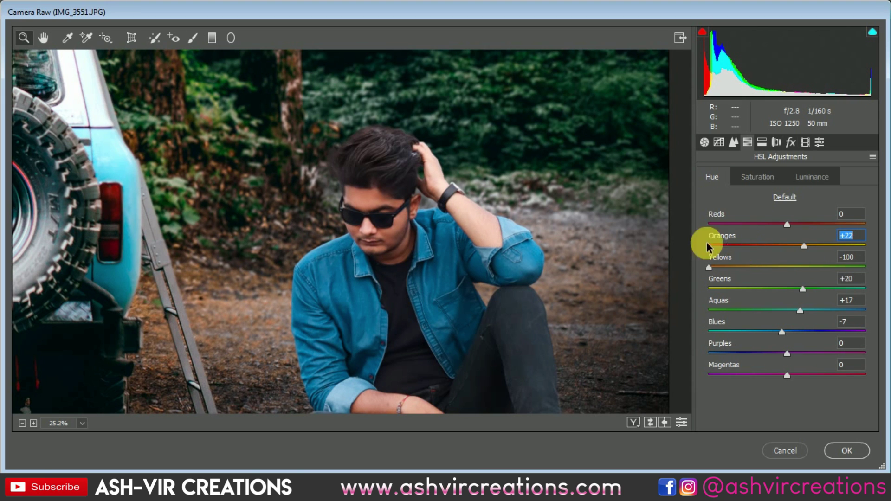
pyautogui.hotkey('ctrl', '0')
pyautogui.keyDown('alt'); pyautogui.click(362, 243); pyautogui.keyUp('alt')
pyautogui.keyDown('alt'); pyautogui.click(318, 209); pyautogui.keyUp('alt')
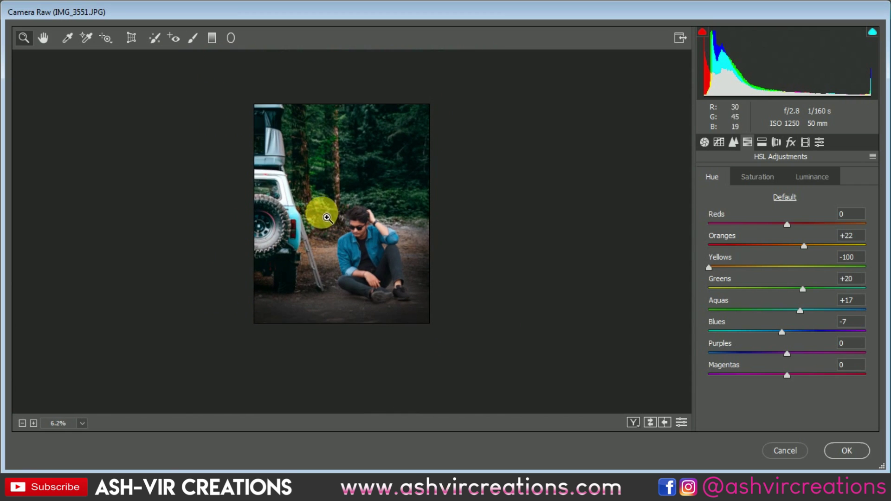
pyautogui.click(332, 195)
pyautogui.click(733, 142)
pyautogui.click(704, 142)
pyautogui.click(761, 142)
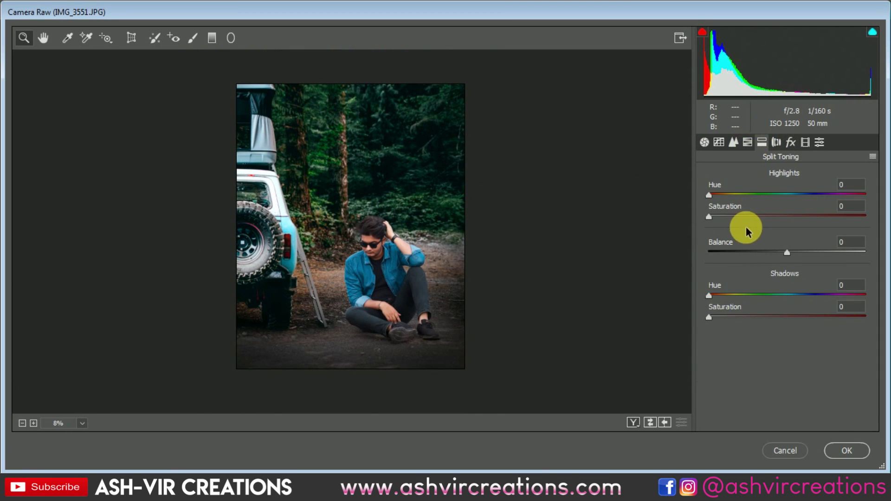
pyautogui.click(748, 143)
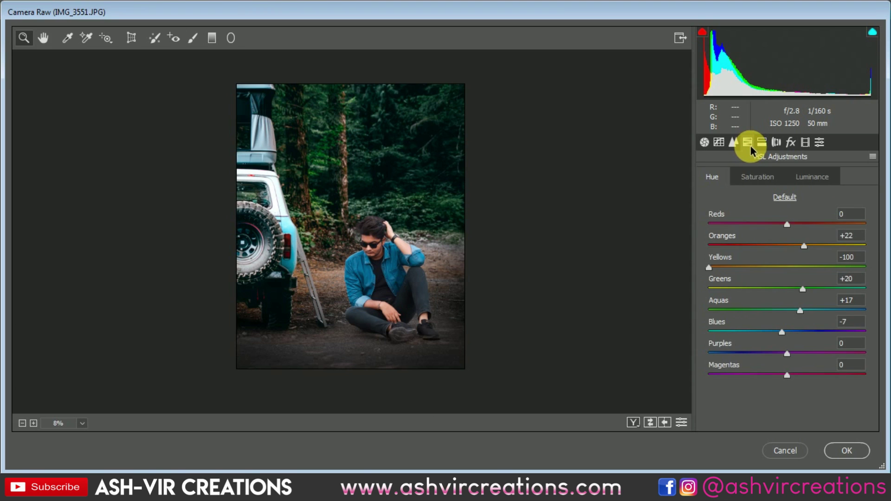
pyautogui.click(787, 142)
pyautogui.click(777, 143)
pyautogui.click(790, 142)
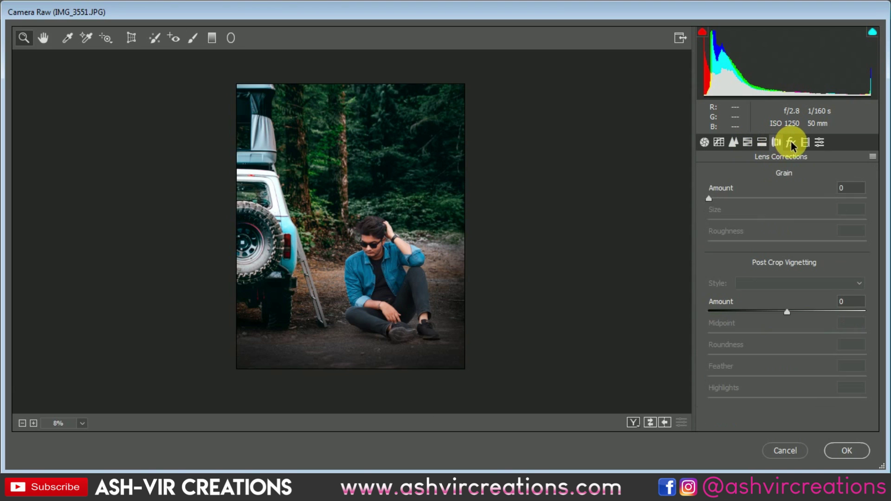
pyautogui.click(805, 143)
pyautogui.click(762, 142)
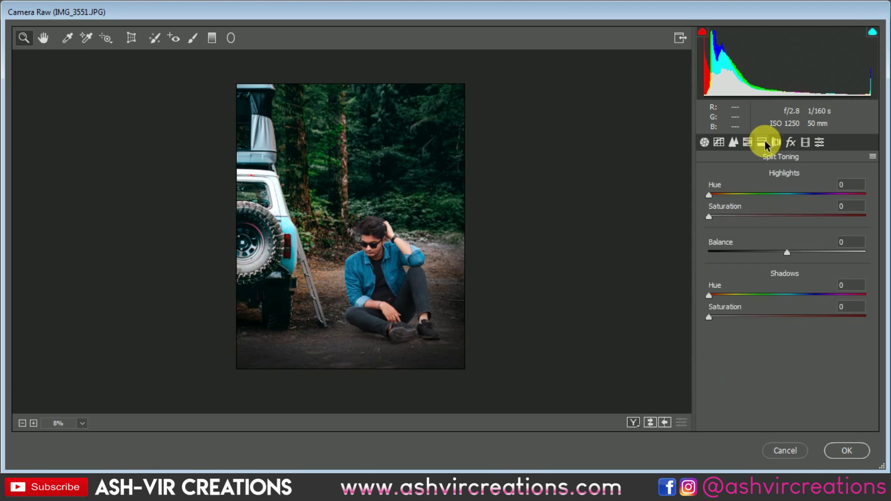
pyautogui.click(748, 143)
# - Set the sharpening amount to 23 and the clarity to +8, and apply the Camera Raw adjustments
pyautogui.click(733, 142)
pyautogui.moveTo(726, 199); pyautogui.dragTo(730, 200)
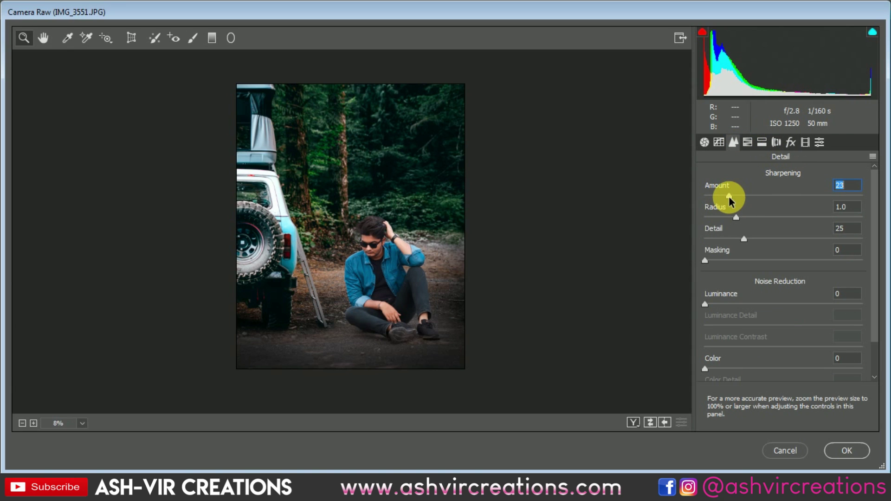
pyautogui.click(704, 142)
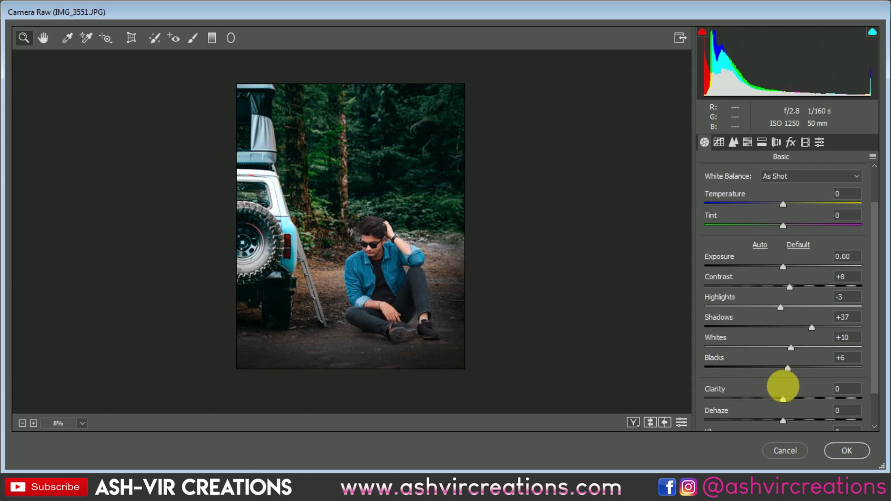
pyautogui.moveTo(789, 395)
pyautogui.mouseDown()
pyautogui.moveTo(801, 399)
pyautogui.moveTo(789, 398)
pyautogui.mouseUp()
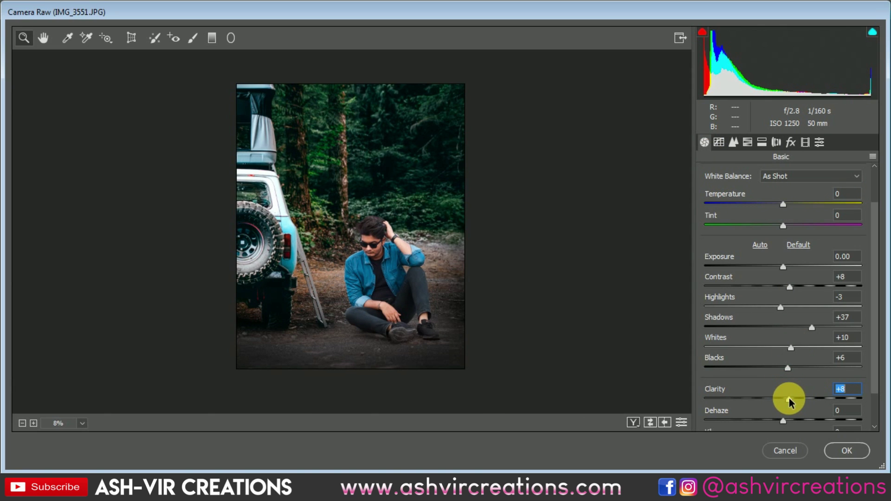
pyautogui.click(841, 450)
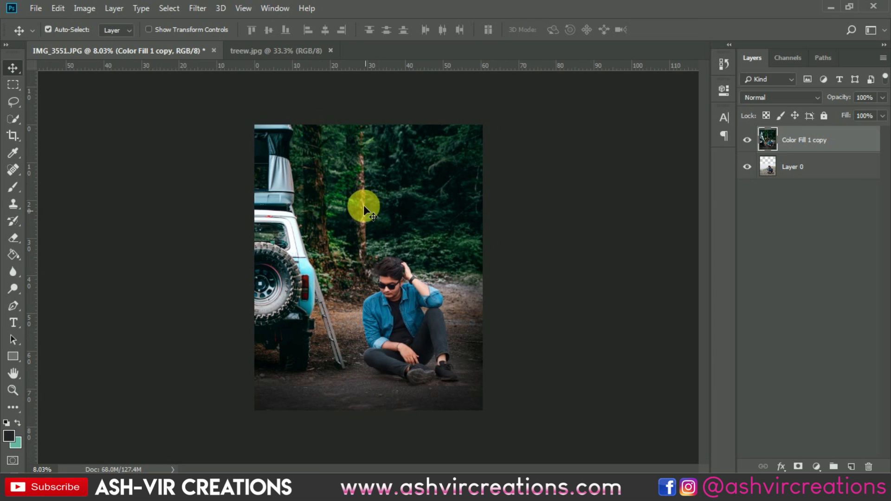
# - Open the falling leaves image 9.png and copy its leaves into the IMG_3551.JPG composite above the graded layer
pyautogui.click(37, 8)
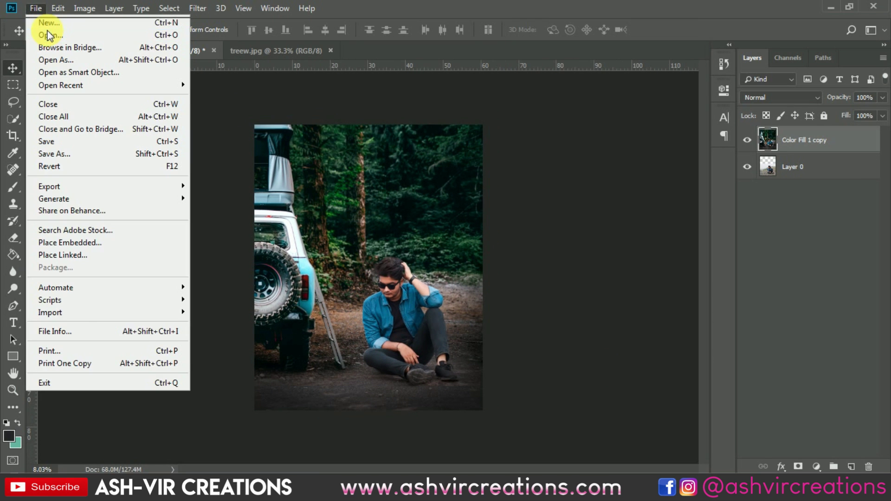
pyautogui.click(48, 35)
pyautogui.doubleClick(312, 108)
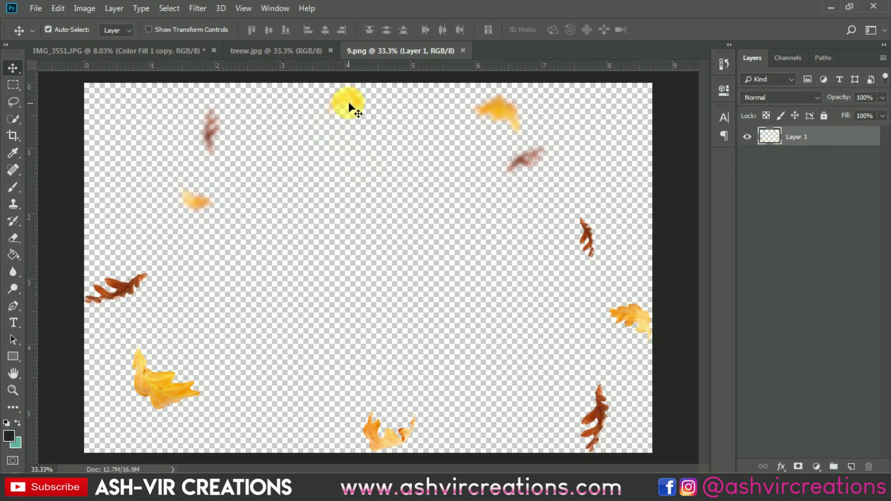
pyautogui.moveTo(349, 107); pyautogui.dragTo(413, 220)
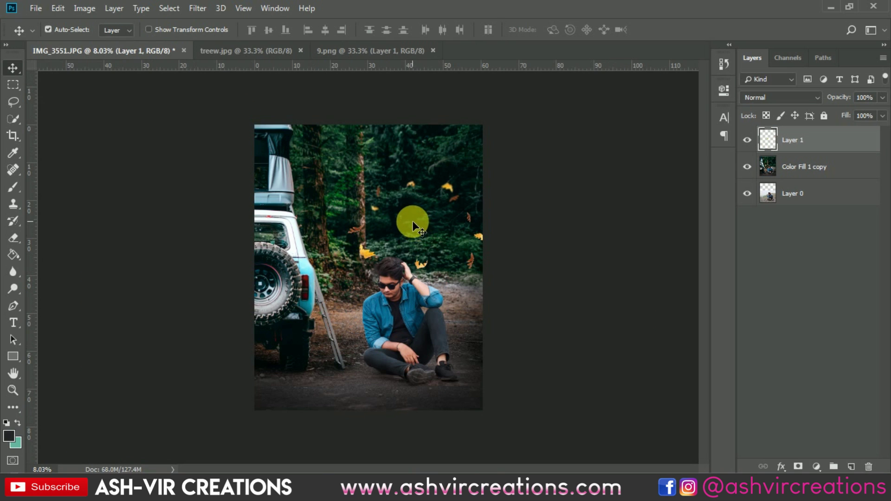
# - Enlarge the leaves layer to about 169% and rotate it counterclockwise so the leaves fall across the forest and around the man
pyautogui.hotkey('ctrl', '0')
pyautogui.hotkey('ctrl', 't')
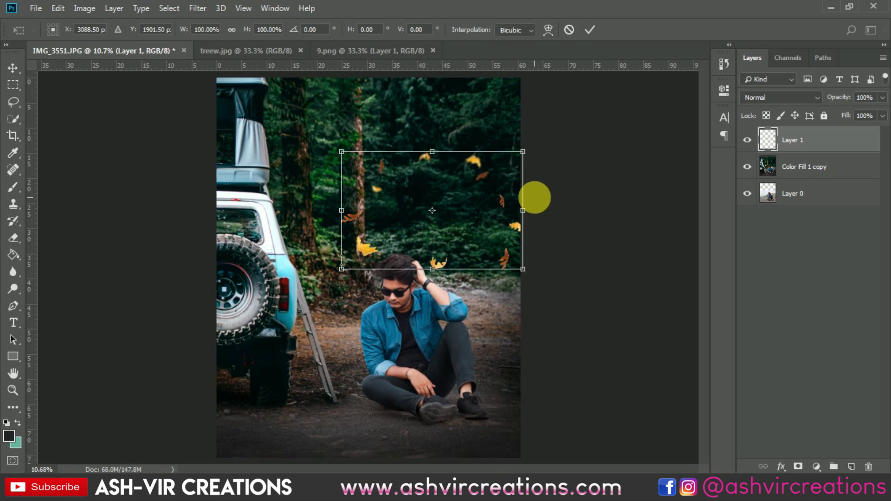
pyautogui.moveTo(502, 199); pyautogui.dragTo(481, 276)
pyautogui.moveTo(508, 238); pyautogui.dragTo(461, 173)
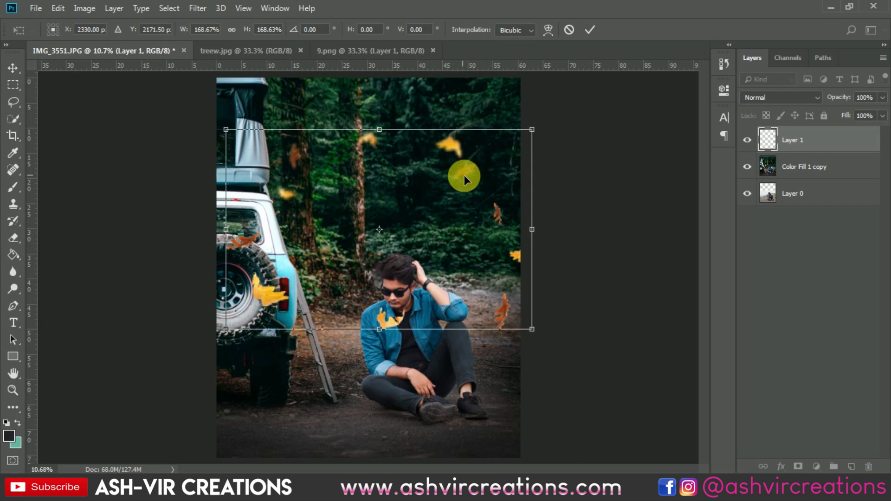
pyautogui.moveTo(567, 157); pyautogui.dragTo(450, 160)
pyautogui.press('Return')
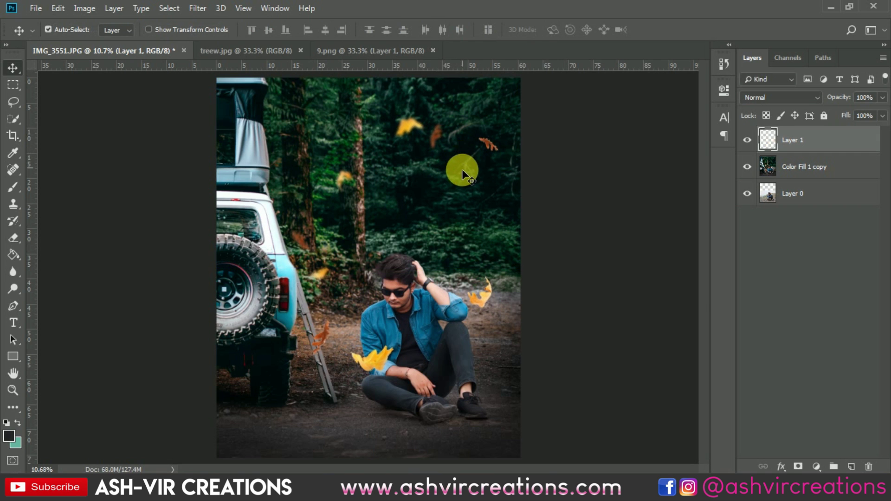
# - Erase the yellow leaf over the man's sleeve and the one beside his raised elbow
pyautogui.scroll(2, 459, 165)
pyautogui.moveTo(463, 218); pyautogui.dragTo(487, 139)
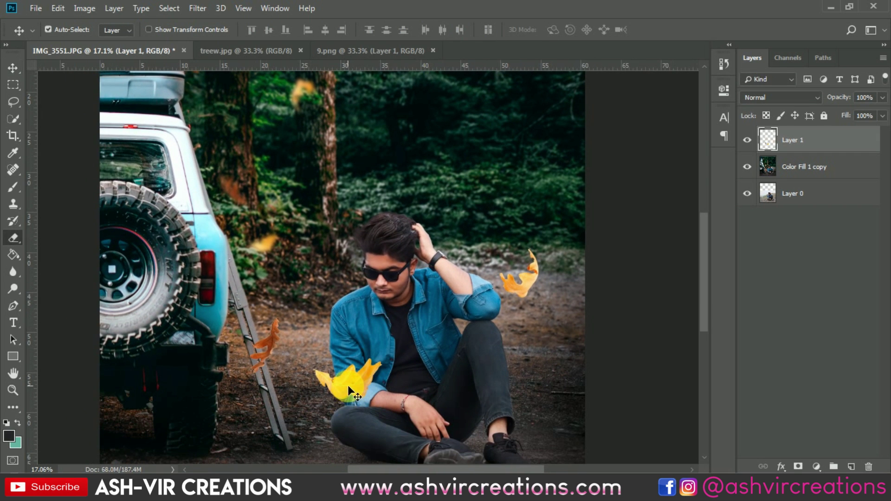
pyautogui.press('e')
pyautogui.moveTo(348, 385)
pyautogui.mouseDown()
pyautogui.moveTo(324, 394)
pyautogui.moveTo(357, 378)
pyautogui.mouseUp()
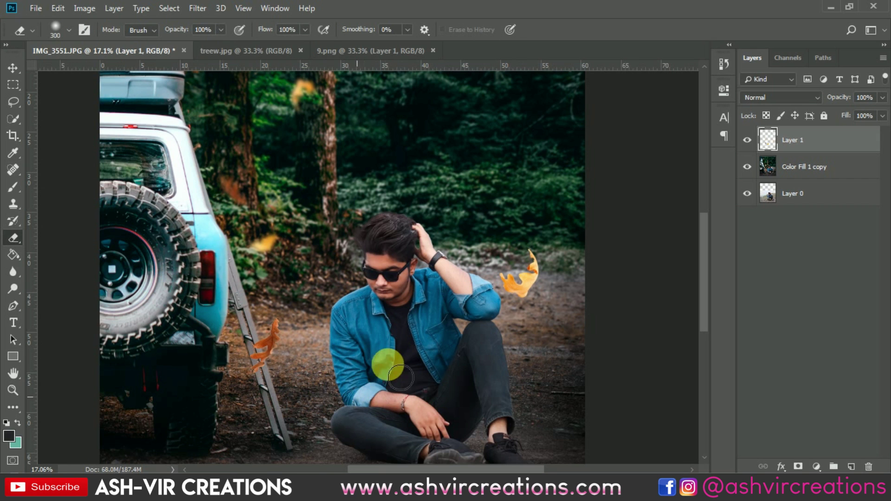
pyautogui.scroll(-2, 405, 358)
pyautogui.scroll(2, 465, 308)
pyautogui.moveTo(497, 260)
pyautogui.mouseDown()
pyautogui.moveTo(483, 260)
pyautogui.moveTo(497, 260)
pyautogui.mouseUp()
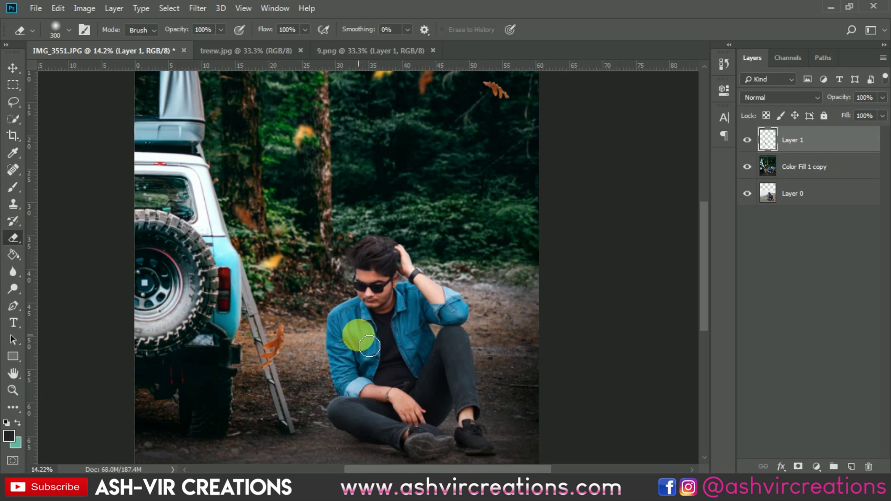
pyautogui.scroll(-2, 383, 341)
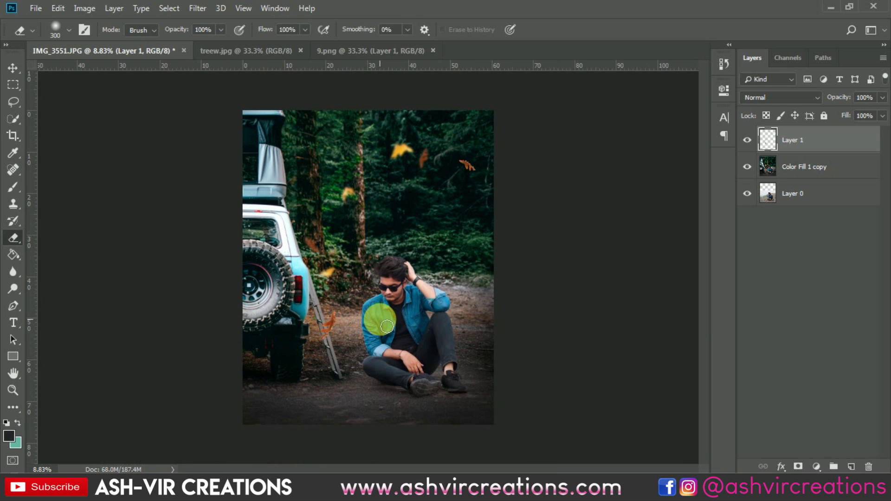
# - Move the remaining leaves slightly up and to the right, and merge their layer with the Color Fill 1 copy layer
pyautogui.press('v')
pyautogui.scroll(1, 383, 299)
pyautogui.moveTo(486, 144); pyautogui.dragTo(502, 129)
pyautogui.scroll(-1, 490, 138)
pyautogui.scroll(1, 482, 140)
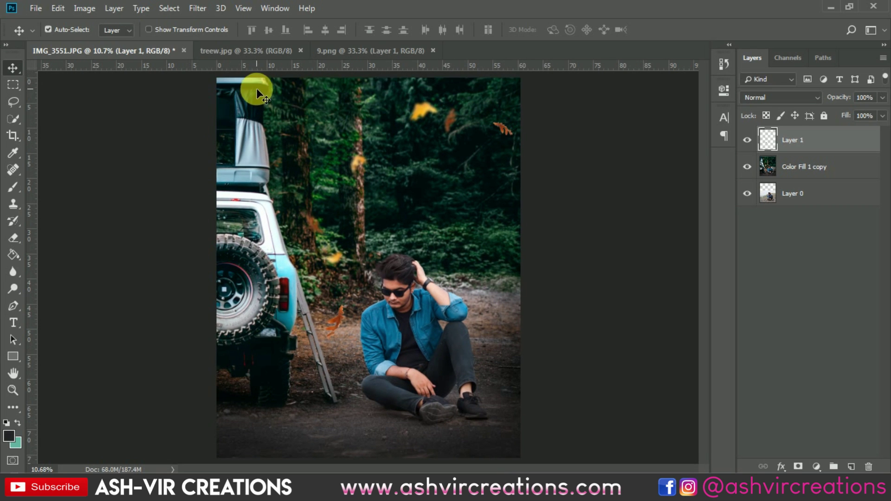
pyautogui.keyDown('shift'); pyautogui.click(807, 169); pyautogui.keyUp('shift')
pyautogui.hotkey('ctrl', 'e')
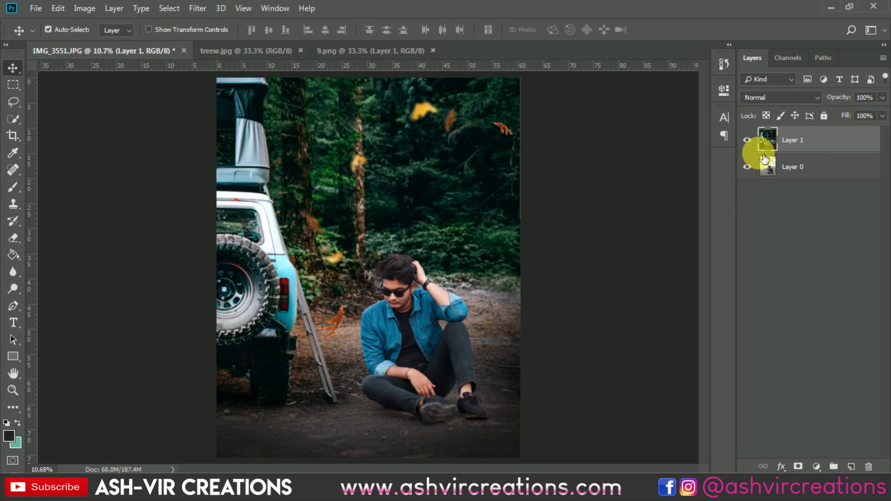
# - Compare the finished composite with the original photo by repeatedly hiding and showing the merged layer, and examine the man up close
pyautogui.click(747, 139)
pyautogui.scroll(-2, 633, 188)
pyautogui.scroll(1, 644, 180)
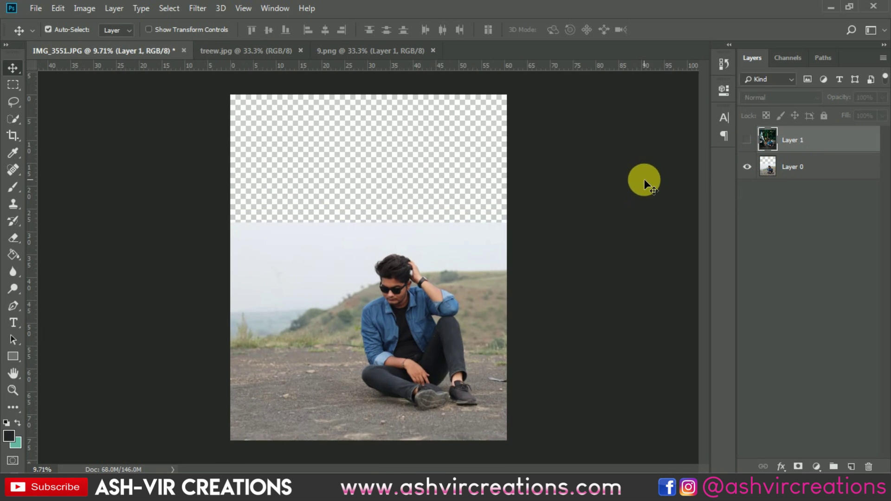
pyautogui.click(747, 140)
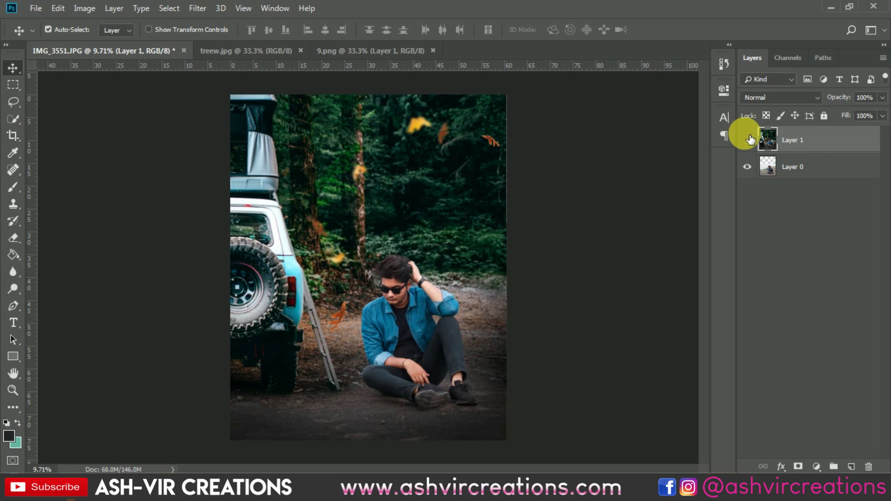
pyautogui.click(747, 139)
pyautogui.click(748, 140)
pyautogui.click(748, 139)
pyautogui.click(747, 140)
pyautogui.click(748, 140)
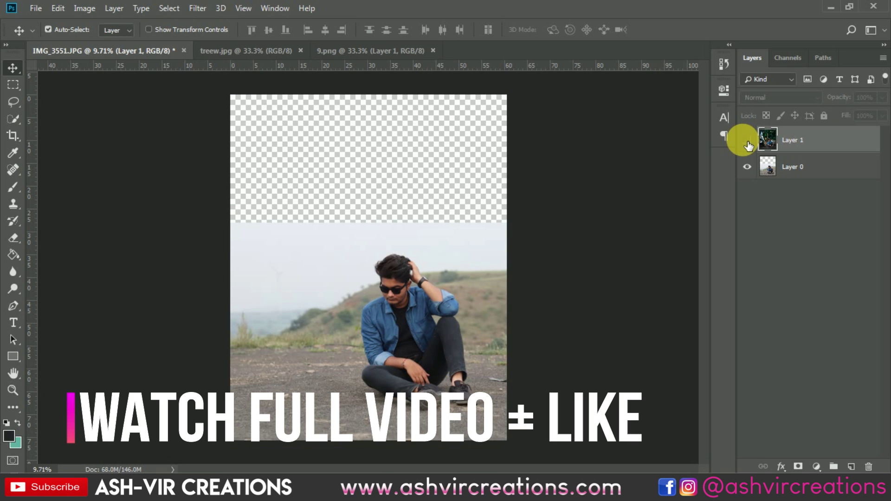
pyautogui.click(748, 140)
pyautogui.click(747, 139)
pyautogui.click(748, 140)
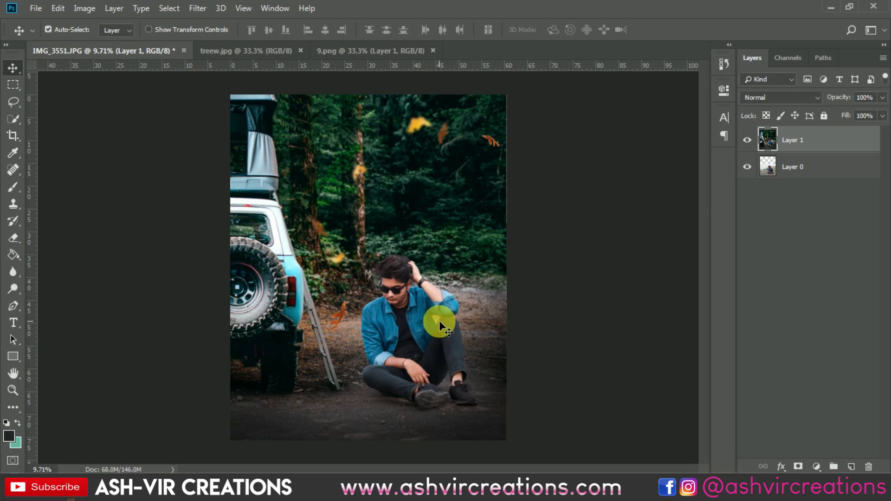
pyautogui.scroll(3, 441, 322)
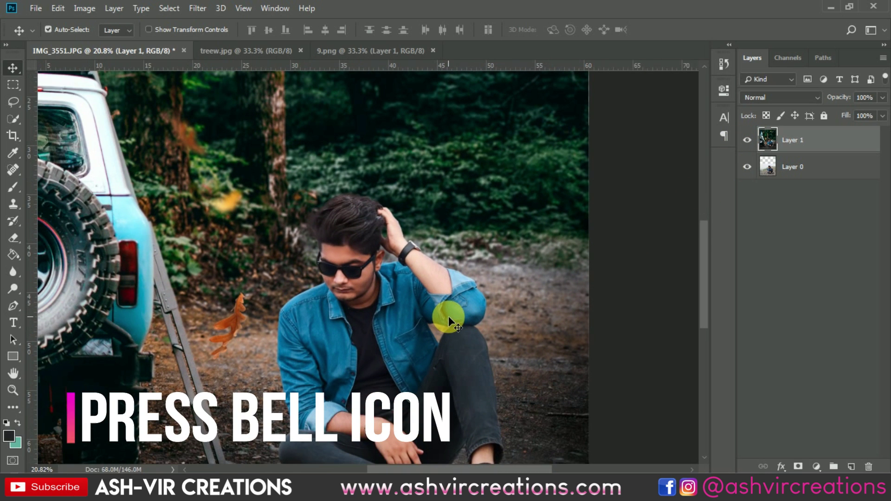
# - Inspect the finished composite up close around the man's hair, face and the forest behind him, and return to the whole image
pyautogui.scroll(2, 295, 245)
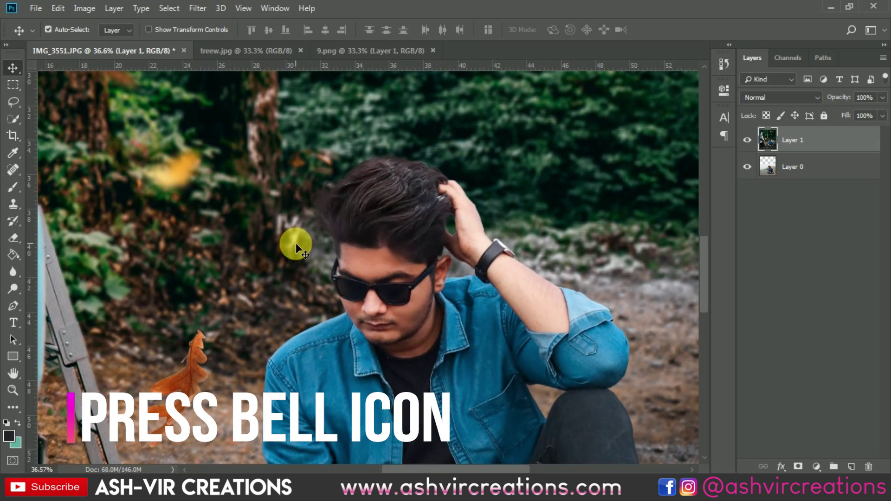
pyautogui.scroll(4, 296, 245)
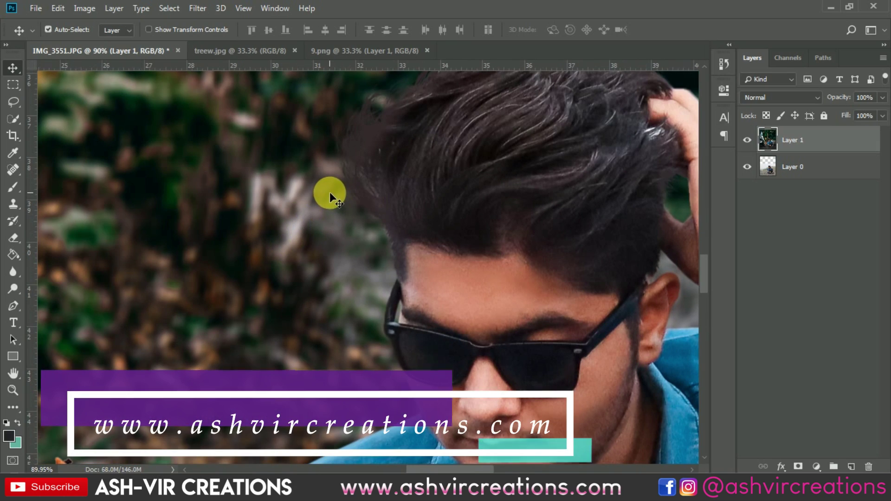
pyautogui.scroll(-4, 327, 185)
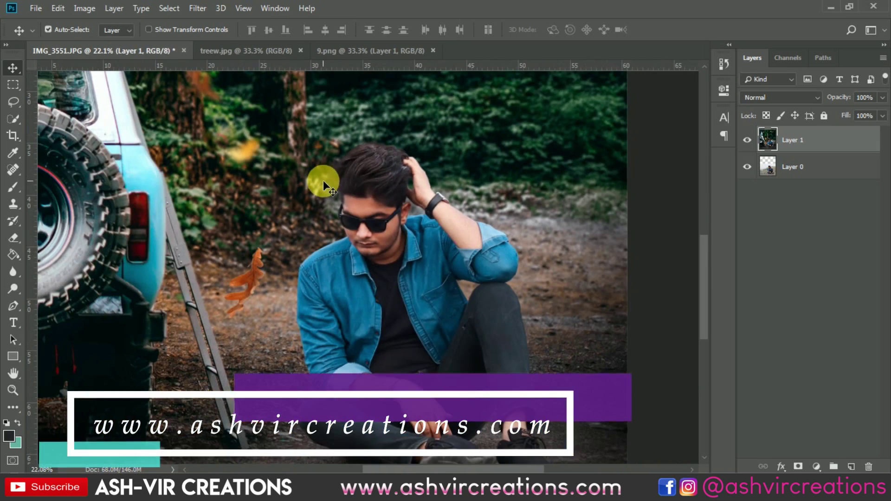
pyautogui.scroll(-2, 322, 181)
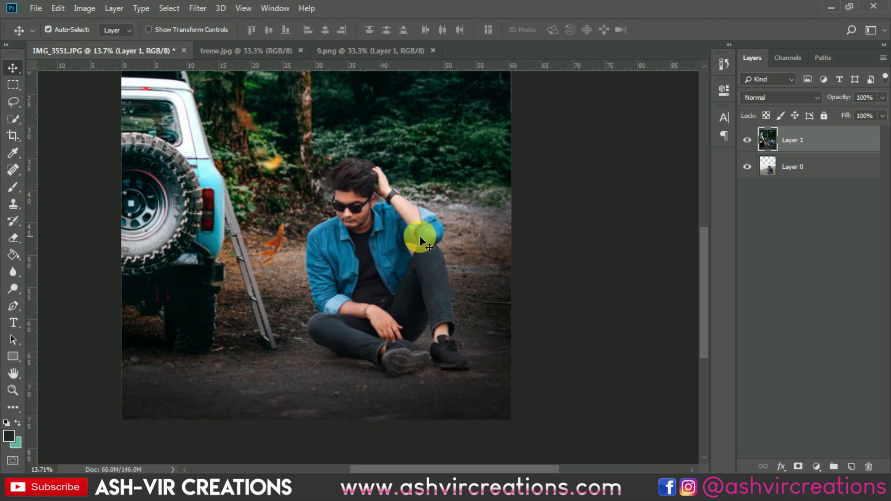
pyautogui.scroll(-2, 475, 232)
pyautogui.scroll(2, 505, 196)
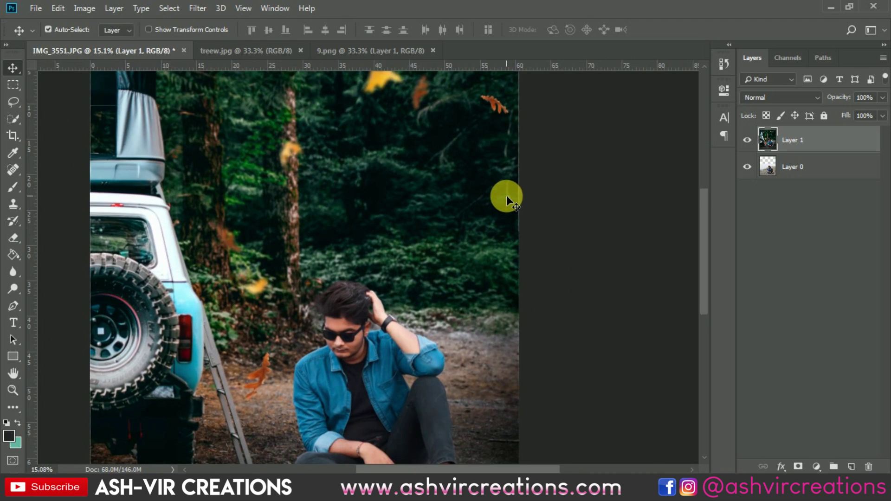
pyautogui.scroll(5, 533, 201)
pyautogui.scroll(-3, 532, 204)
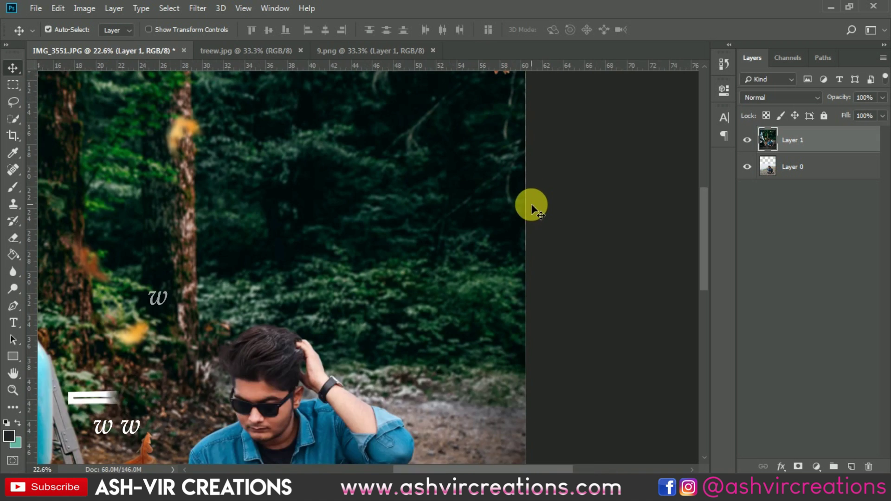
pyautogui.scroll(-3, 485, 276)
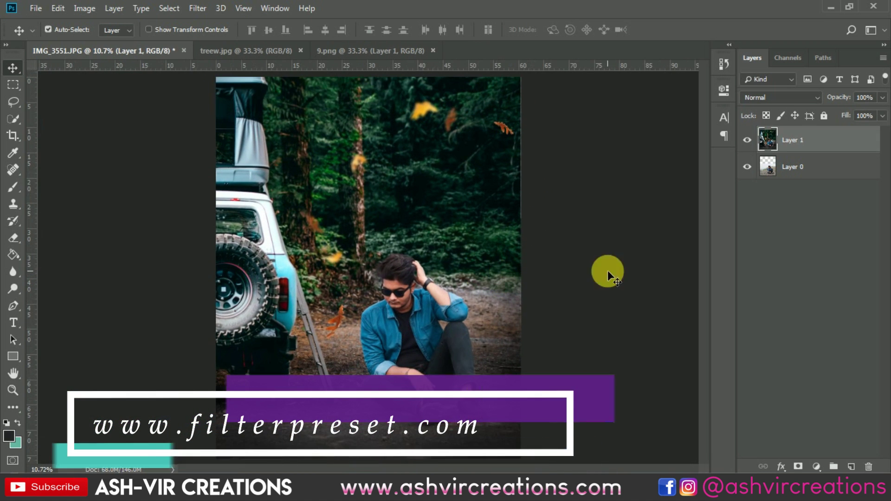
# - Toggle the visibility of Layer 1 several times to compare the full composite with the original photo, leaving the layer shown
pyautogui.click(747, 140)
pyautogui.click(747, 140)
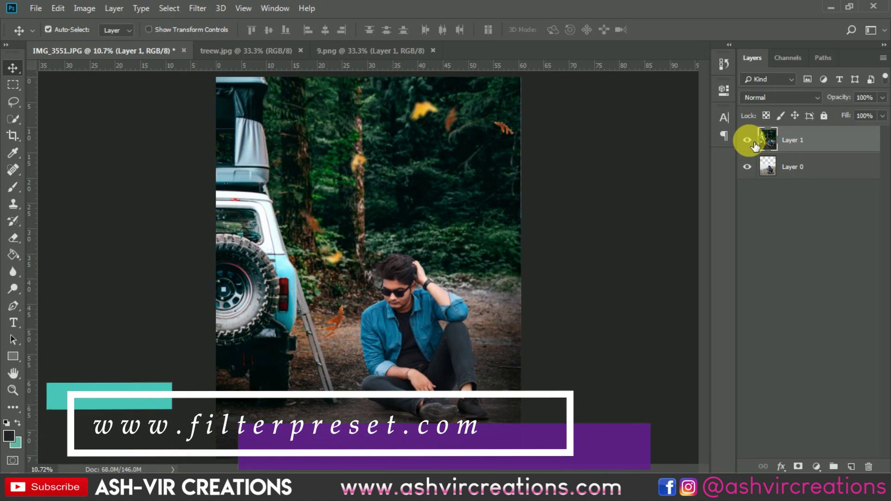
pyautogui.click(754, 144)
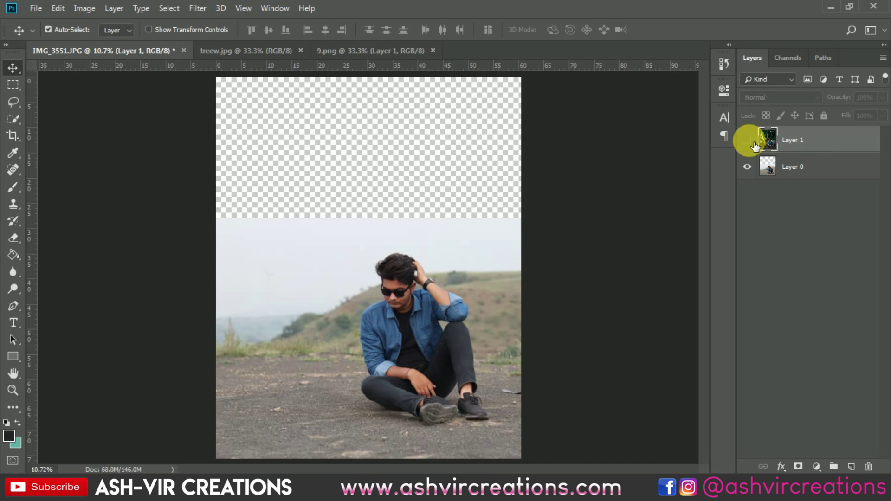
pyautogui.click(754, 144)
pyautogui.click(754, 144)
pyautogui.click(754, 145)
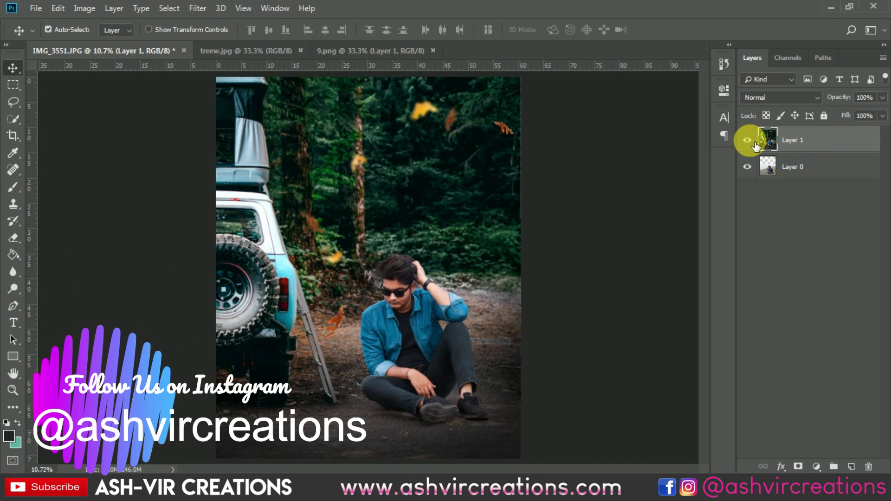